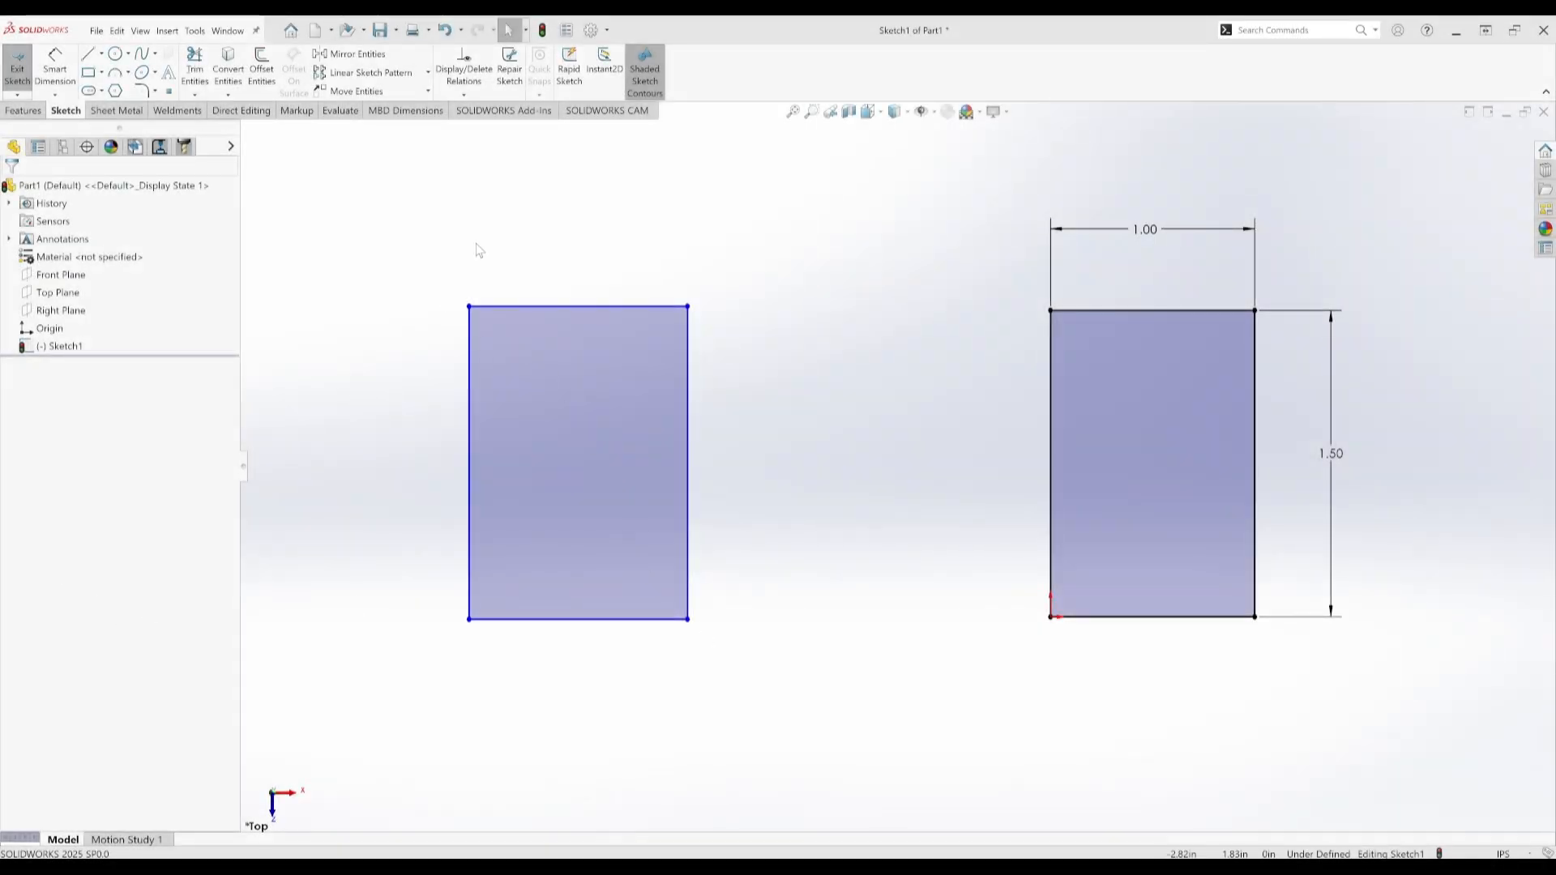
left_click_drag(409, 241, 751, 726)
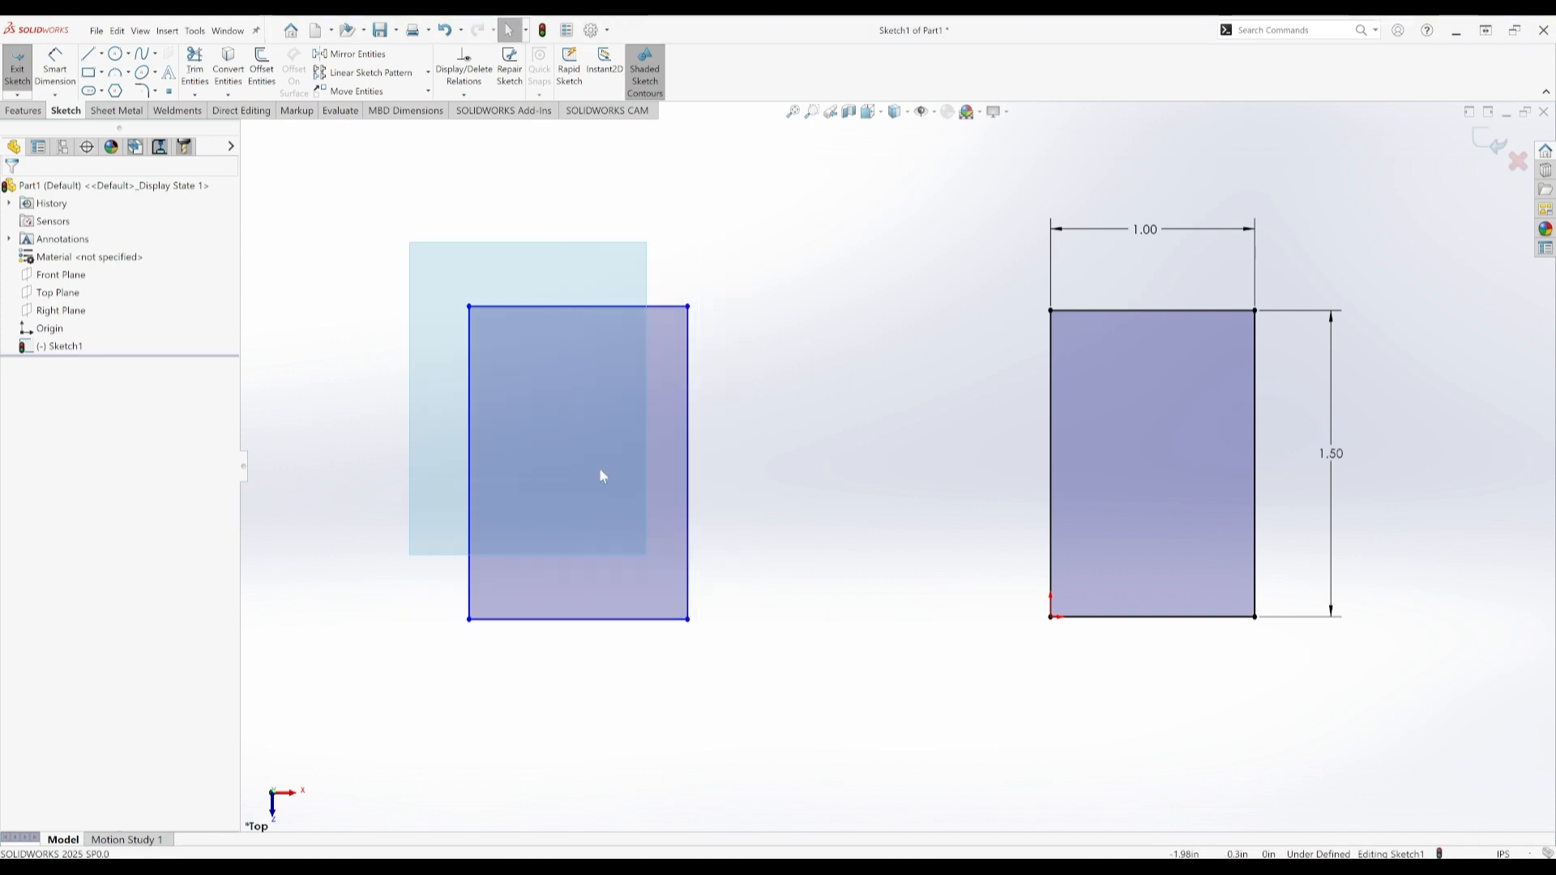
left_click_drag(1004, 248, 1054, 288)
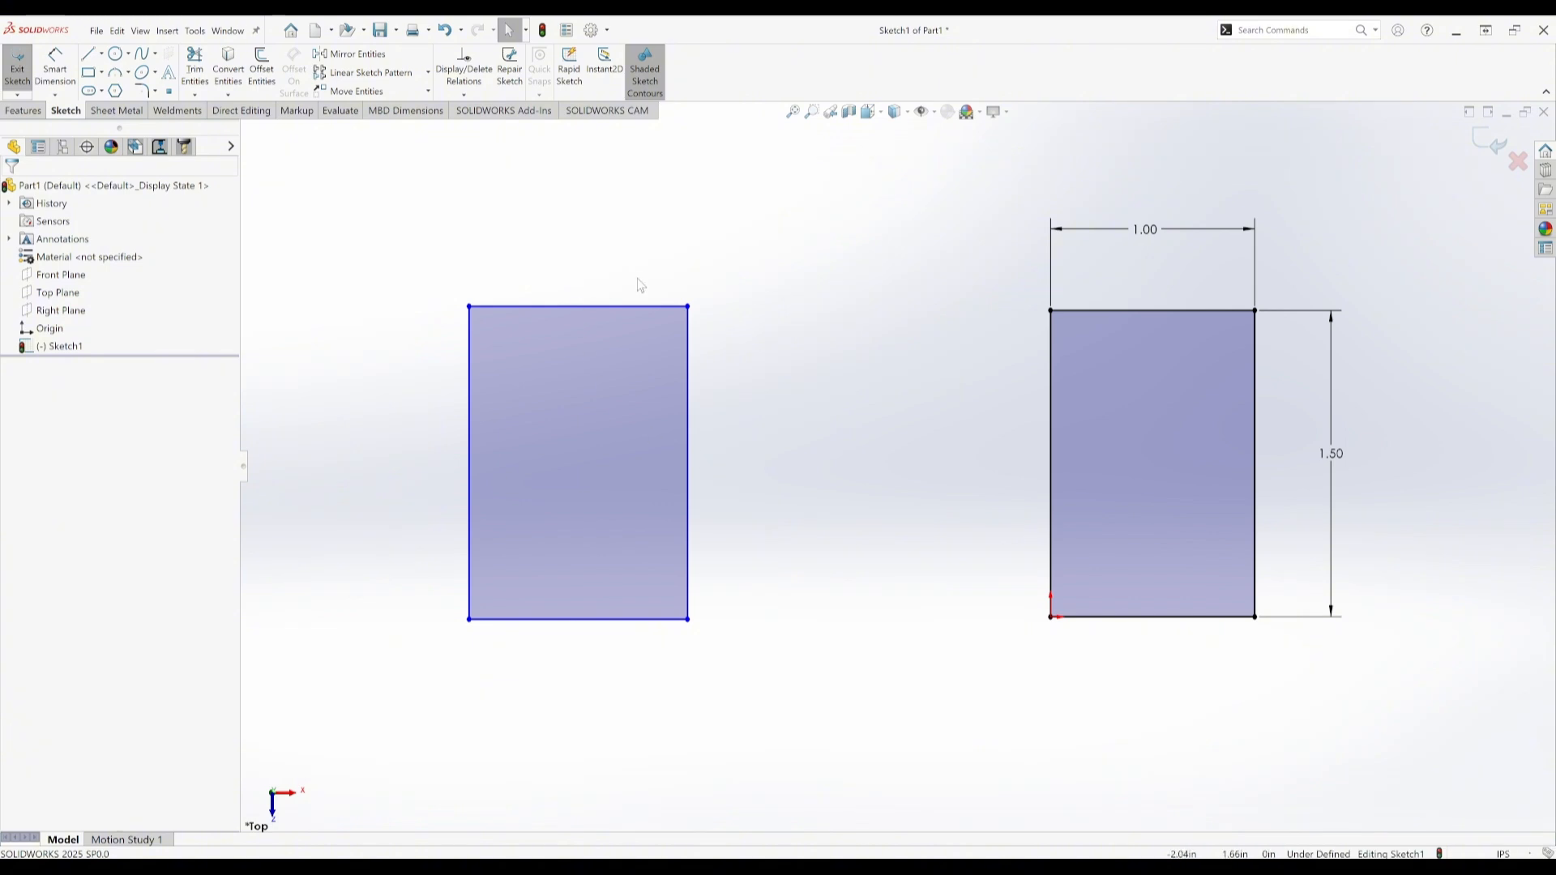
right_click_drag(740, 359, 741, 229)
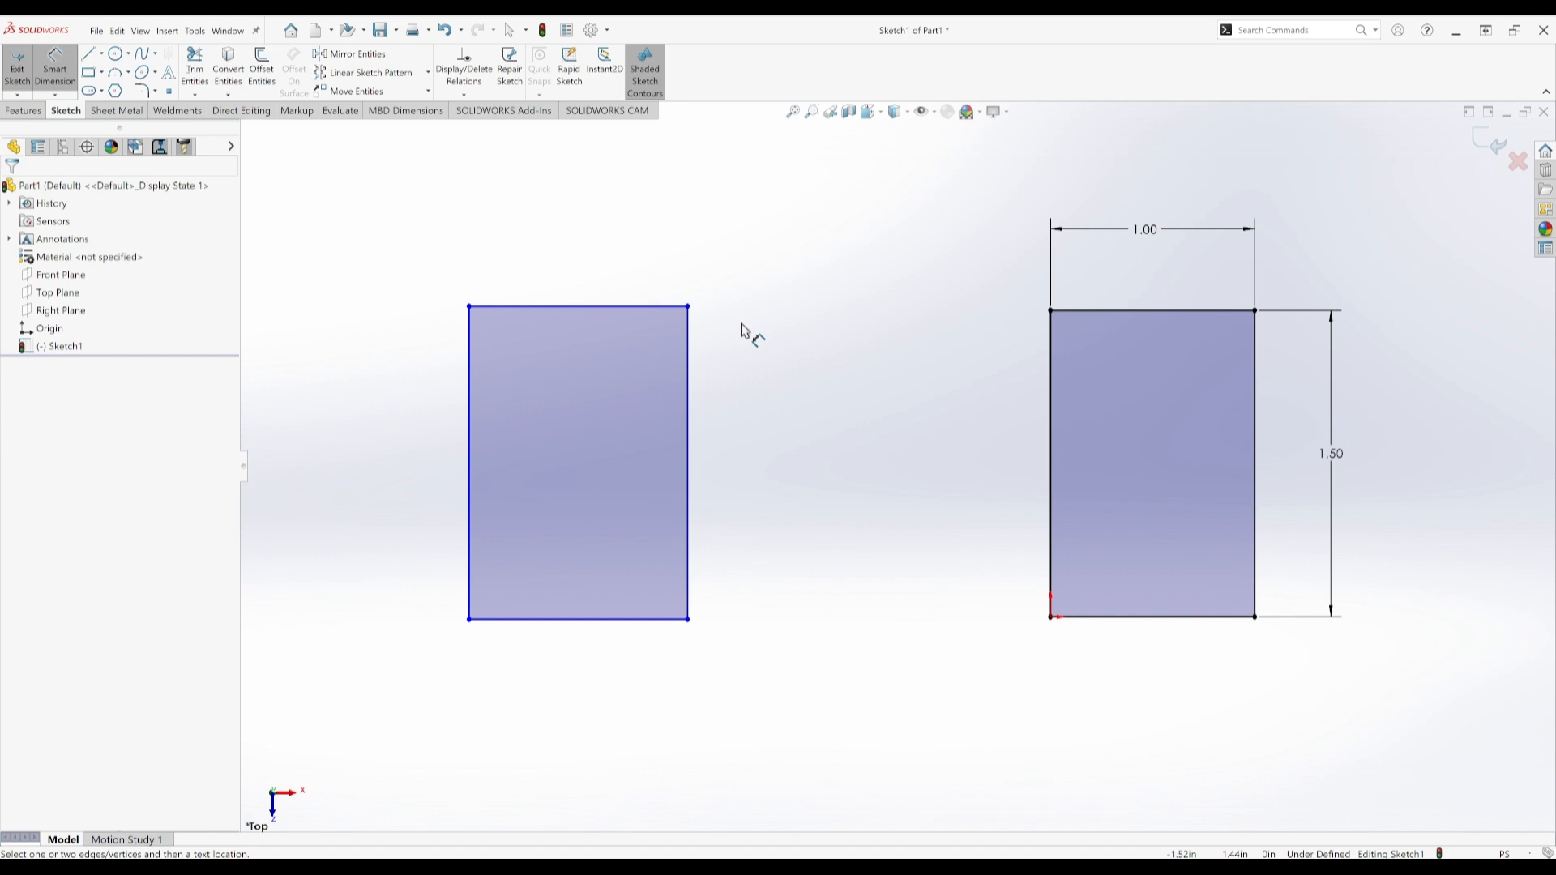
key("Escape")
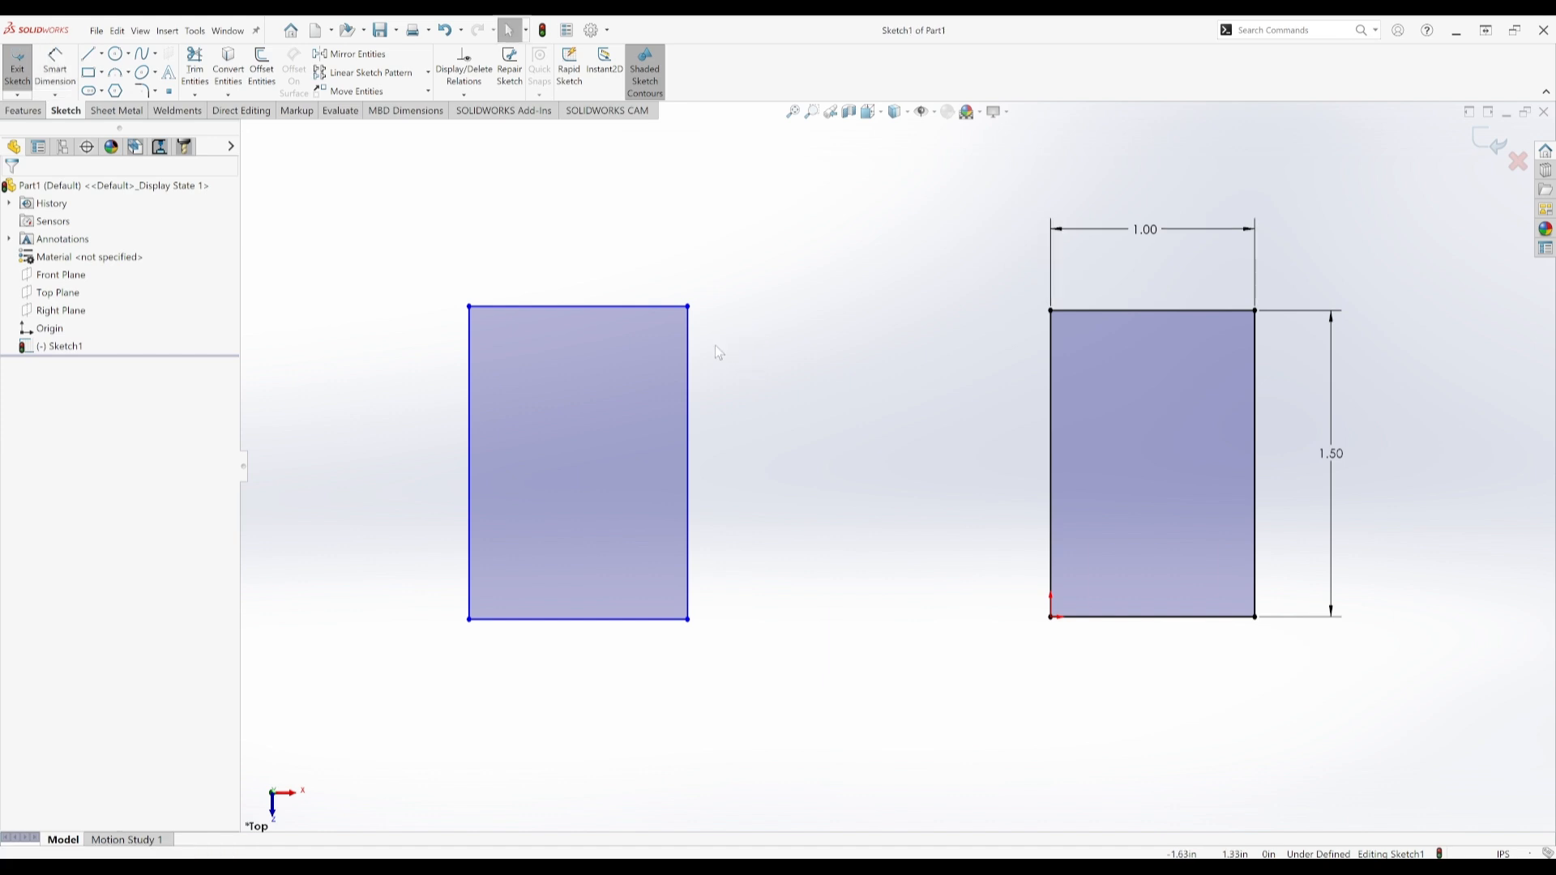
- Move the undimensioned rectangle up and to the right, and shrink it slightly from its upper-right corner
left_click_drag(581, 401, 712, 365)
left_click(760, 316)
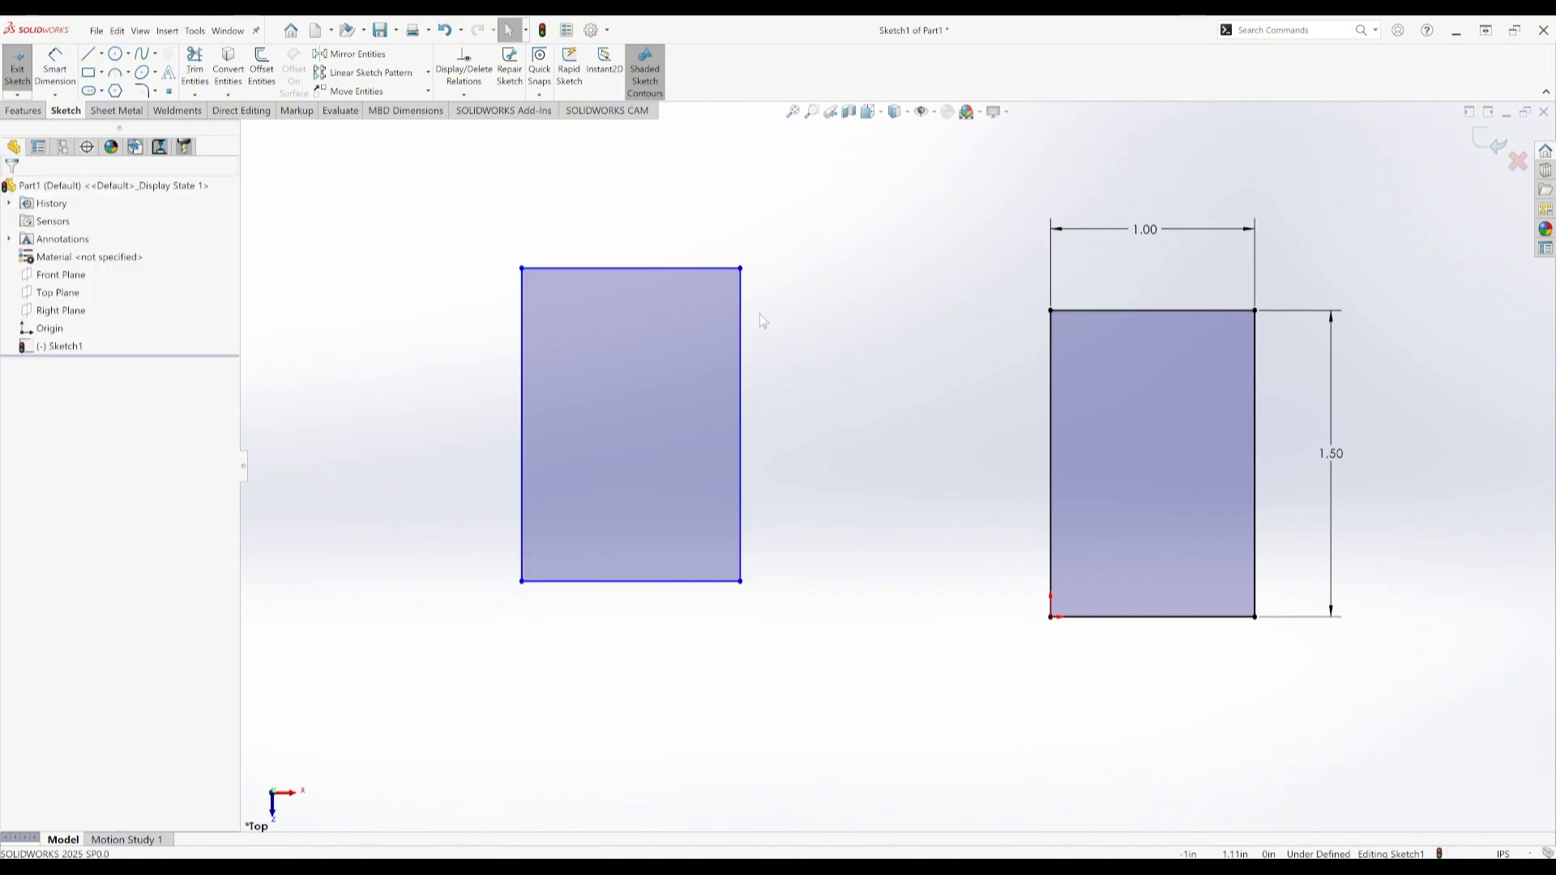
mouse_move(741, 268)
left_mouse_down()
mouse_move(802, 212)
mouse_move(721, 288)
left_mouse_up()
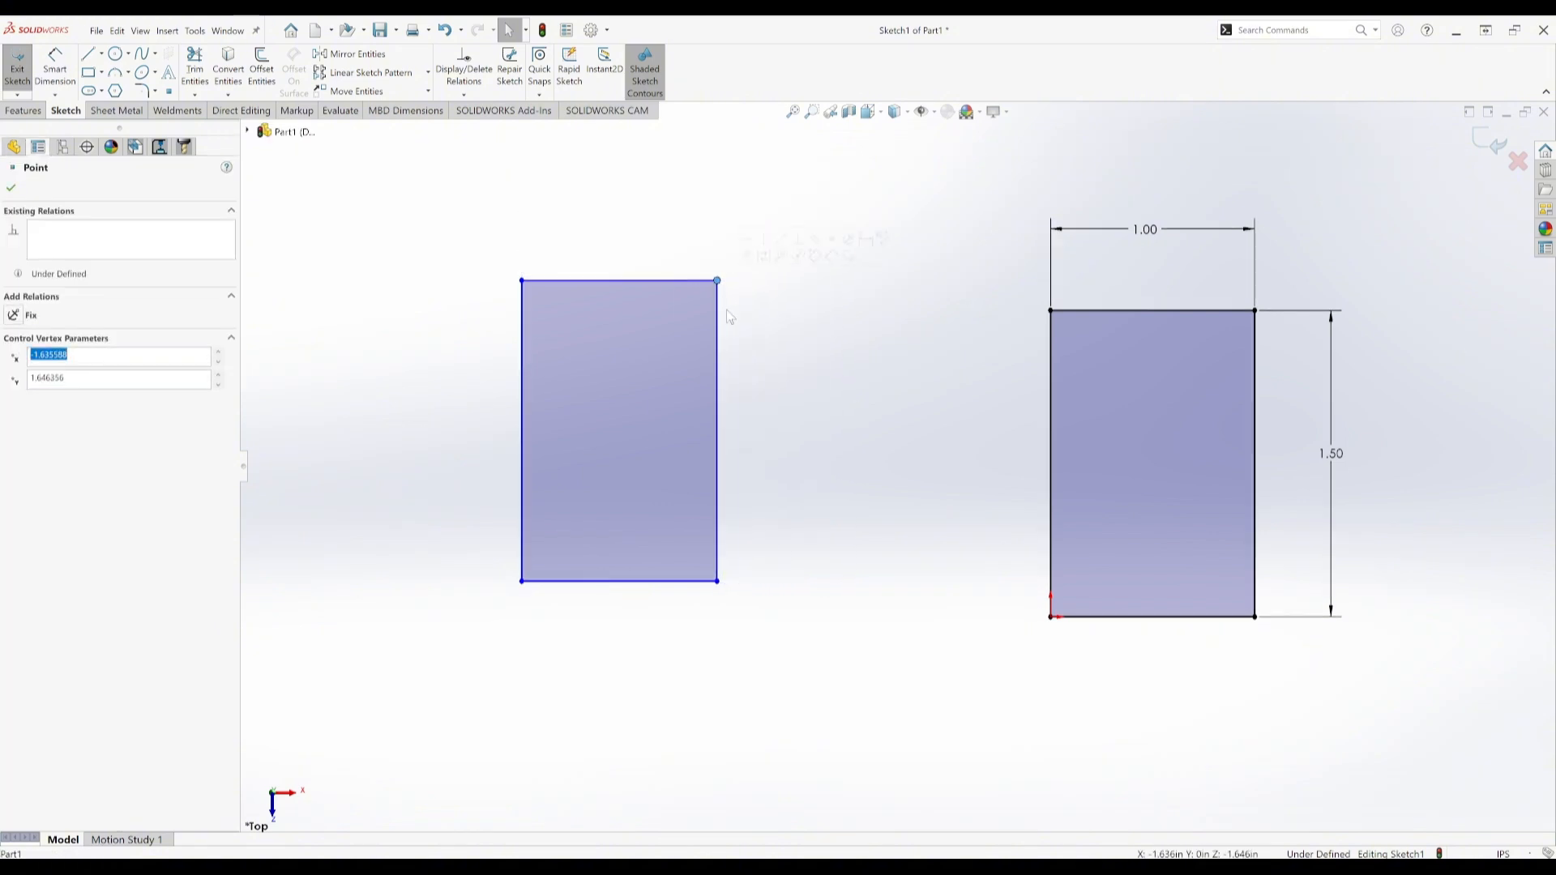
left_click(820, 378)
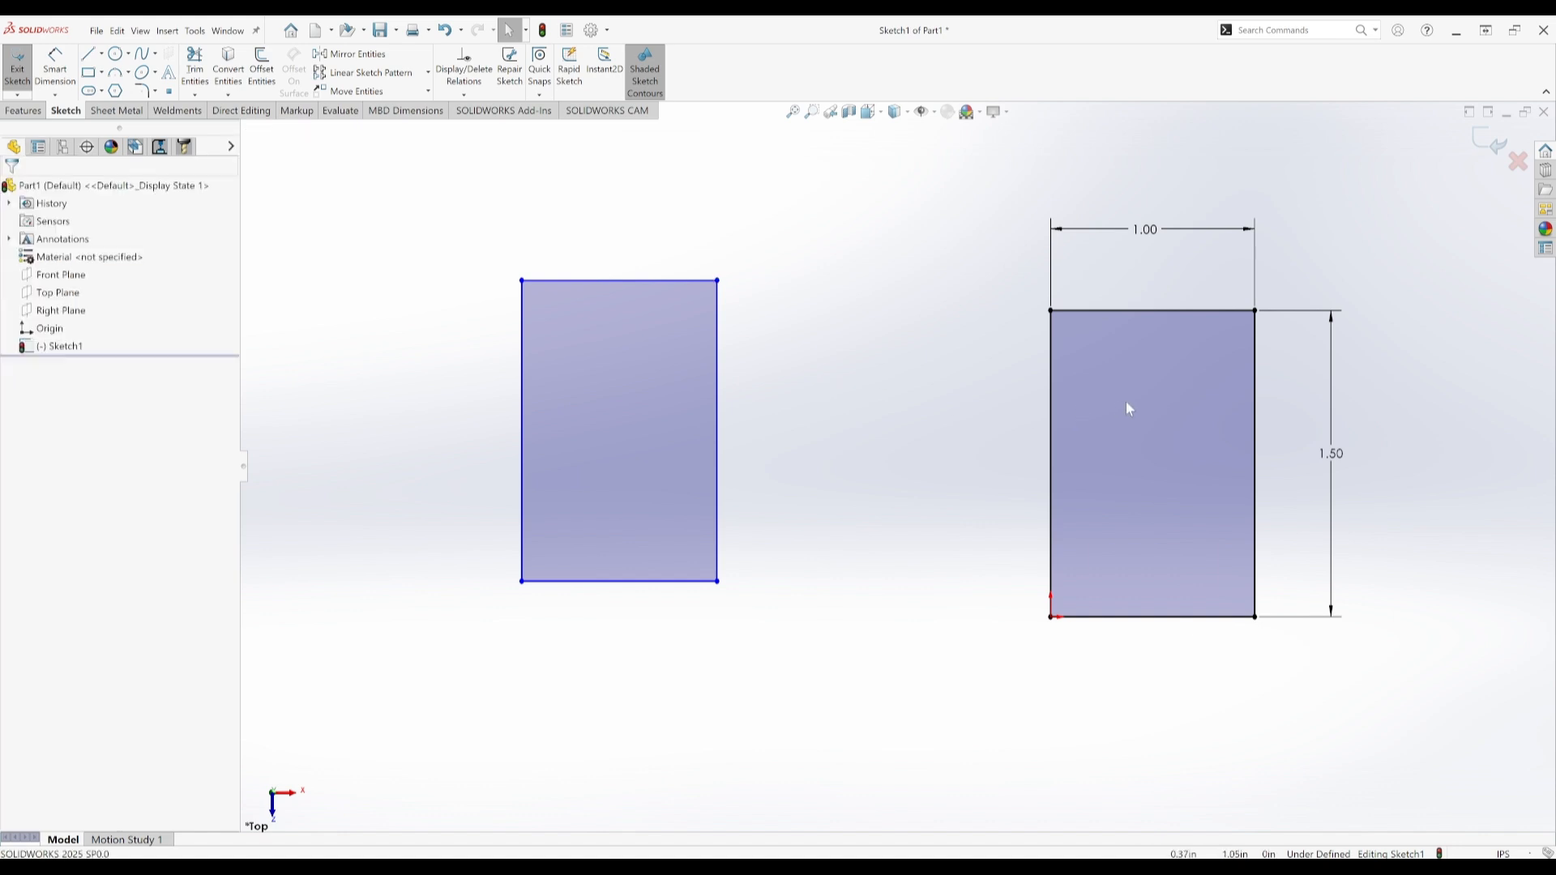
- Inspect the properties and relations of the dimensioned rectangle and of its upper-left corner point
left_click(1089, 358)
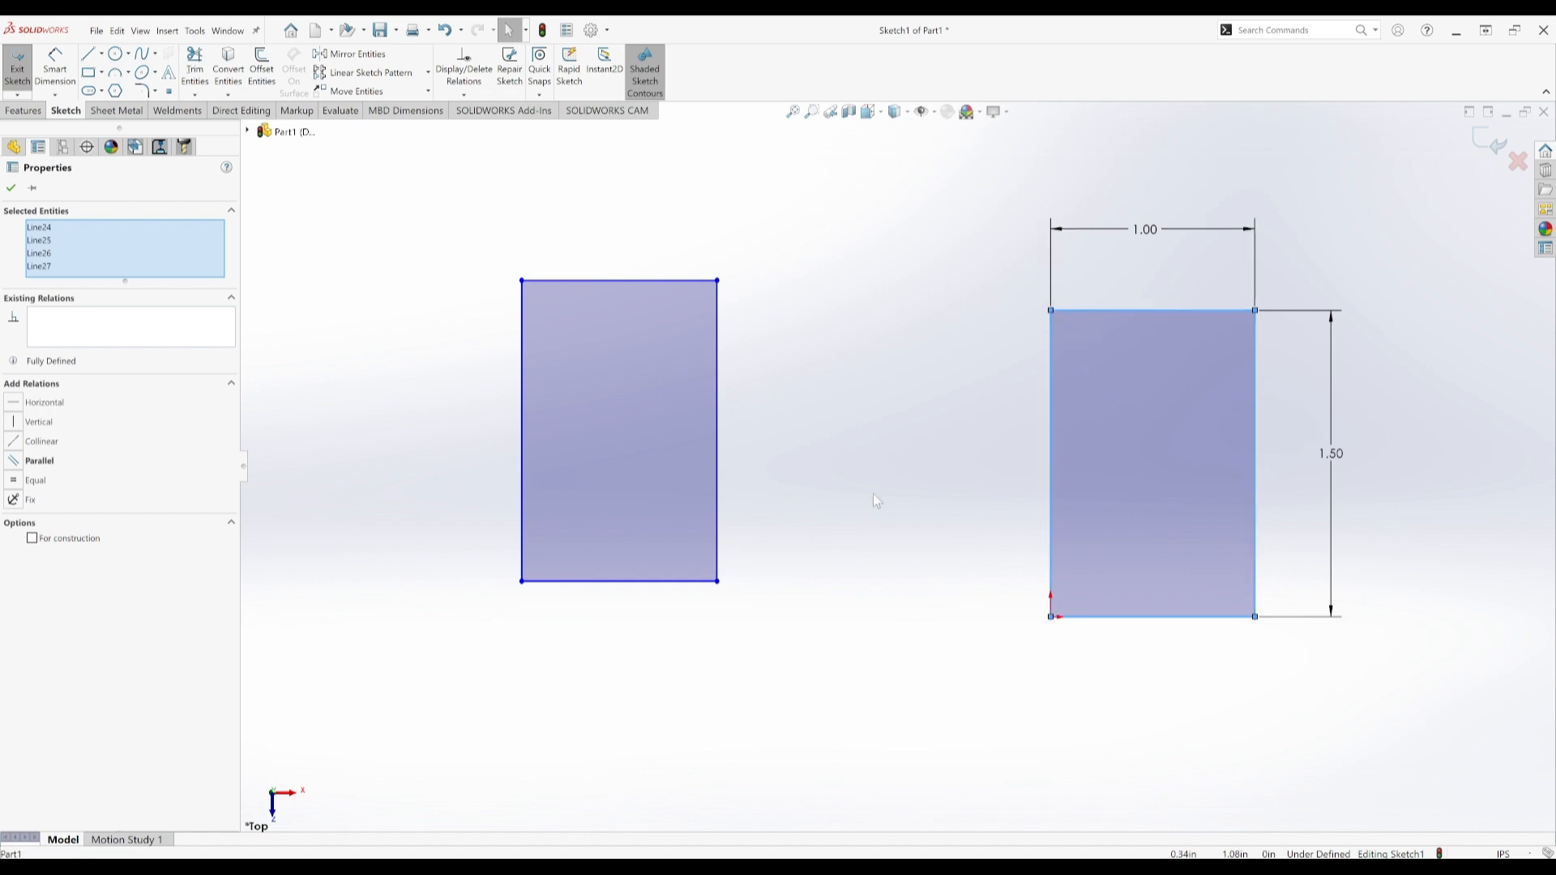
left_click(1112, 280)
left_click(1051, 311)
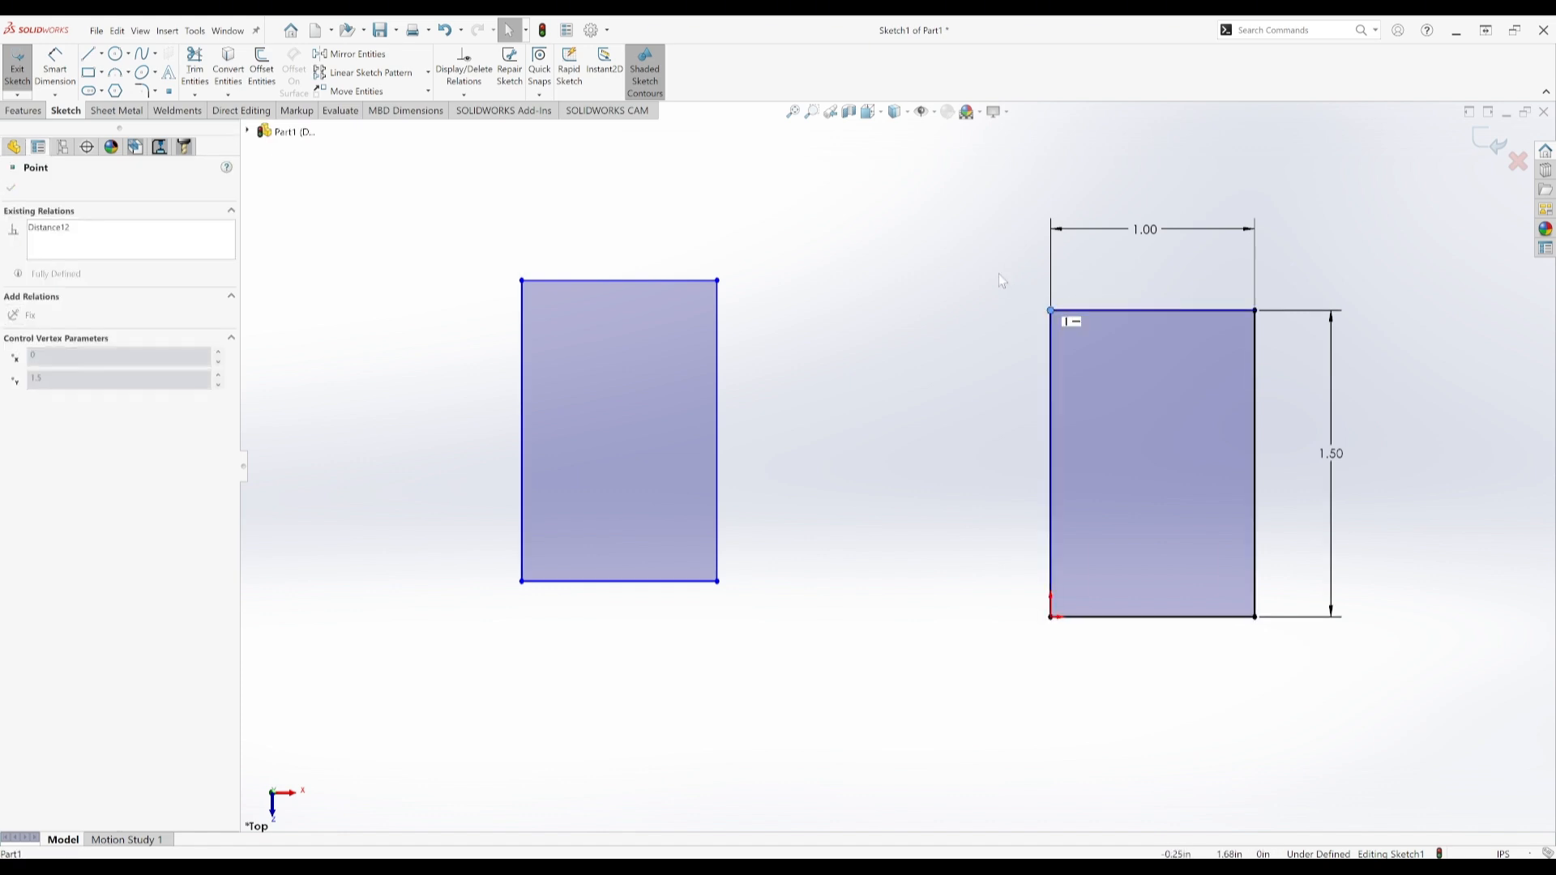
left_click(945, 348)
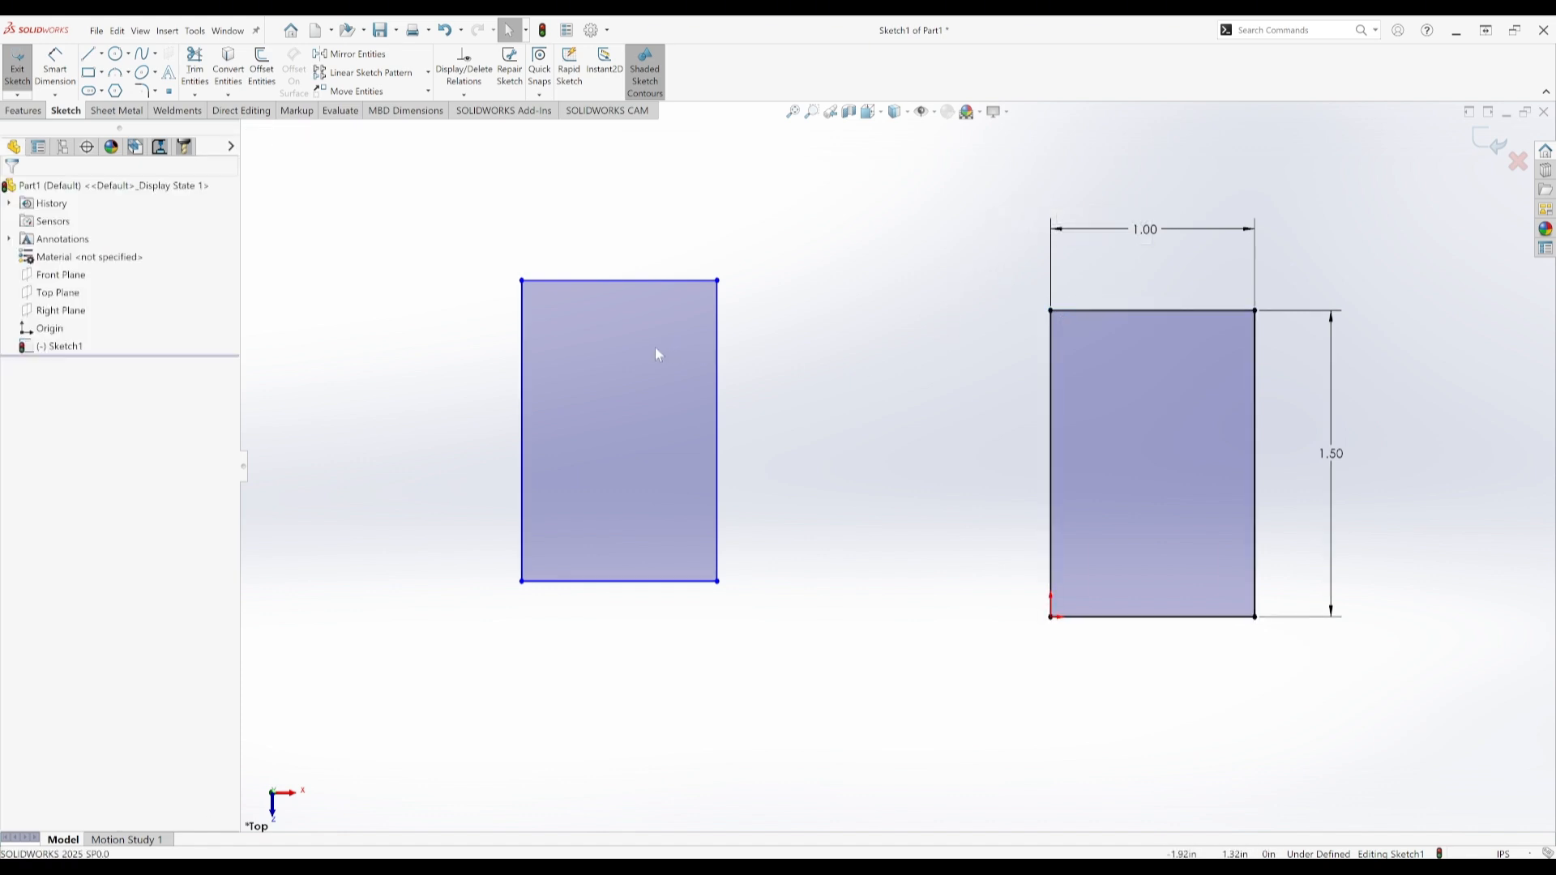
- Shift the undimensioned rectangle slightly down and right, try a Vertical relation on its top line, and undo that relation
left_click_drag(654, 347, 663, 382)
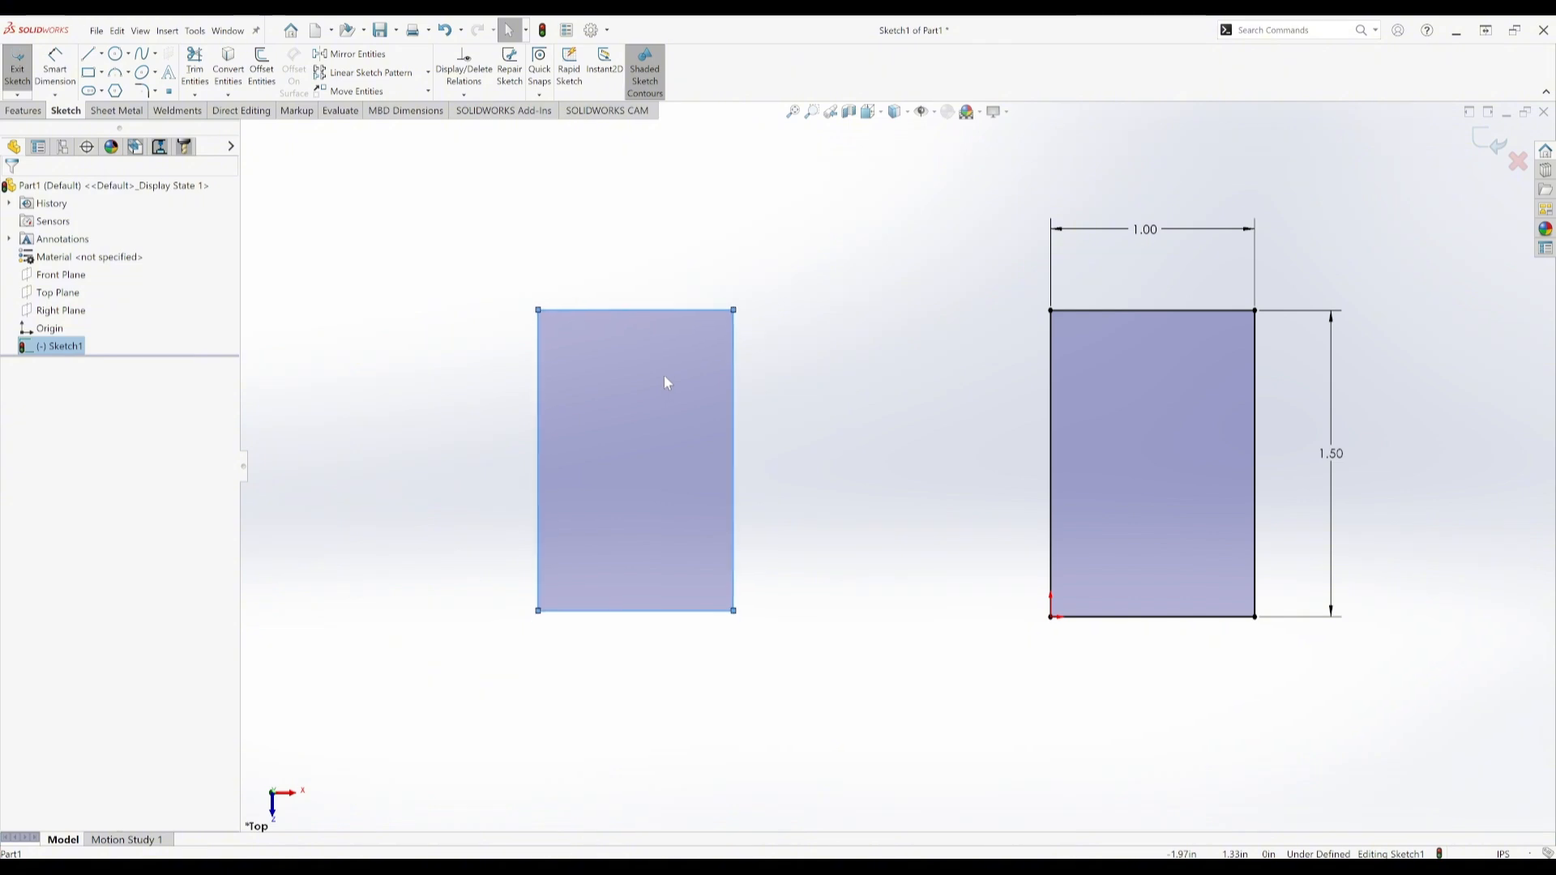
left_click(786, 439)
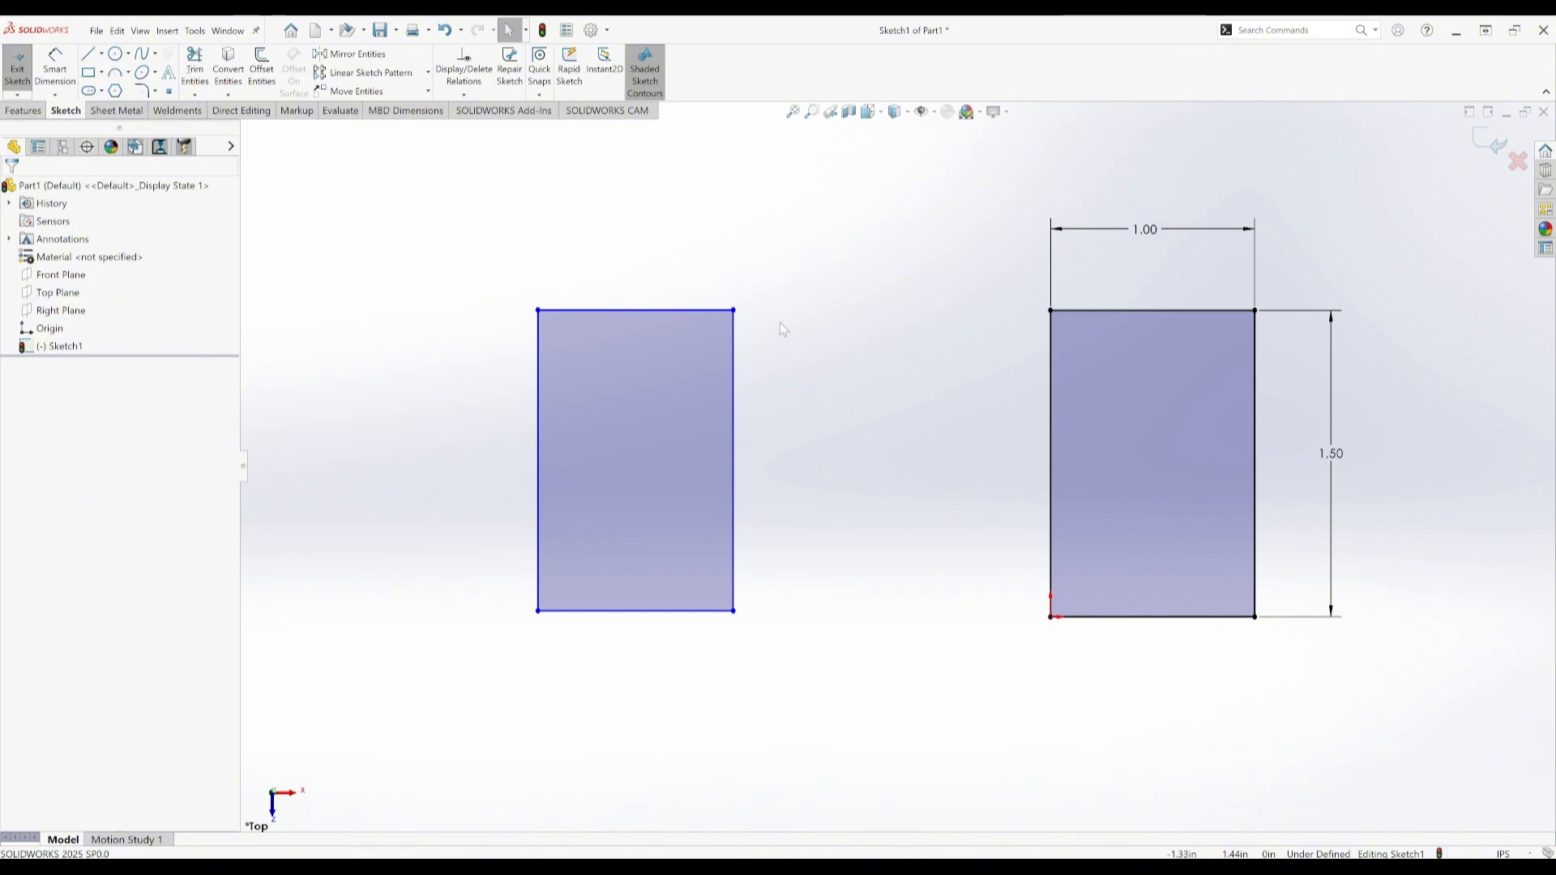
left_click(705, 310)
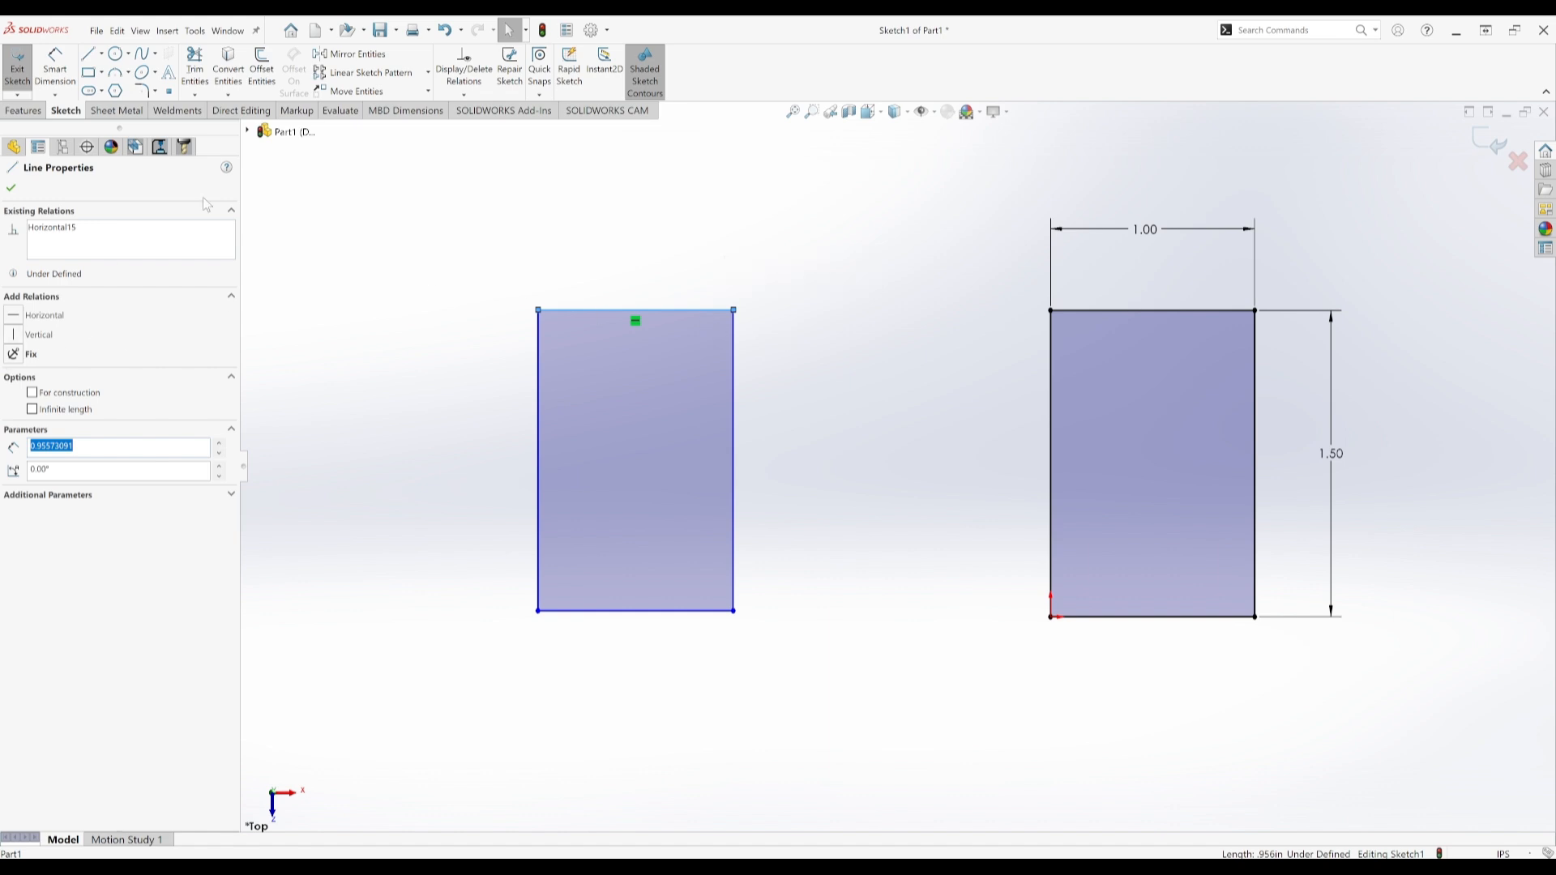
left_click(15, 334)
left_click(316, 331)
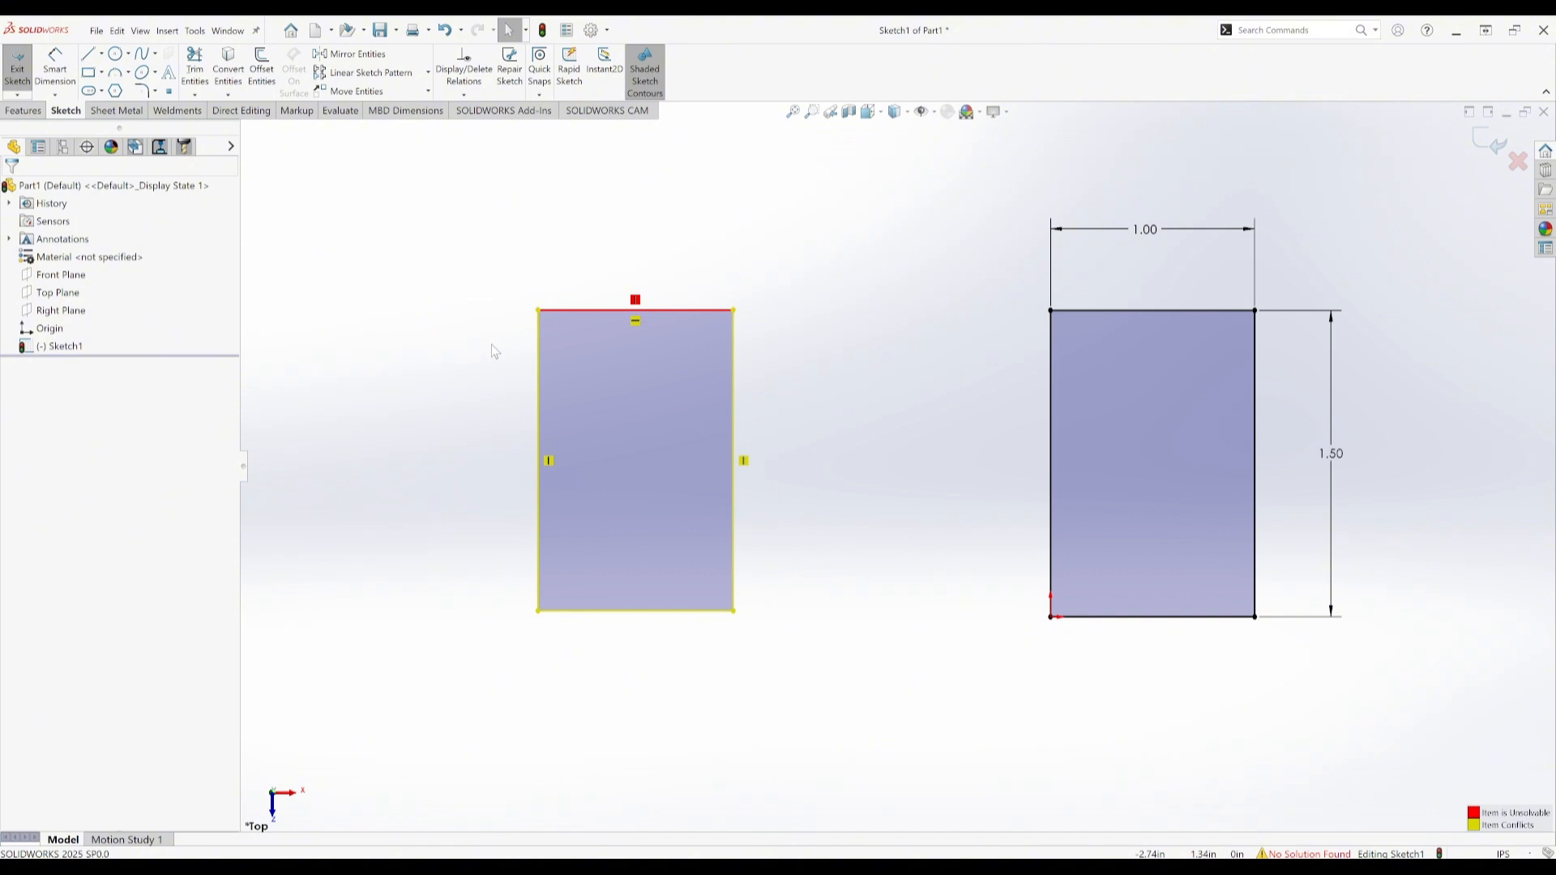
key("ctrl+z")
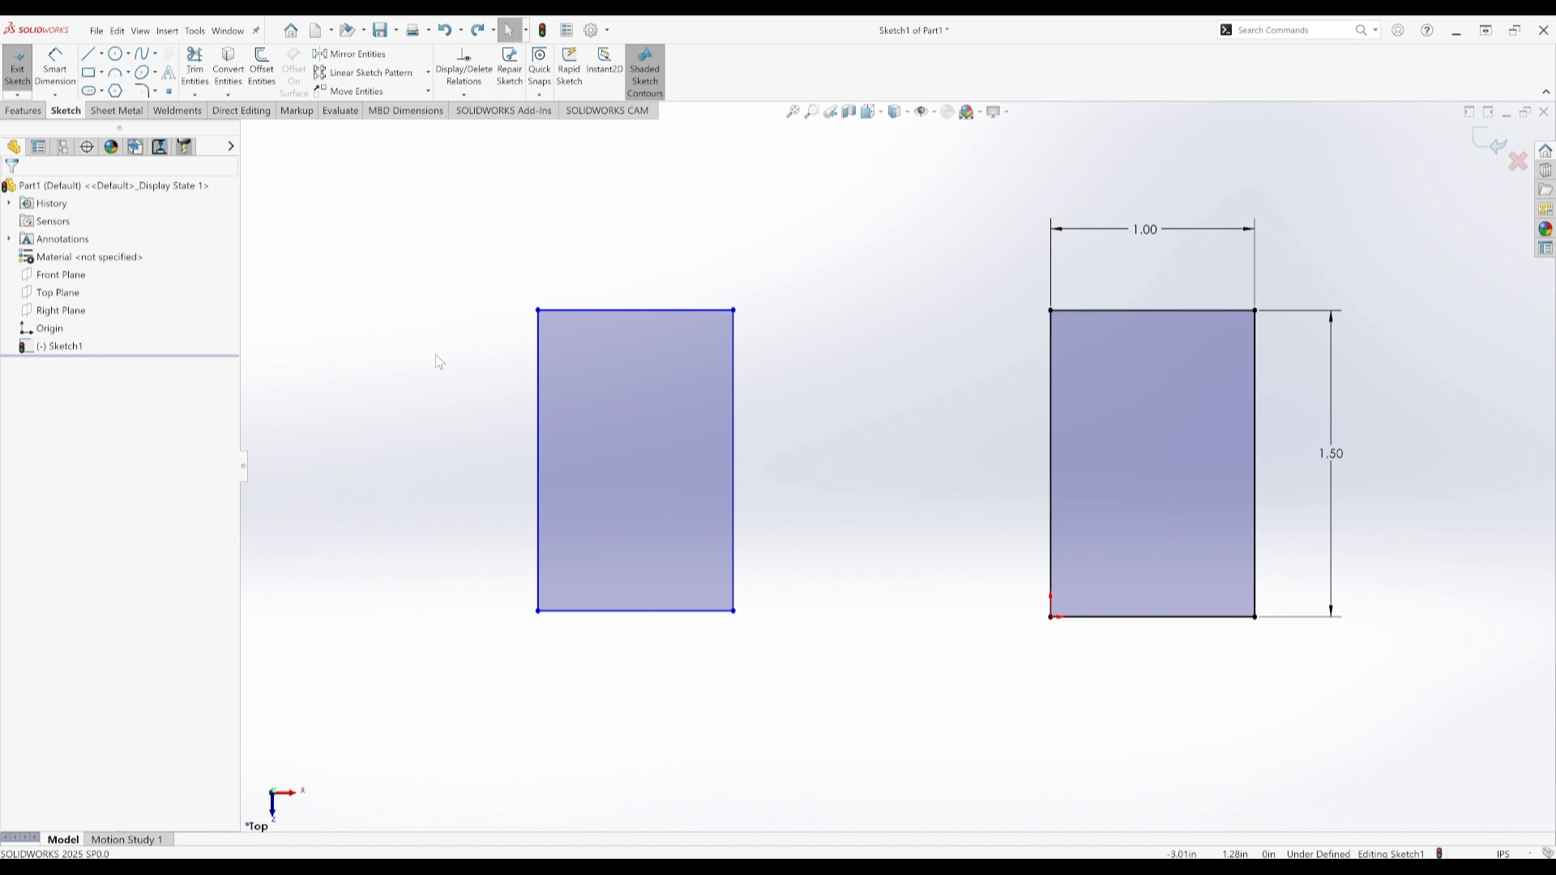
- Replace the undimensioned rectangle with a new corner rectangle about 1.12 in wide and 1.49 in high in the same place
left_click(554, 399)
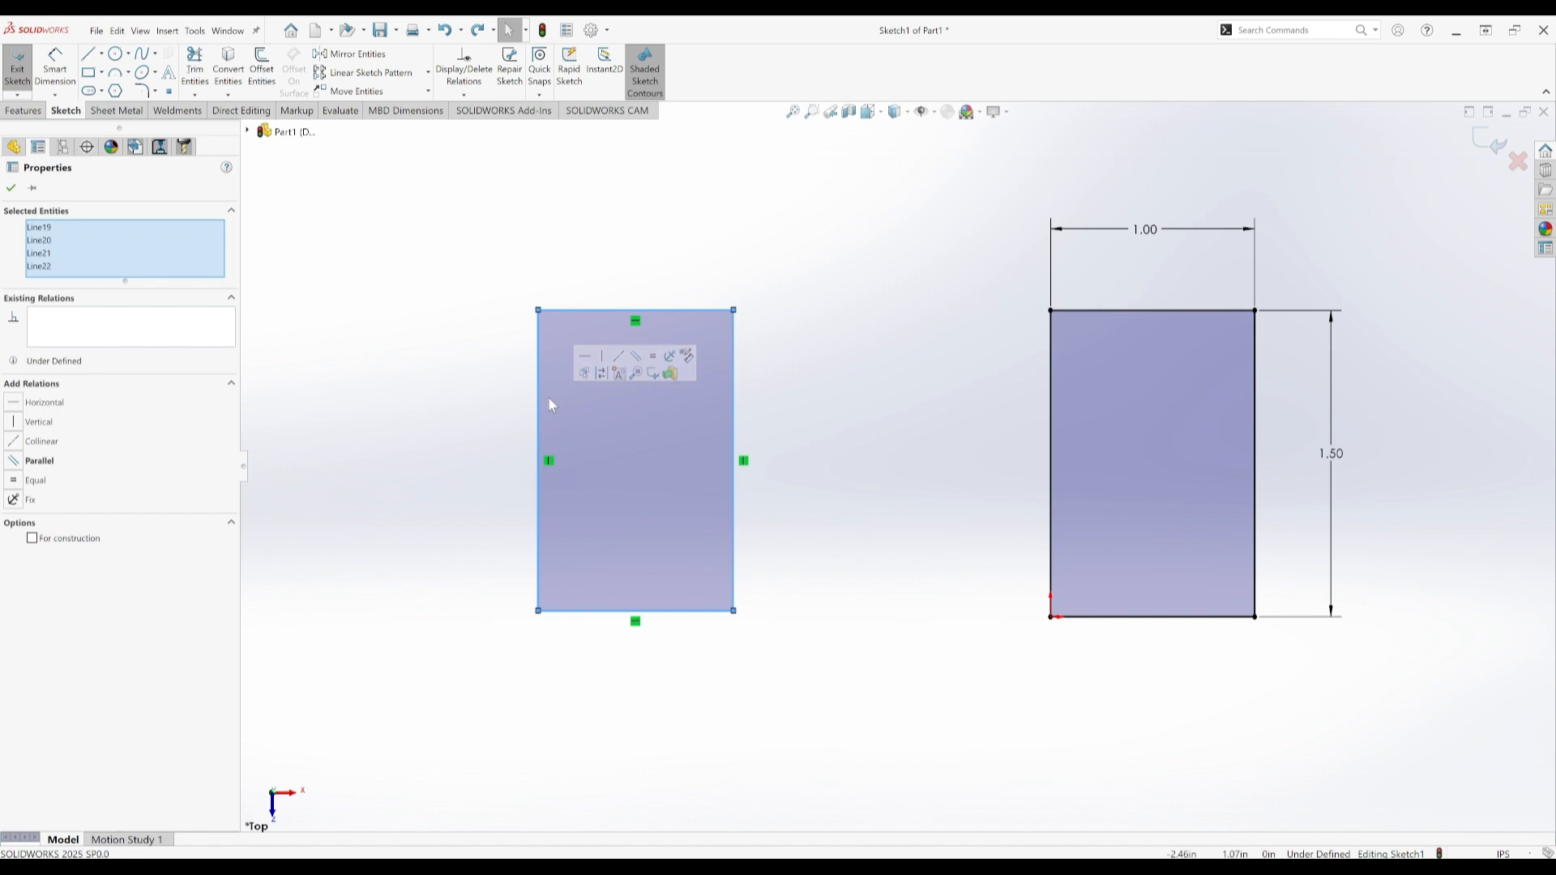
key("Delete")
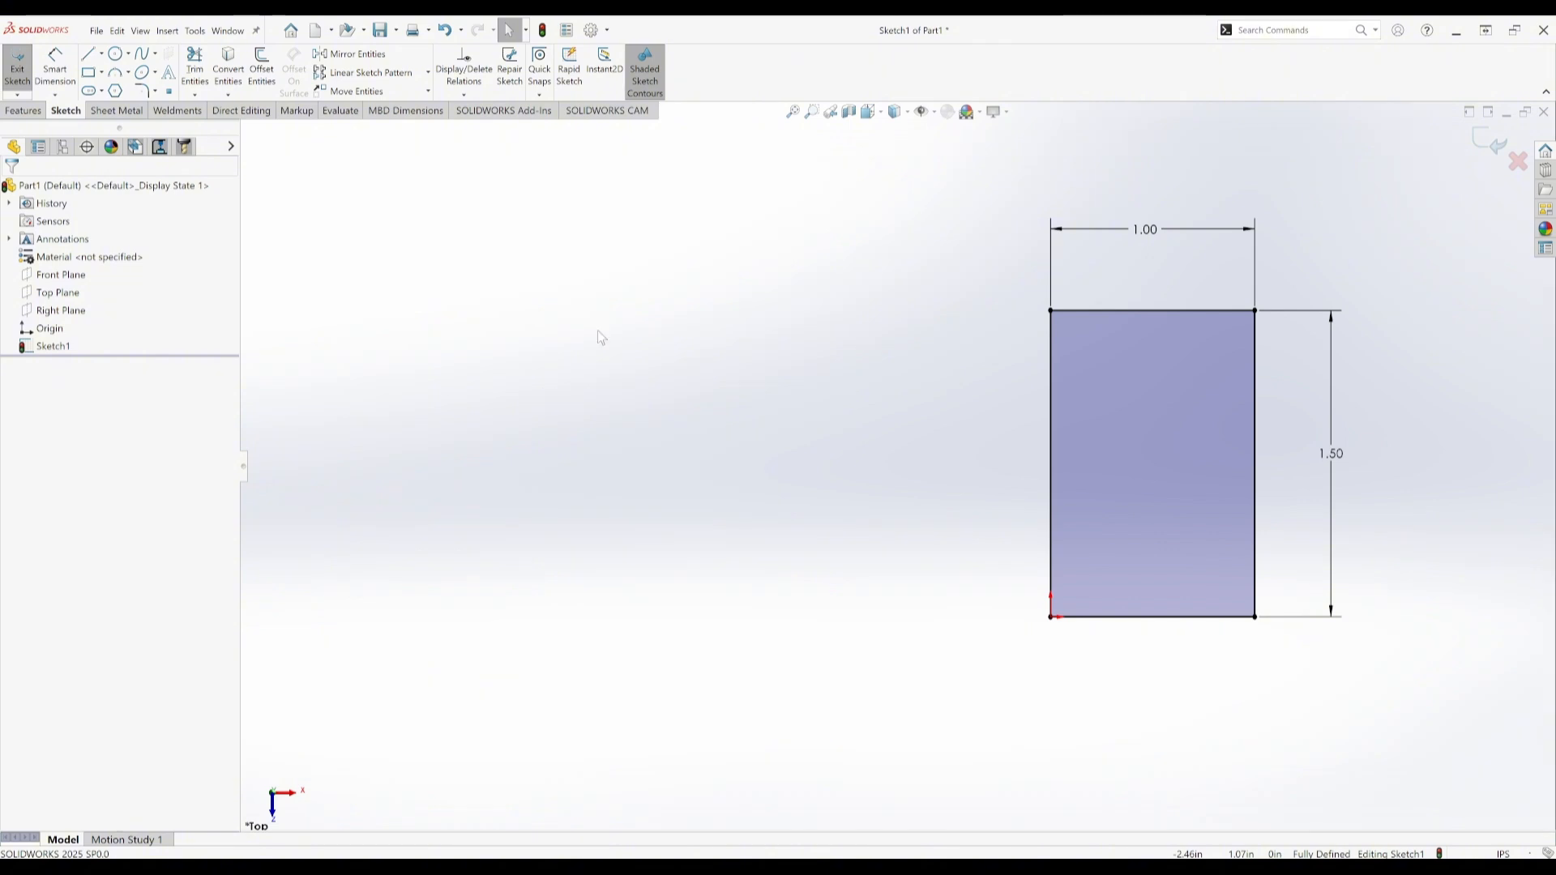
left_click(88, 72)
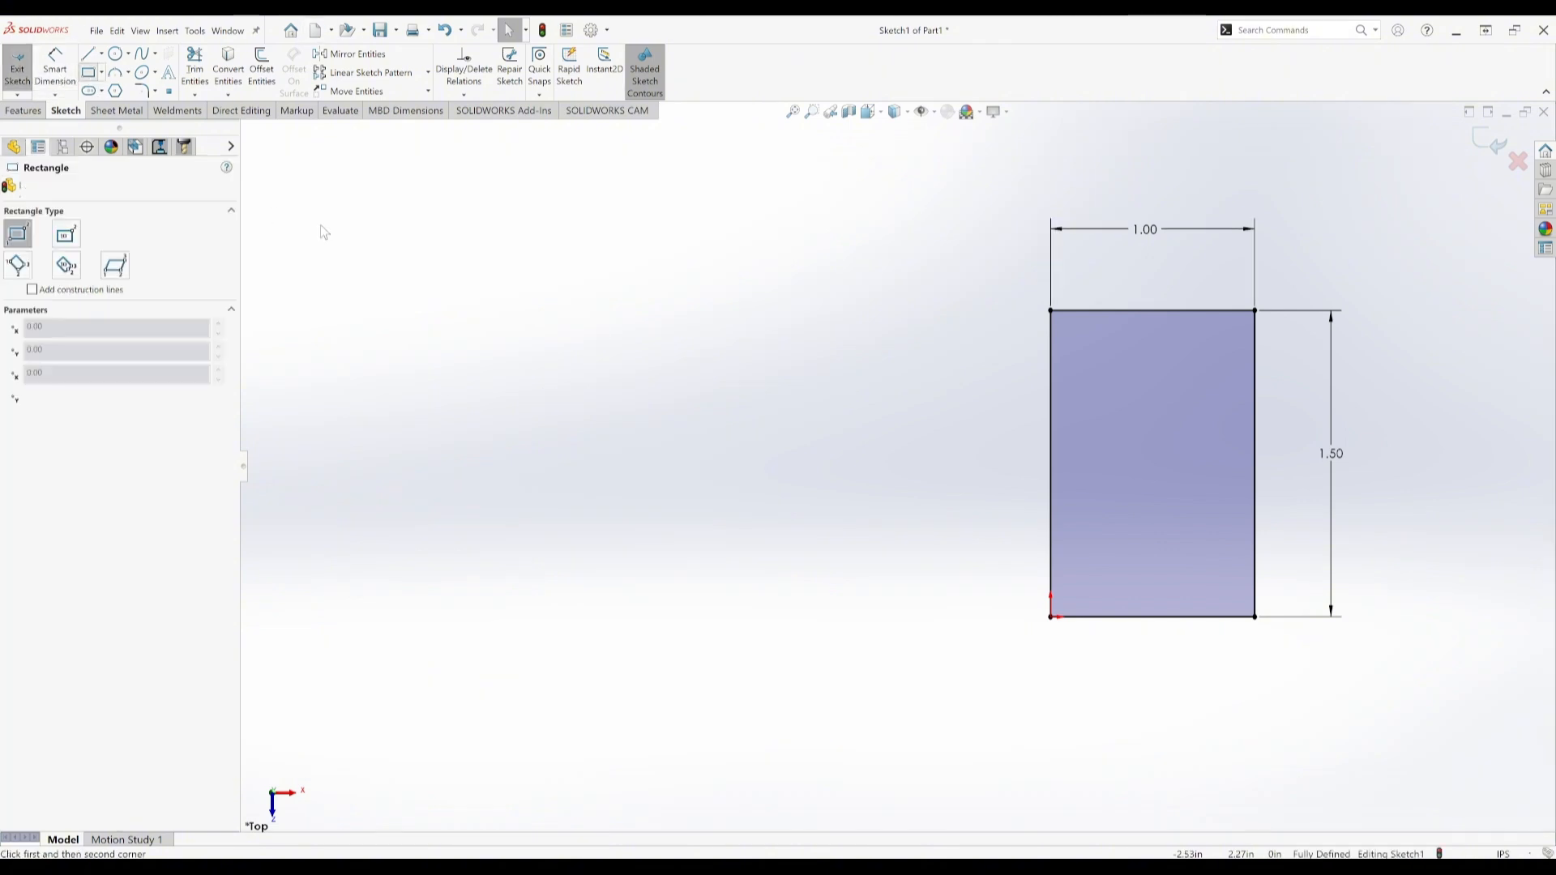
left_click(531, 311)
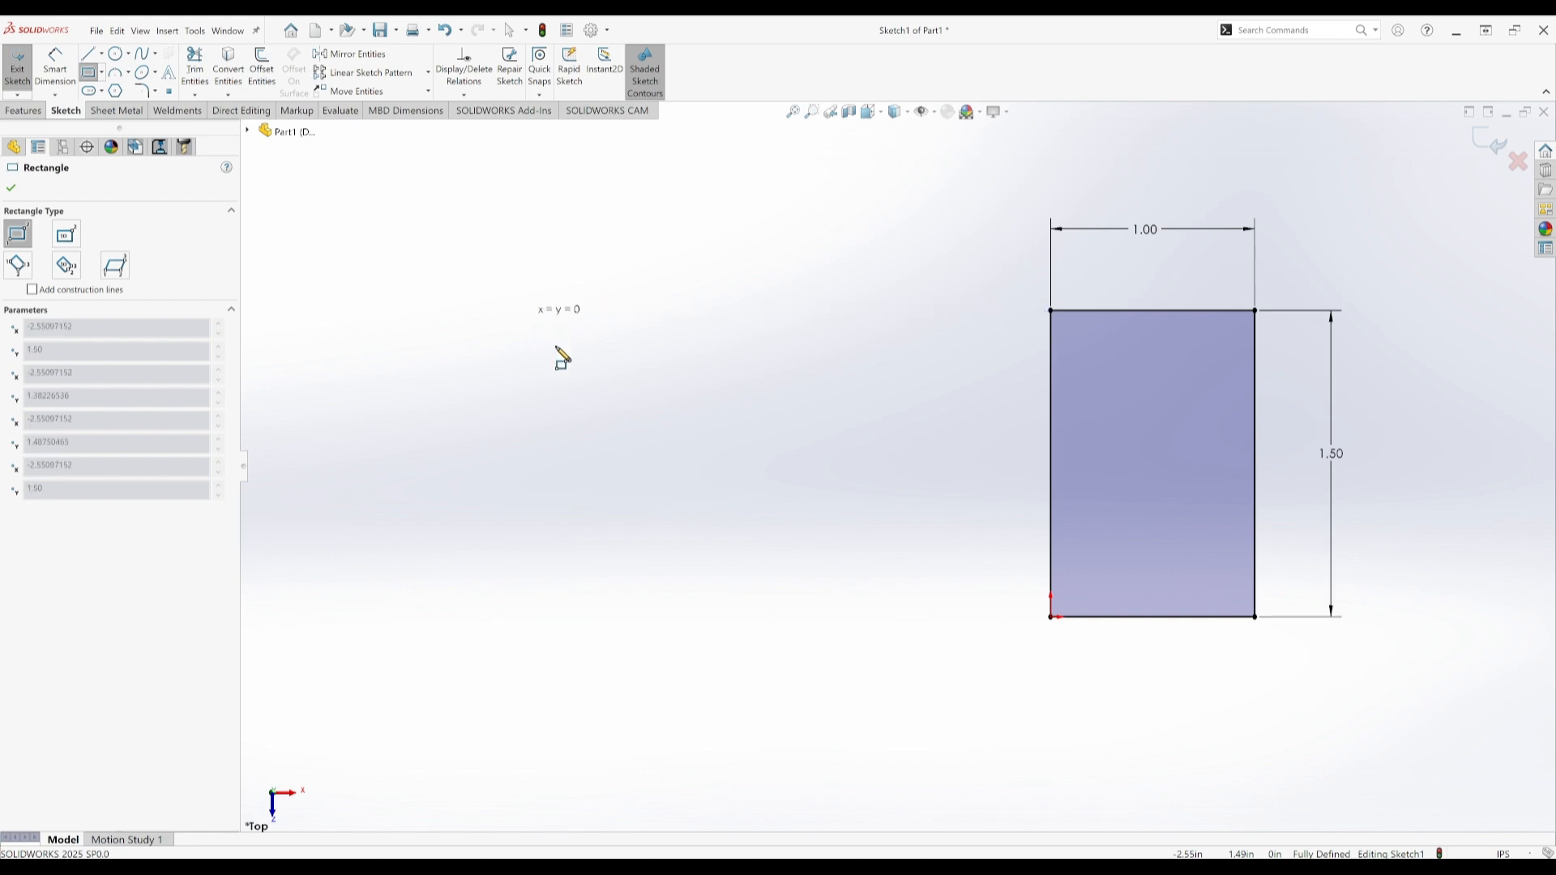
left_click(760, 613)
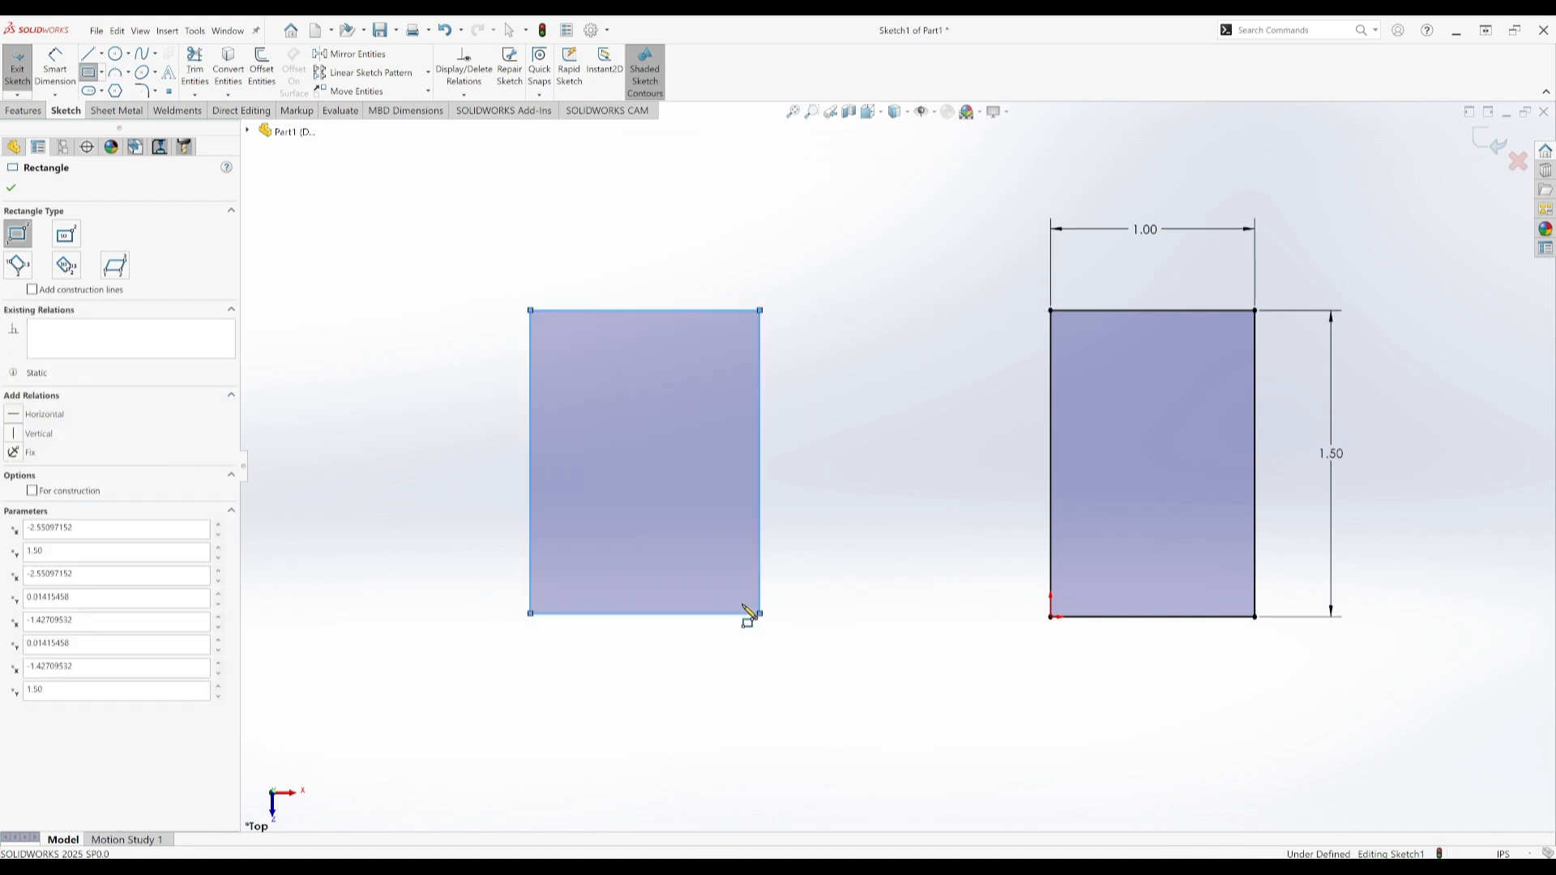
key("Escape")
- Shrink the new rectangle from its upper-right corner to about 1.10 in wide and 1.45 in high
left_click(634, 450)
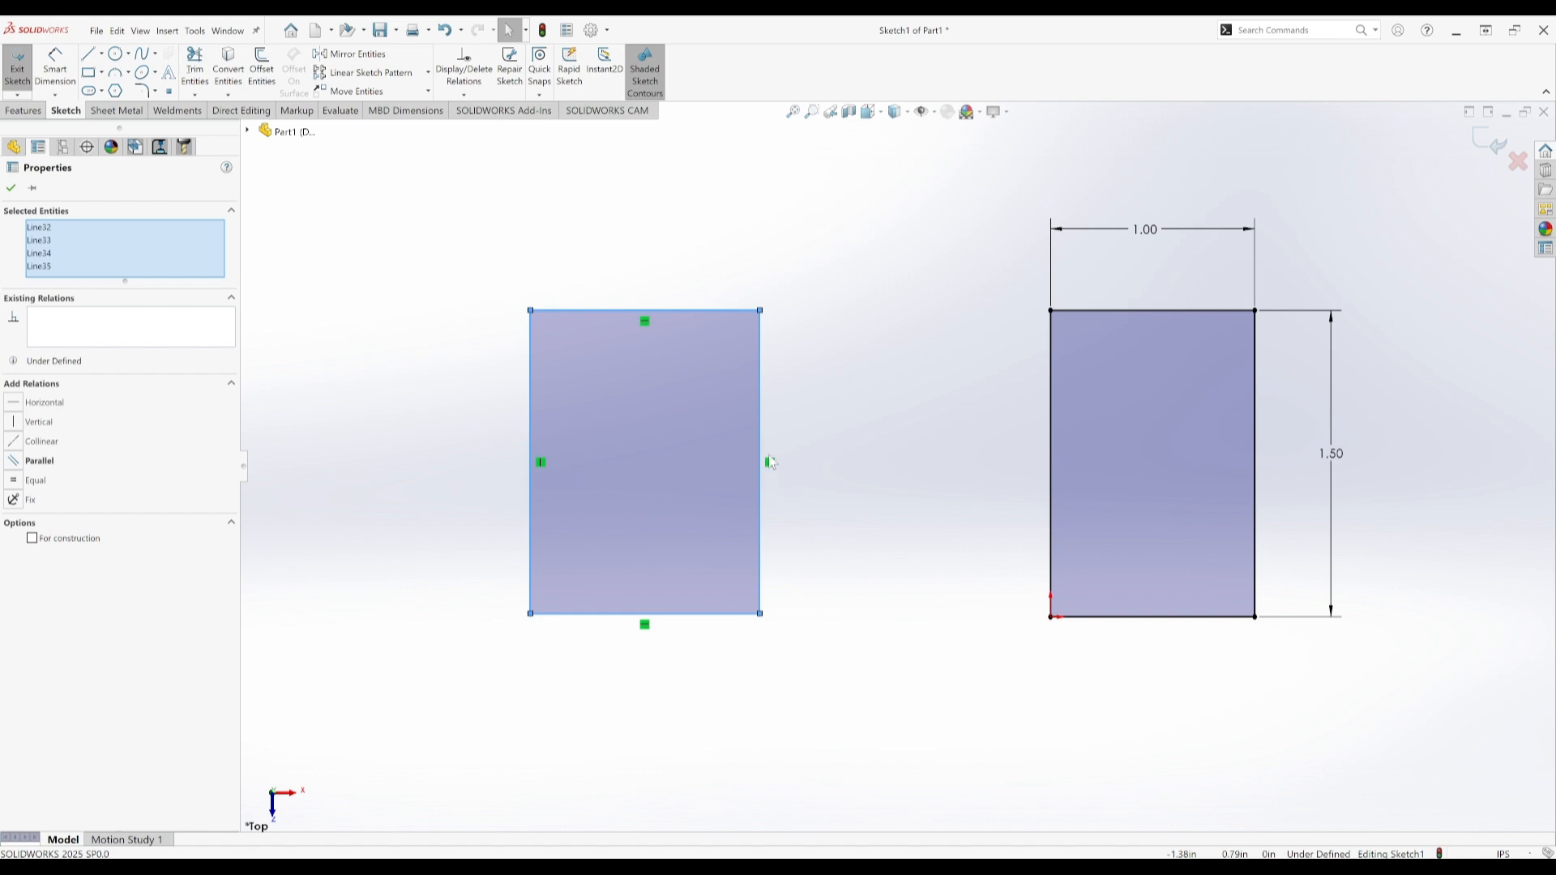
left_click(819, 415)
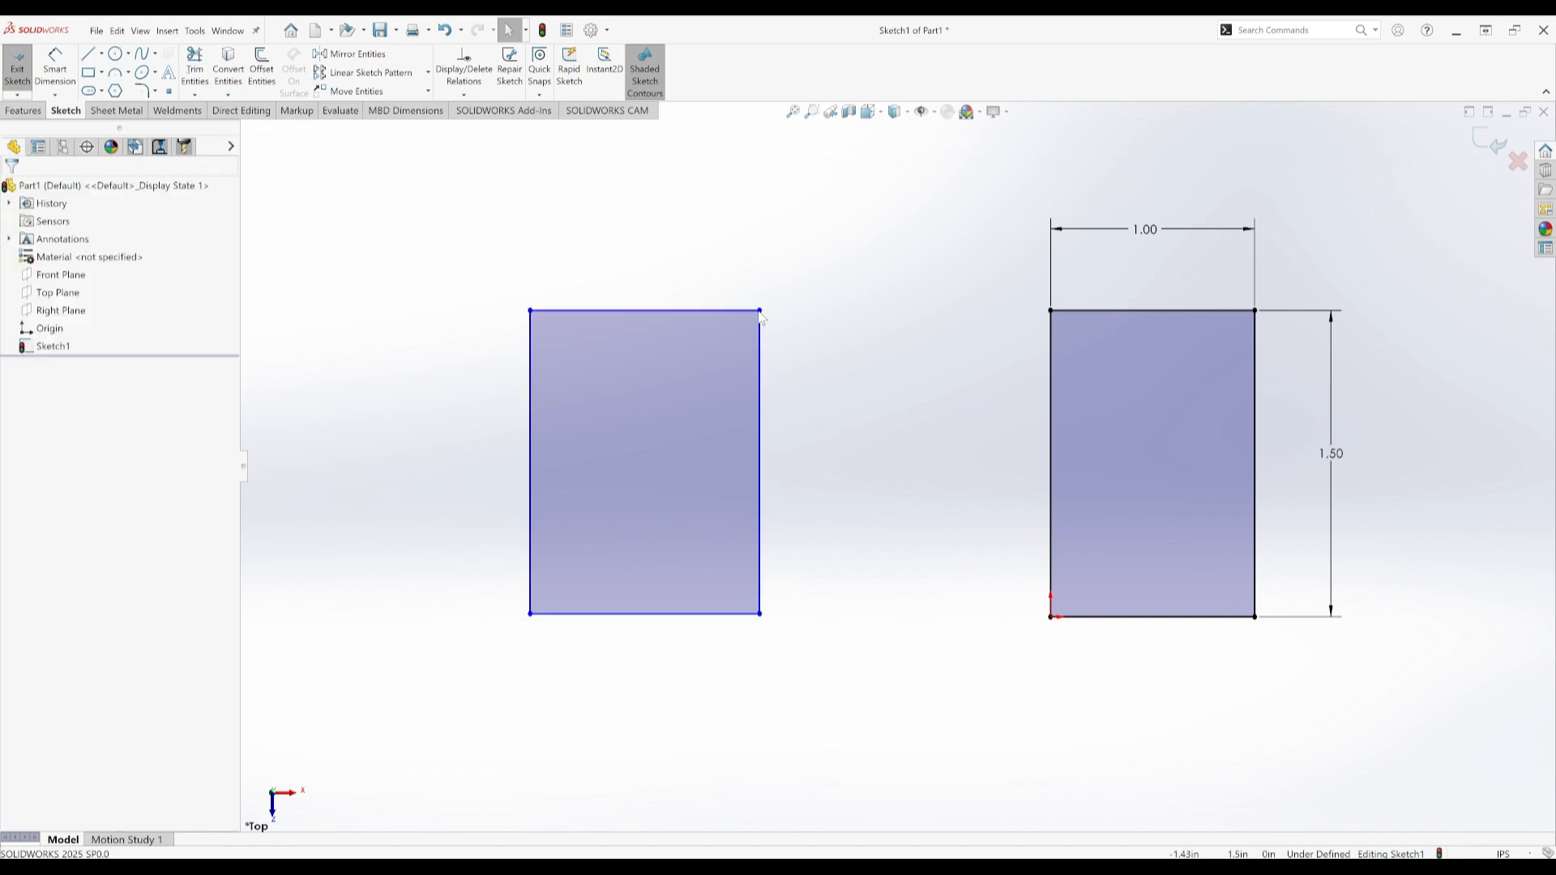
mouse_move(761, 316)
left_mouse_down()
mouse_move(702, 346)
mouse_move(754, 321)
left_mouse_up()
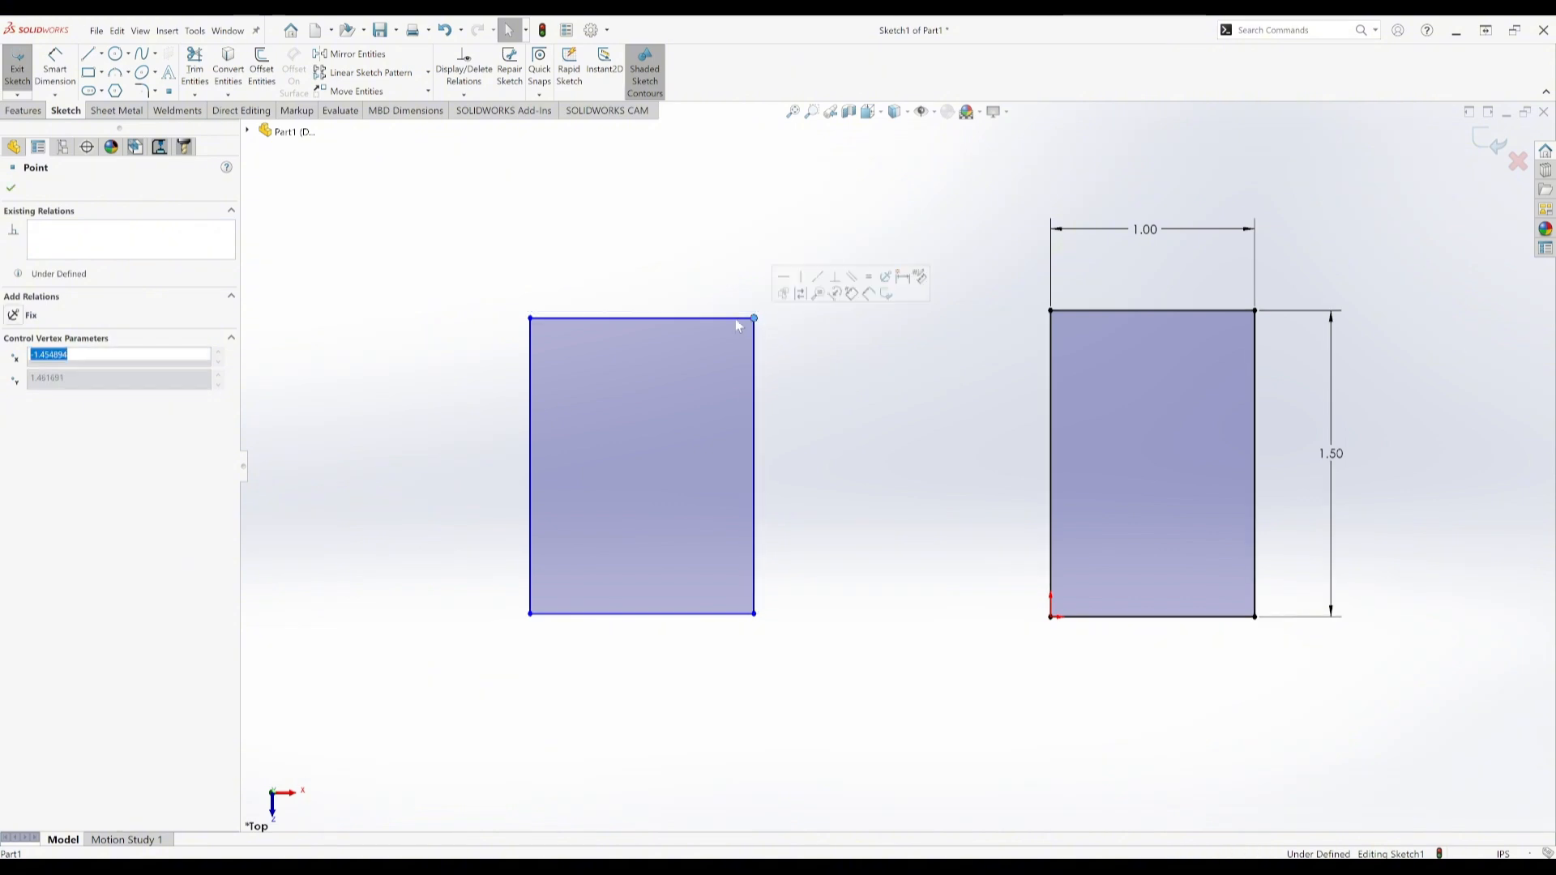
- Add a Vertical relation to the undimensioned rectangle's top line and highlight its existing Horizontal relation
left_click(684, 319)
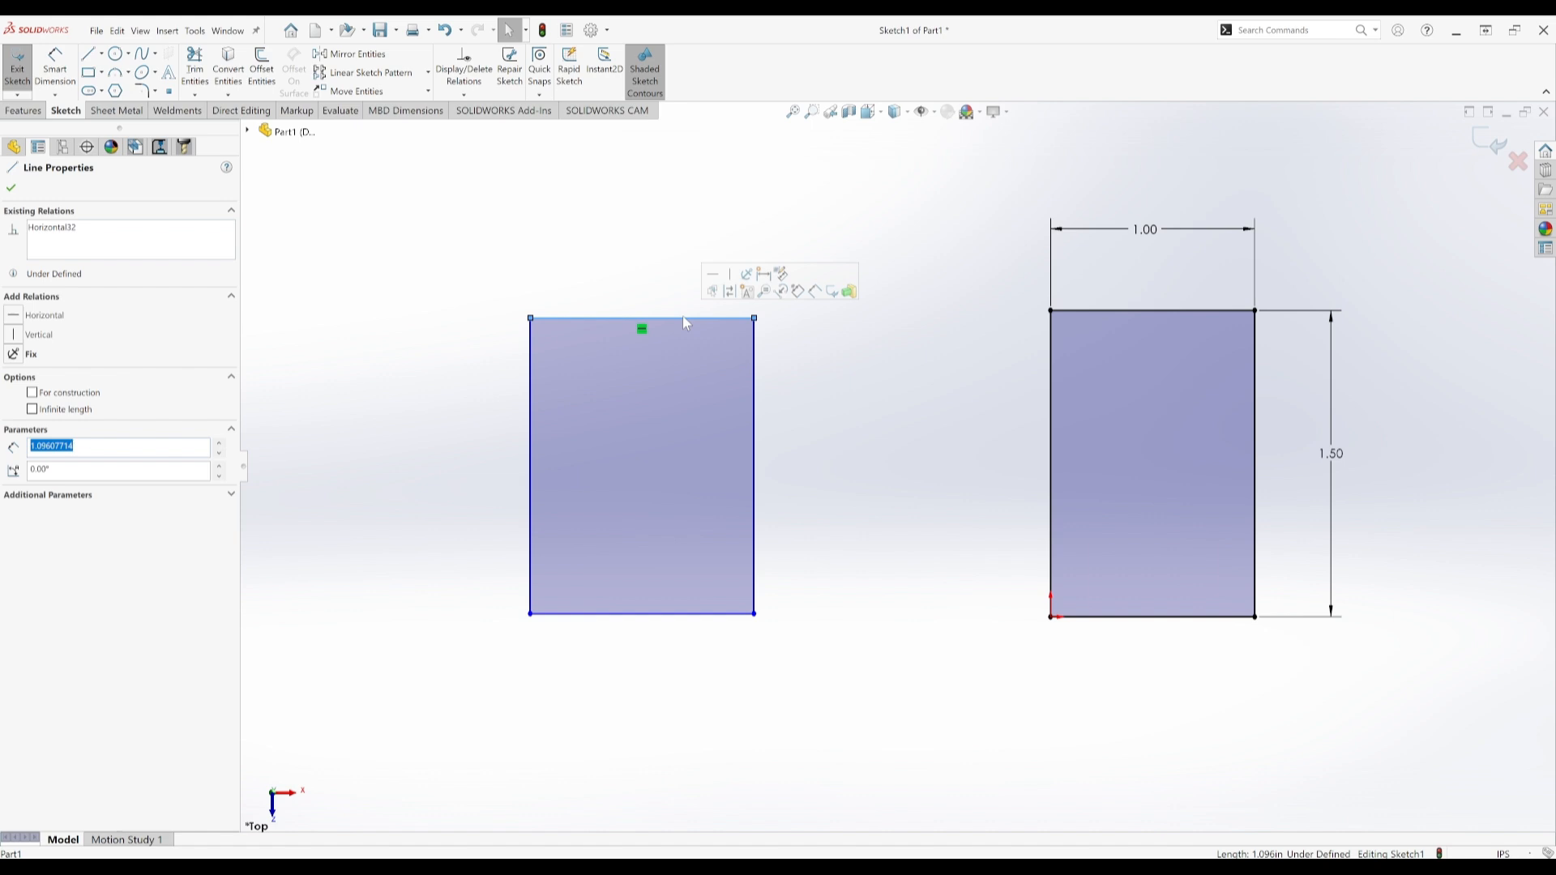
left_click(12, 334)
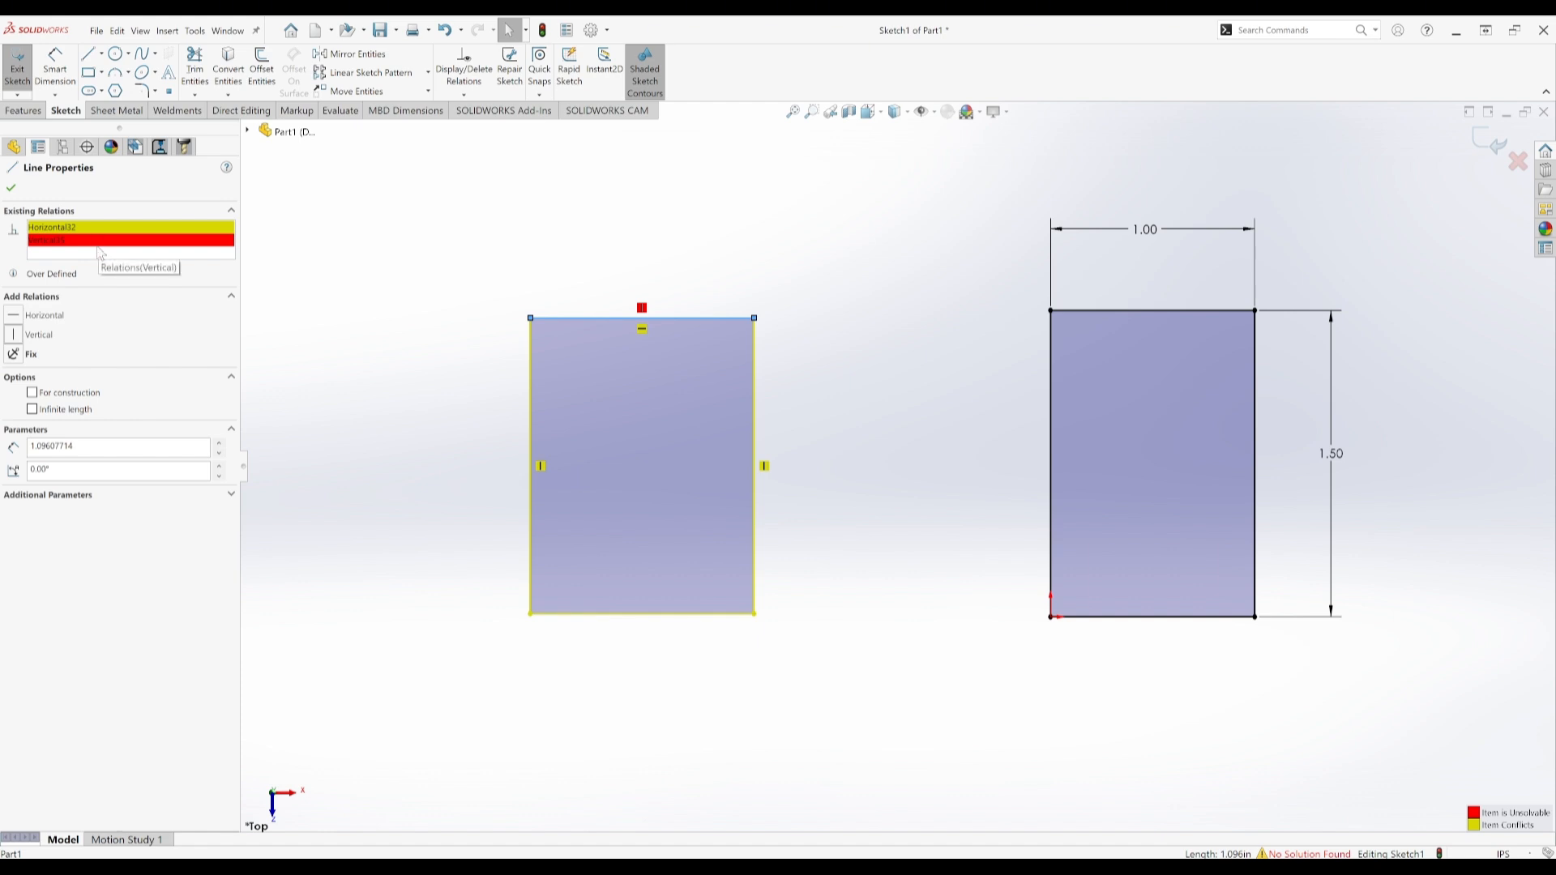
left_click(60, 231)
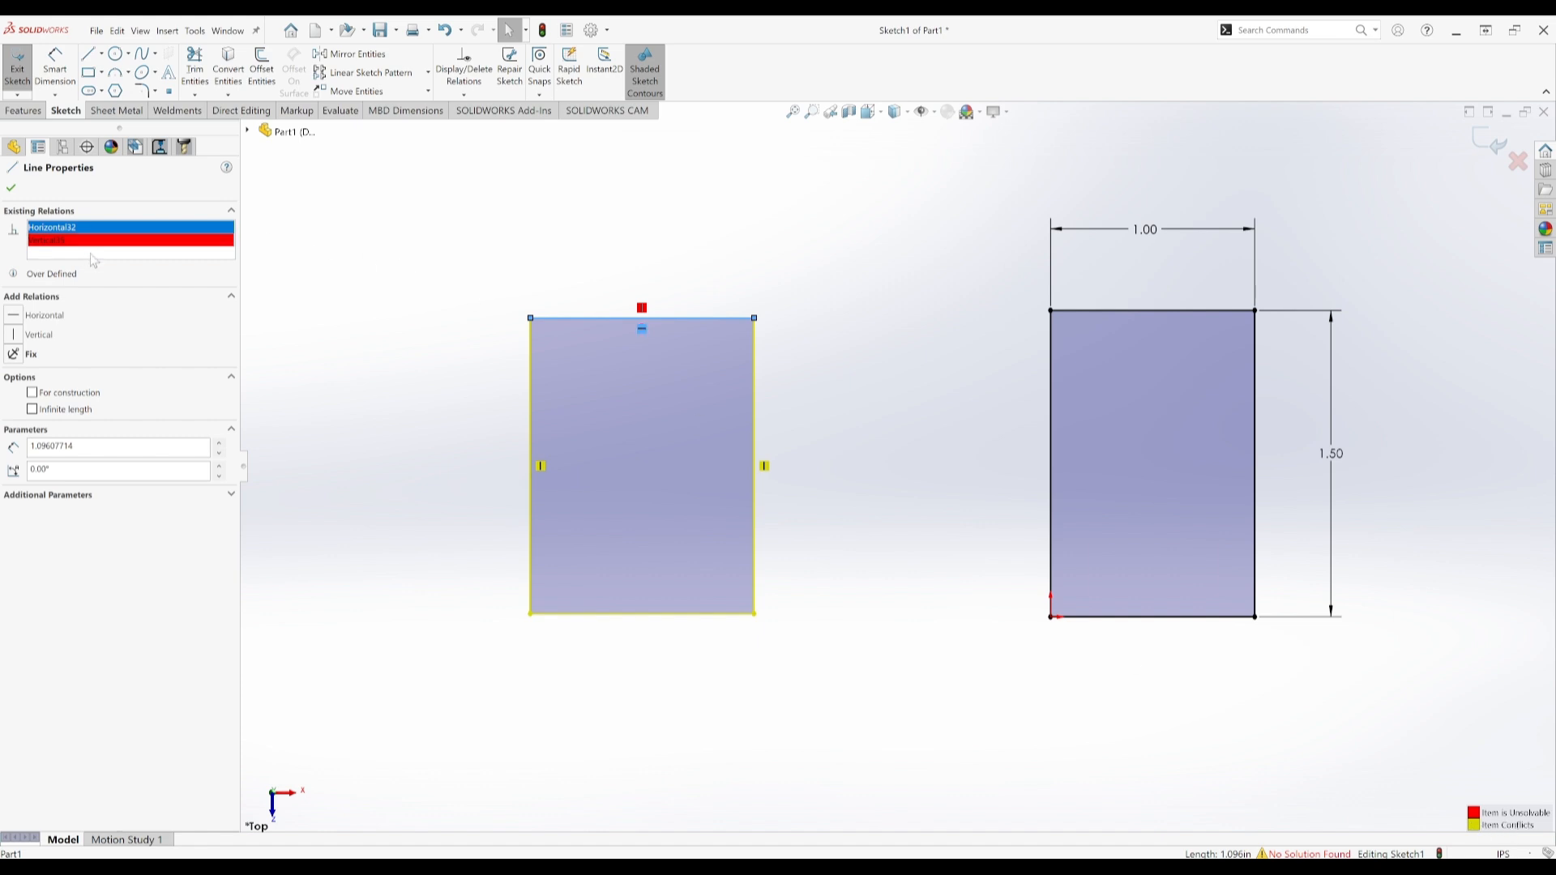
left_click(285, 236)
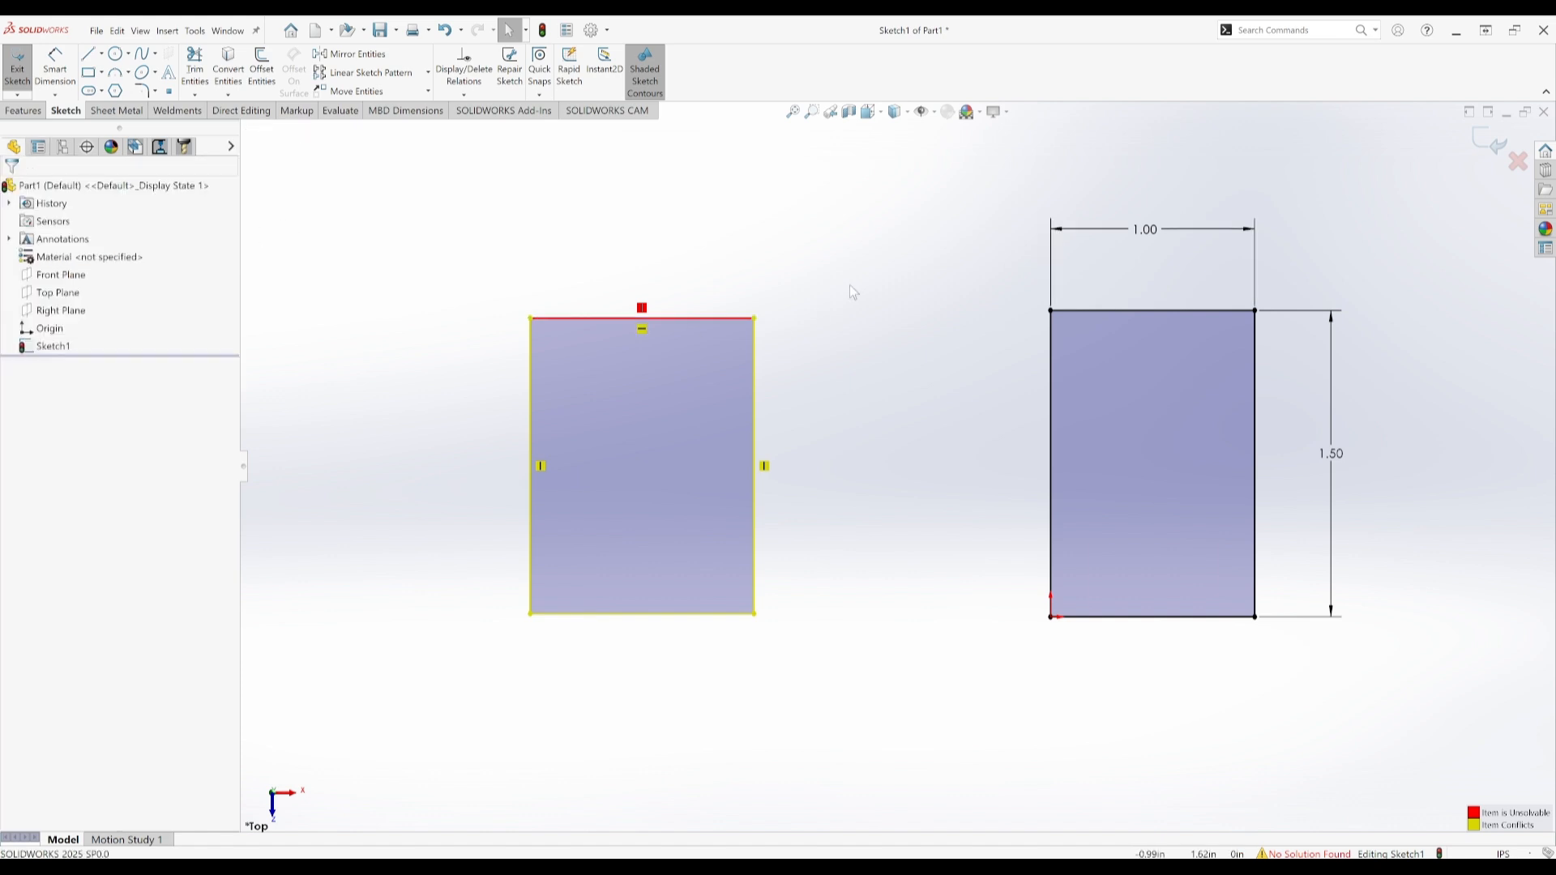
- Delete the conflicting Vertical relation from the undimensioned rectangle's top line
left_click(659, 373)
key("Escape")
left_click(620, 319)
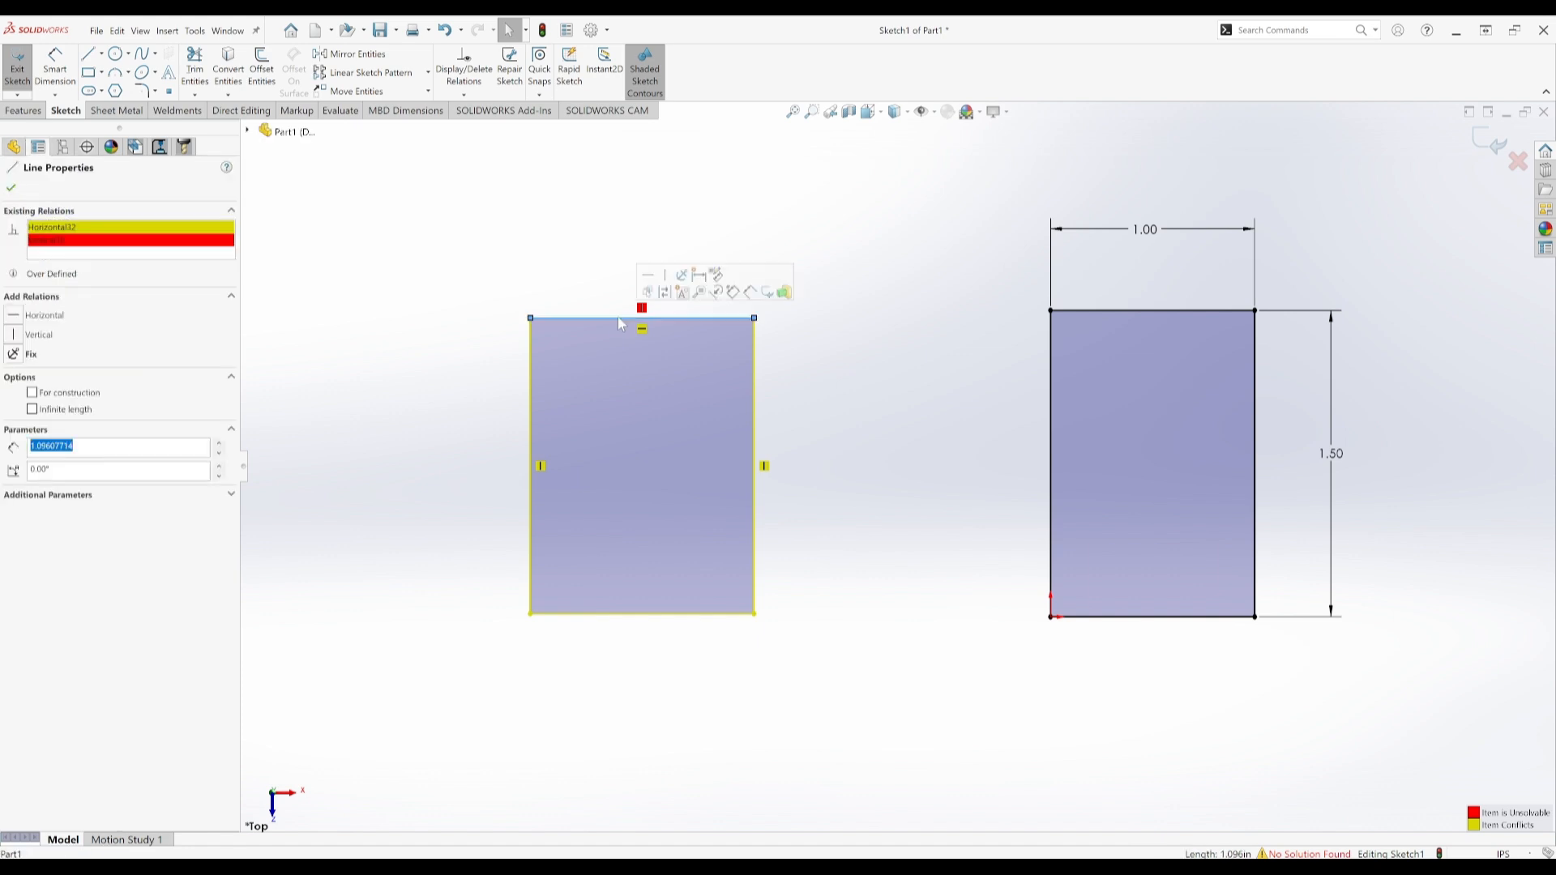
right_click(140, 240)
left_click(189, 264)
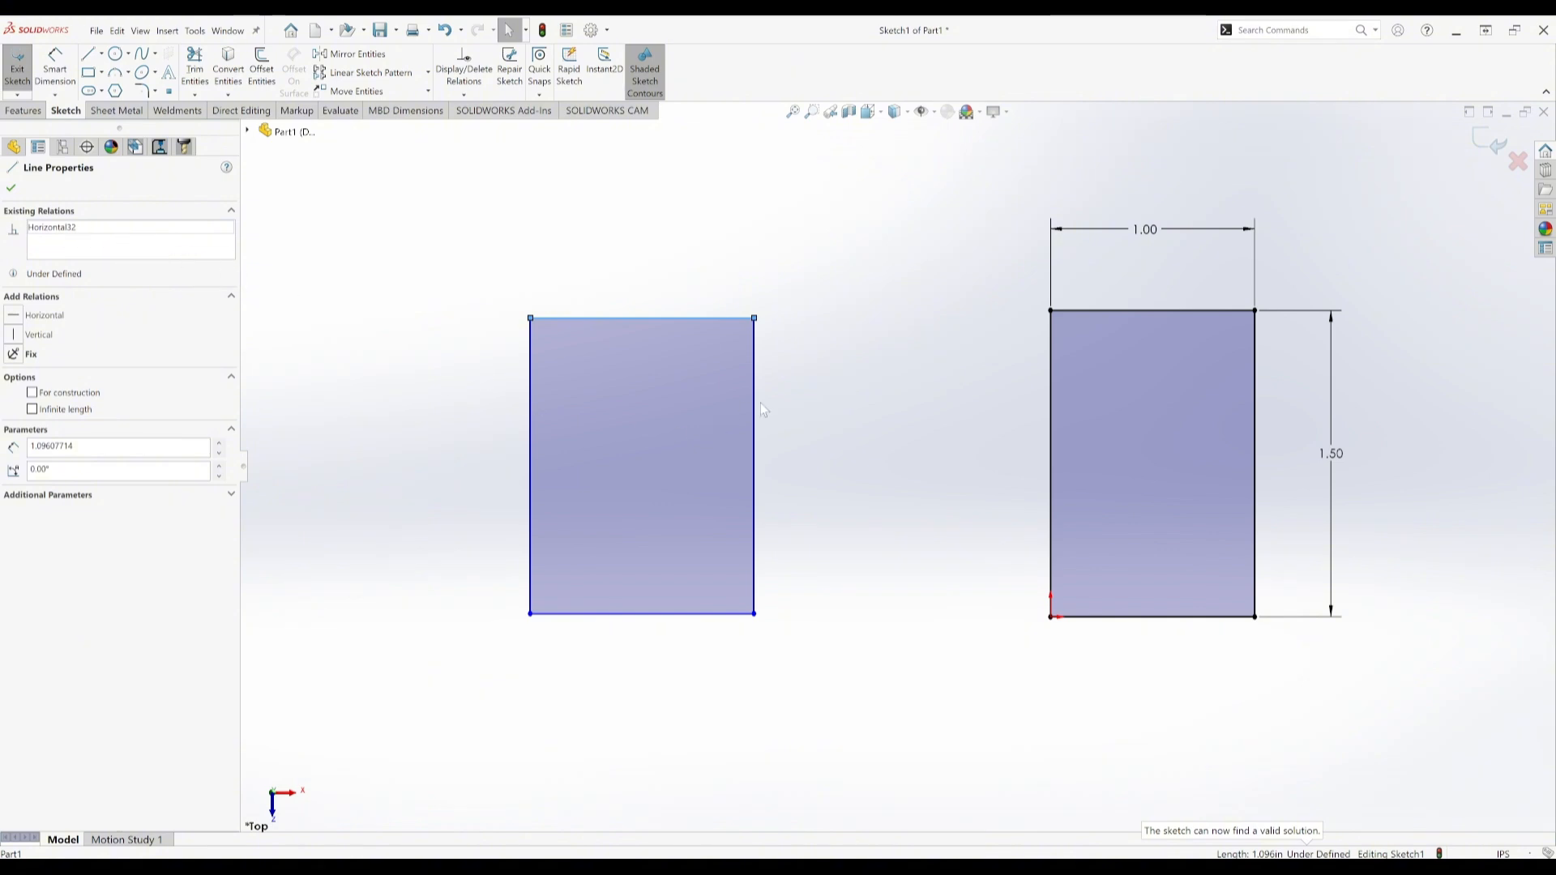
left_click(789, 406)
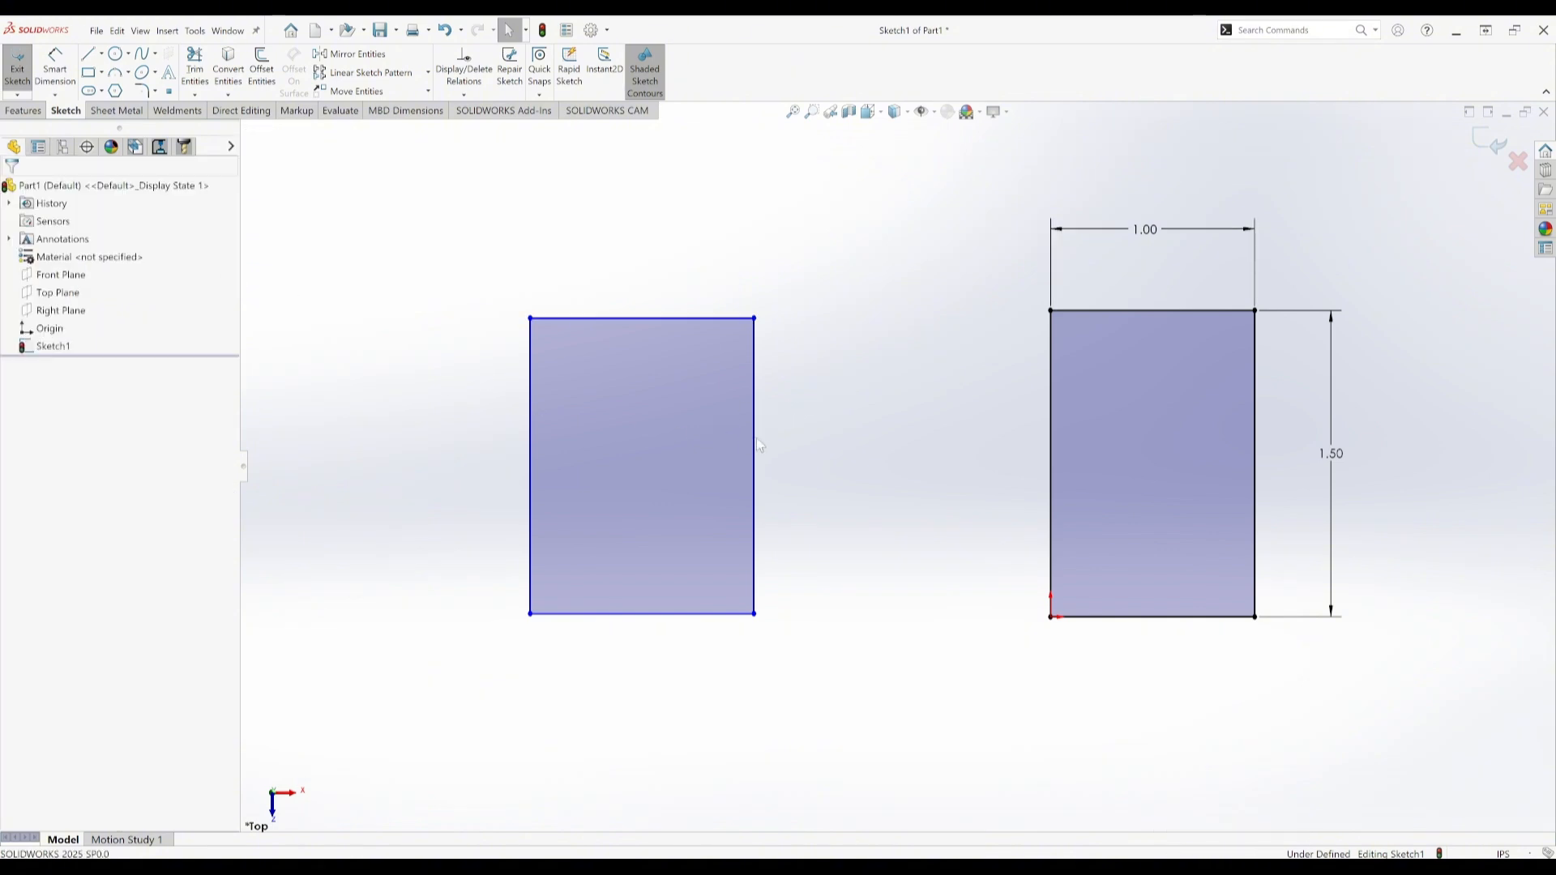
- Add a Horizontal relation to the right-hand vertical line of the undimensioned rectangle
left_click(757, 446)
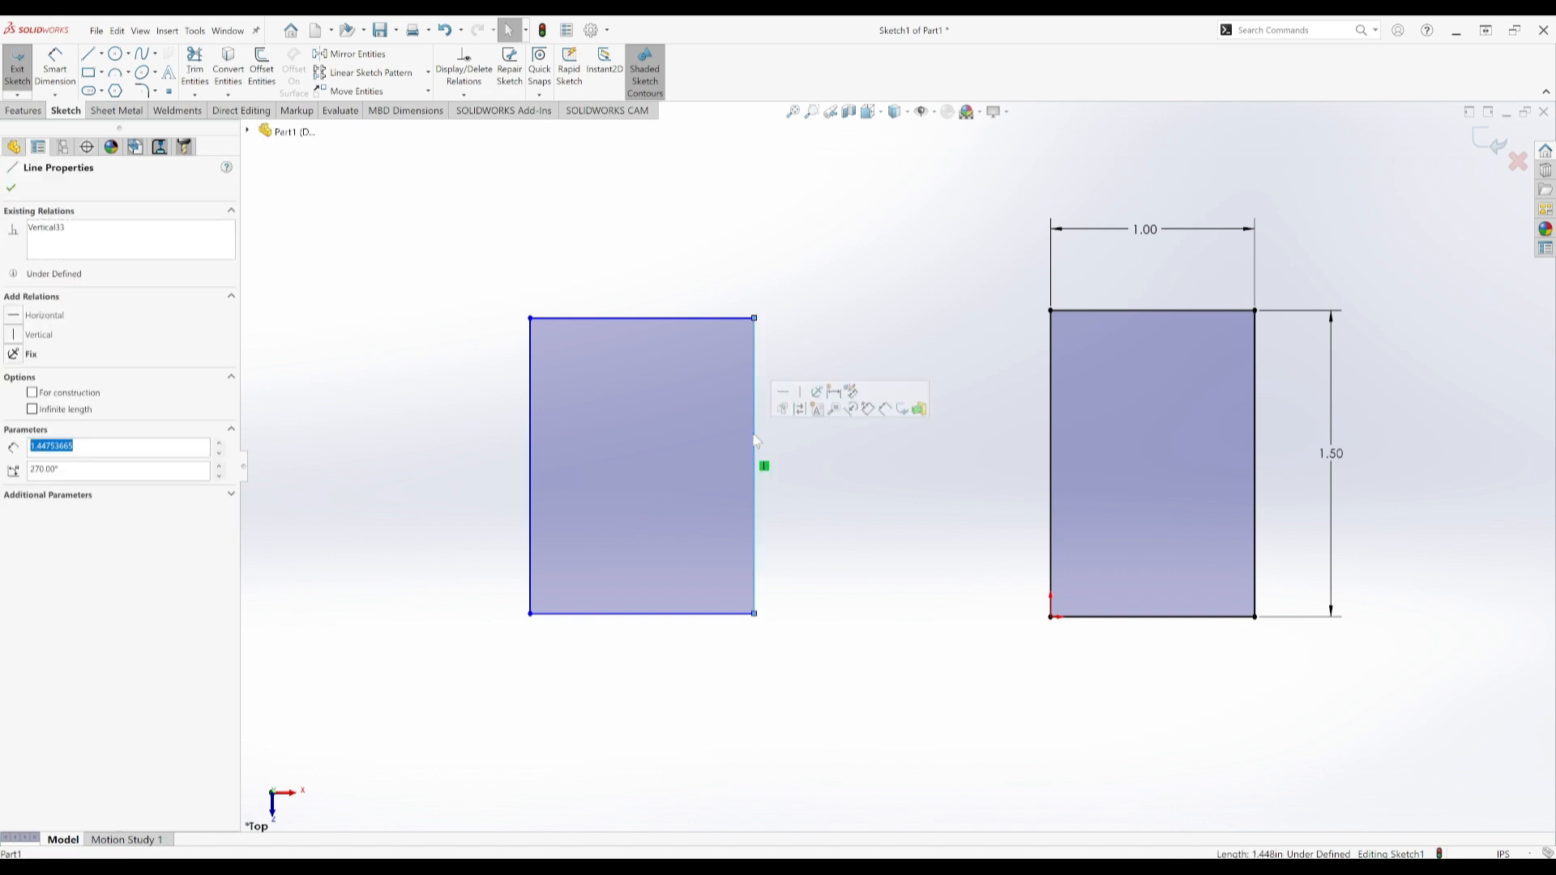
left_click(42, 316)
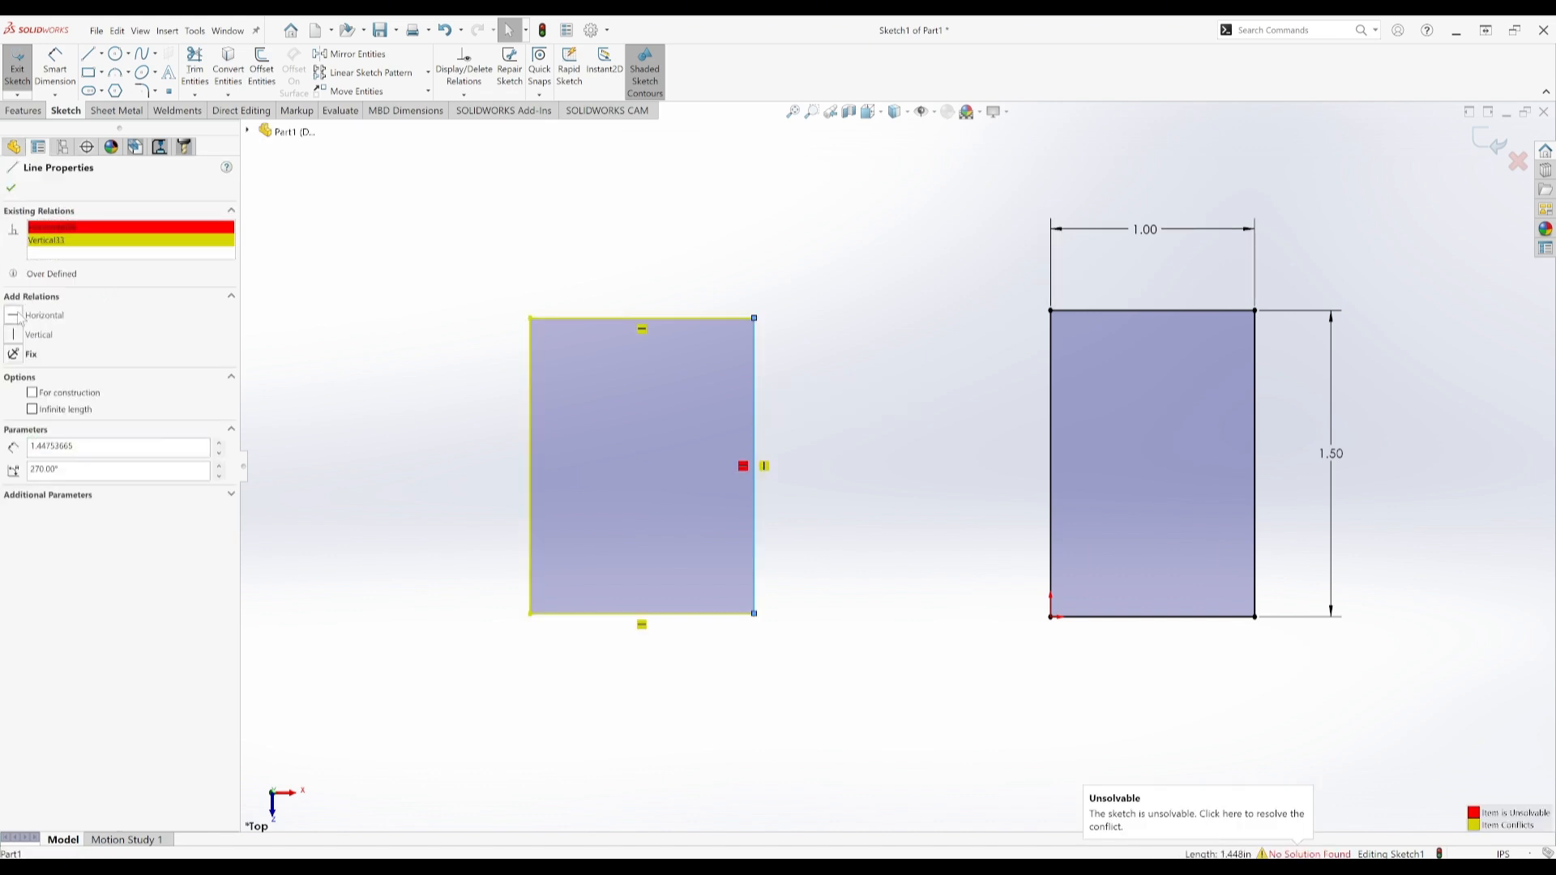
left_click(559, 275)
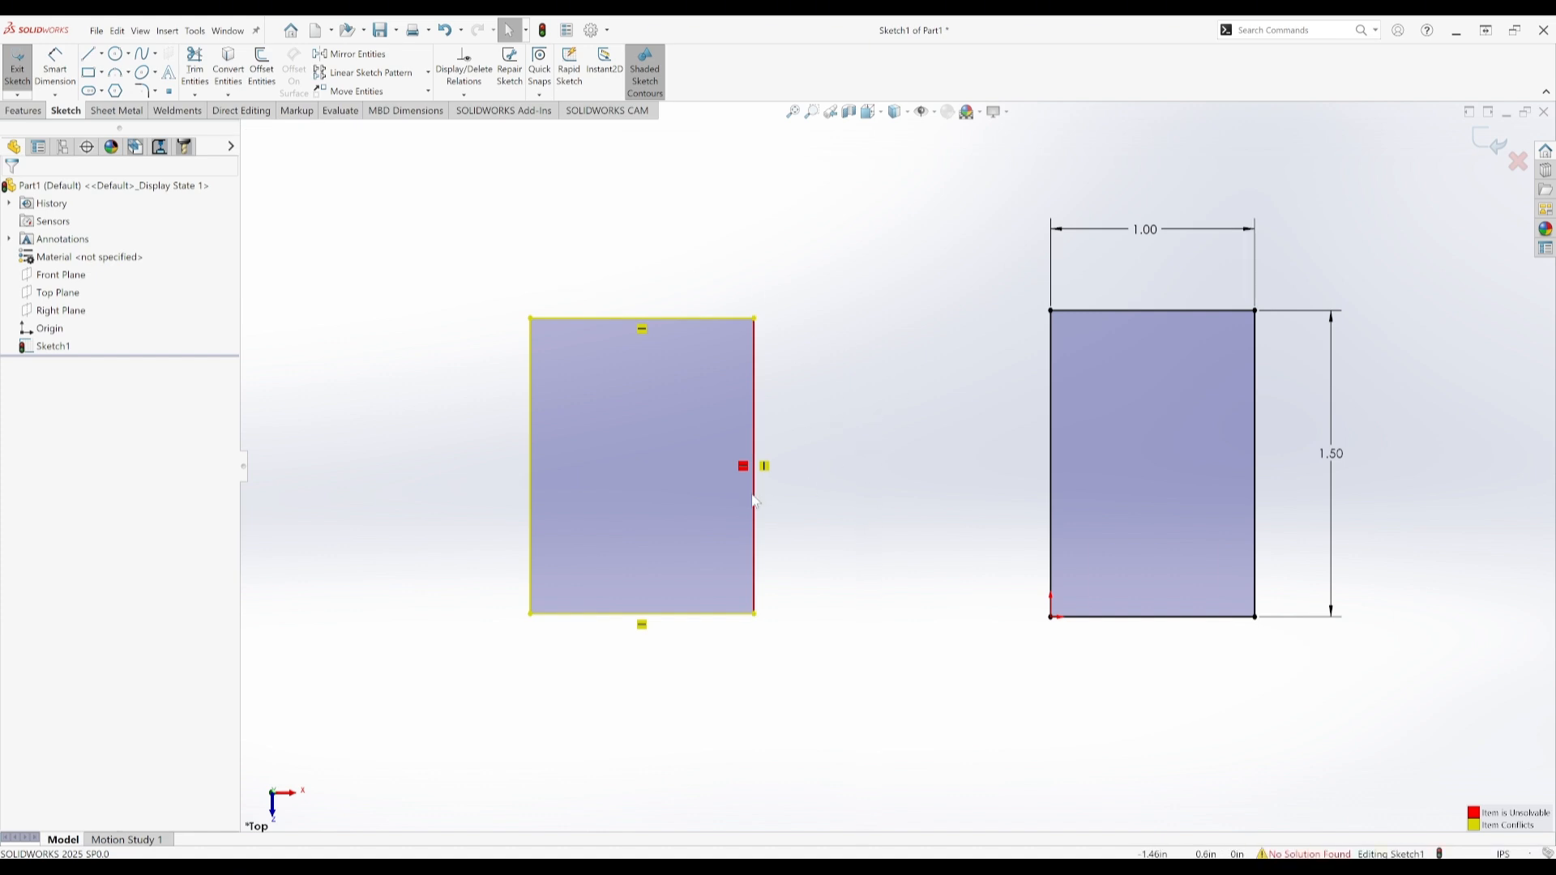
- Delete the conflicting Horizontal relation from the right-hand vertical line of the undimensioned rectangle
left_click(756, 452)
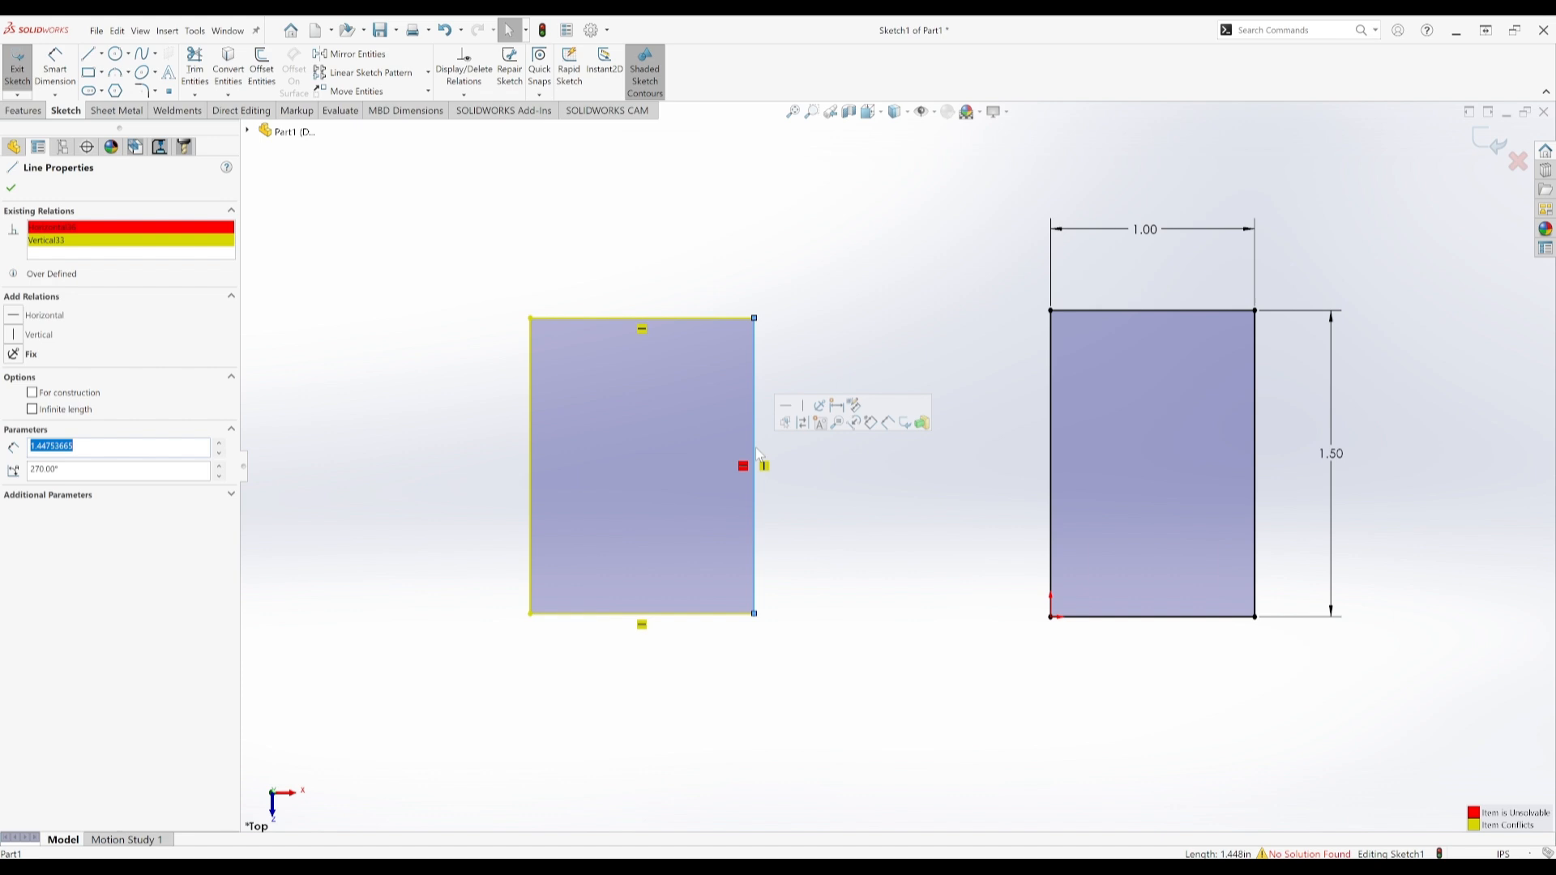
left_click(89, 234)
right_click(89, 234)
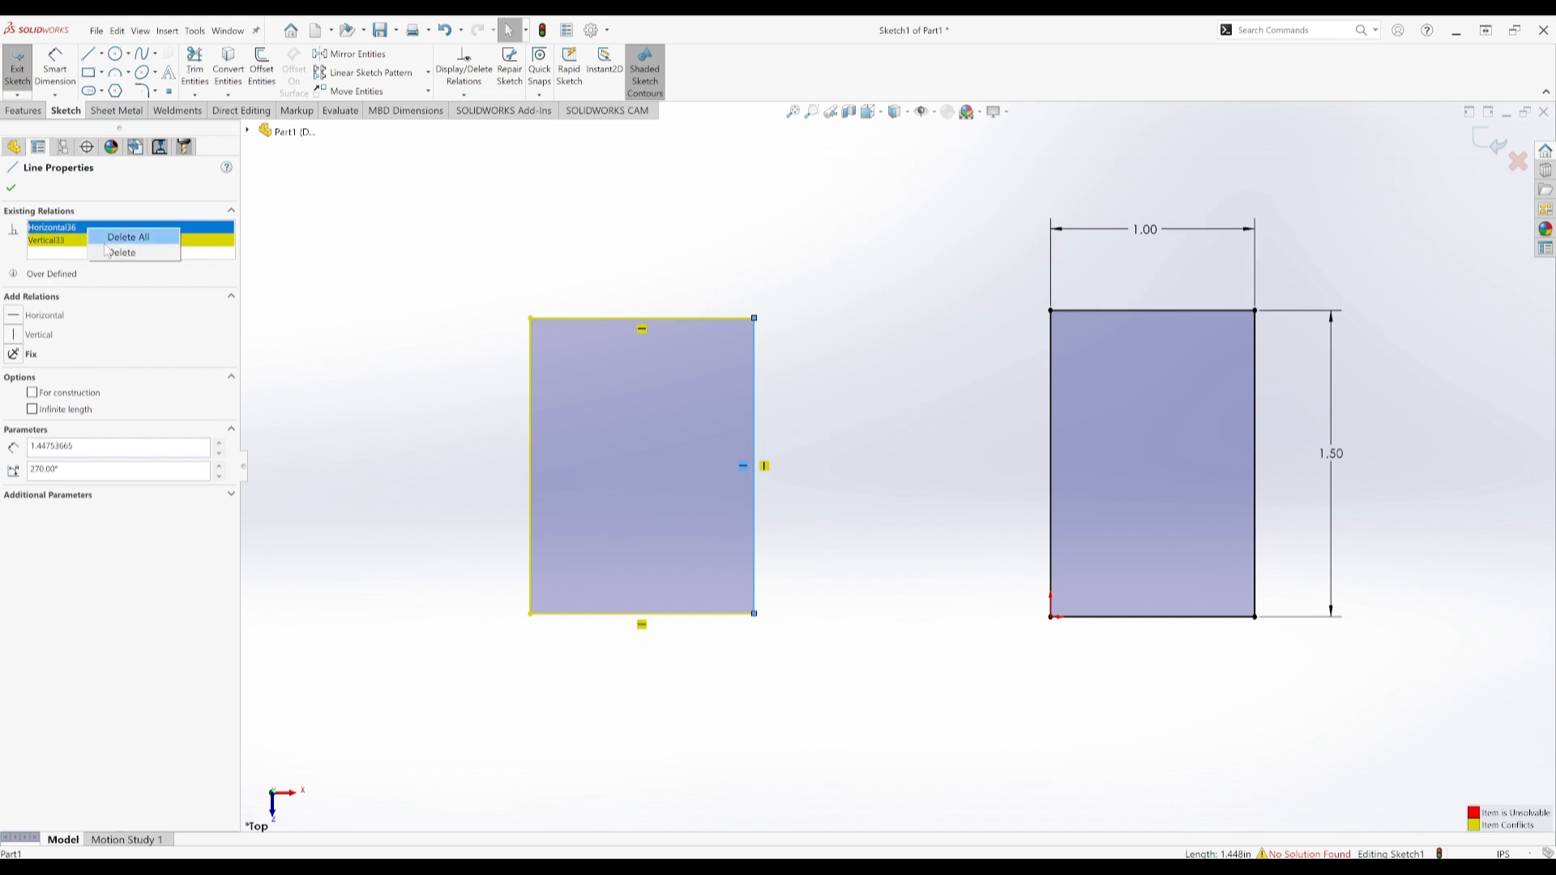
left_click(114, 253)
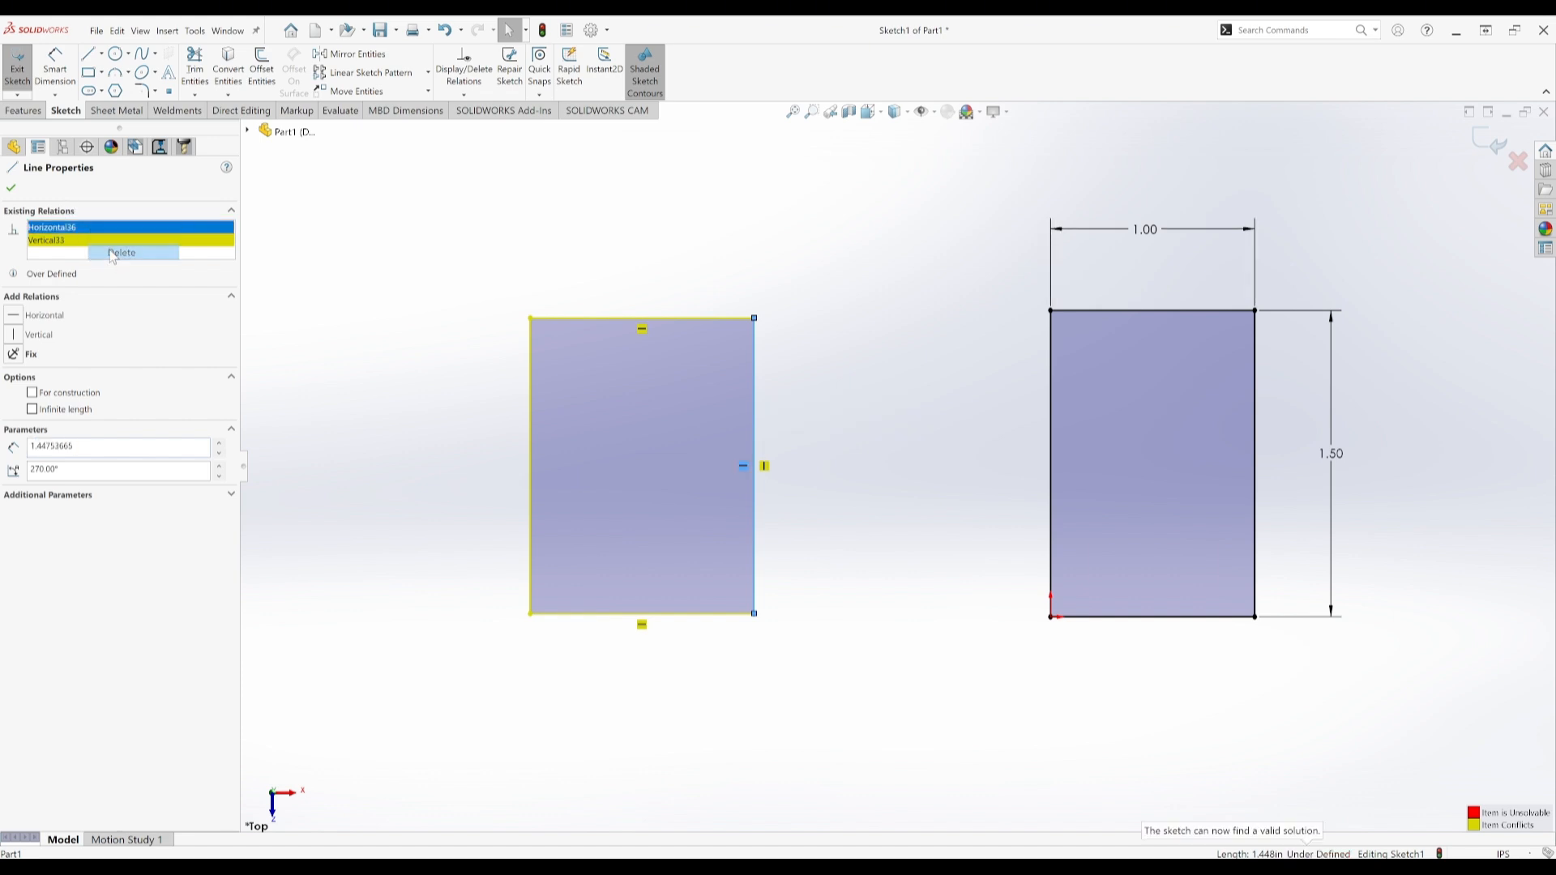
left_click(766, 363)
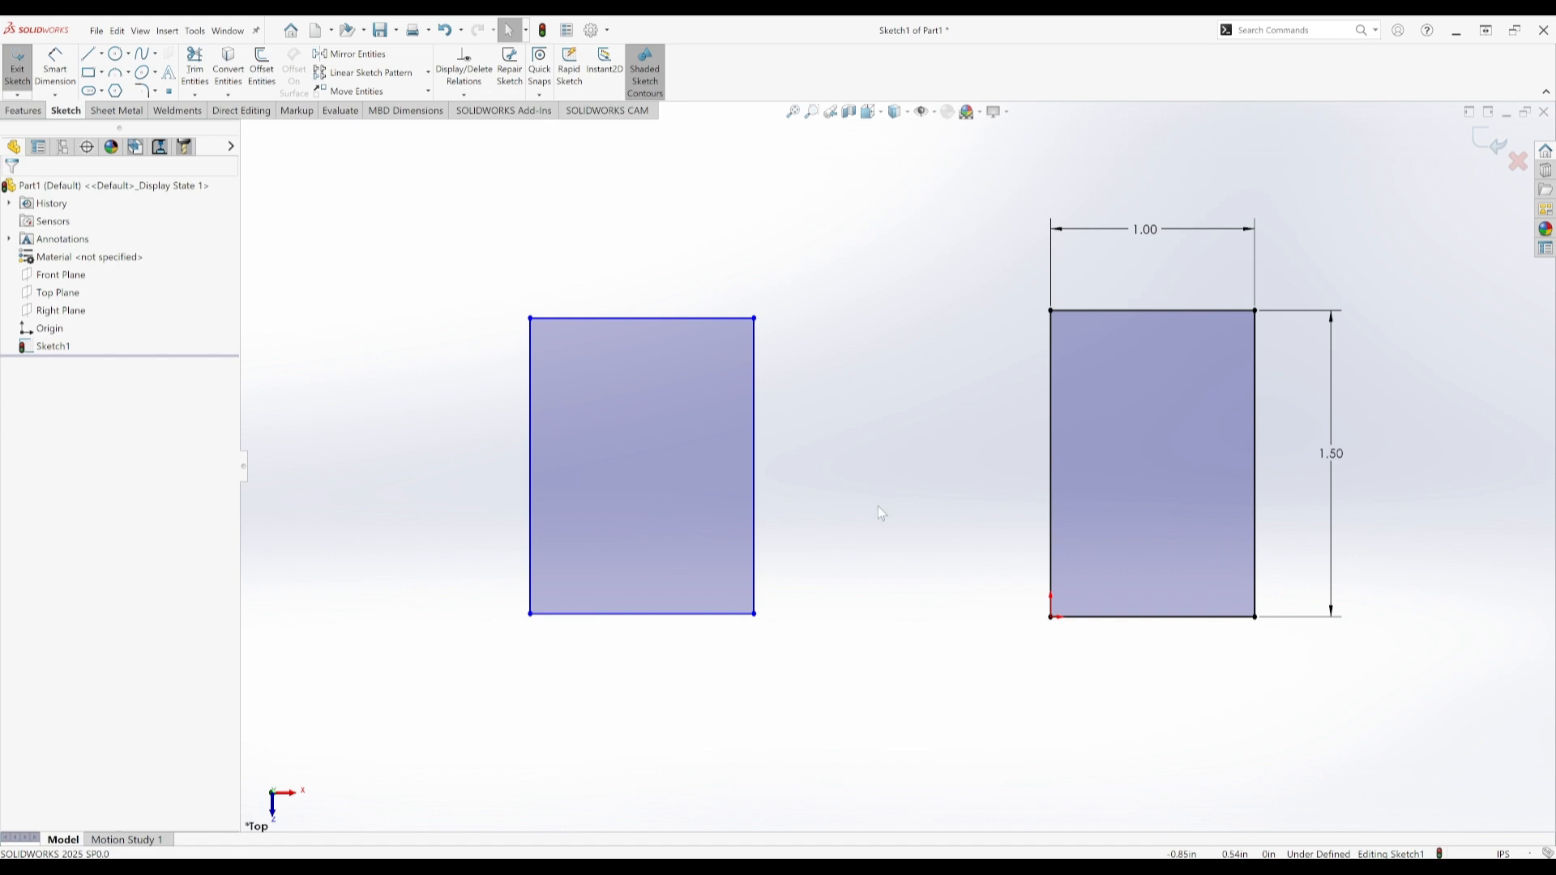
- Dimension the top line of the undimensioned rectangle and set its width to 1 in
right_click_drag(877, 507, 878, 198)
left_click(730, 320)
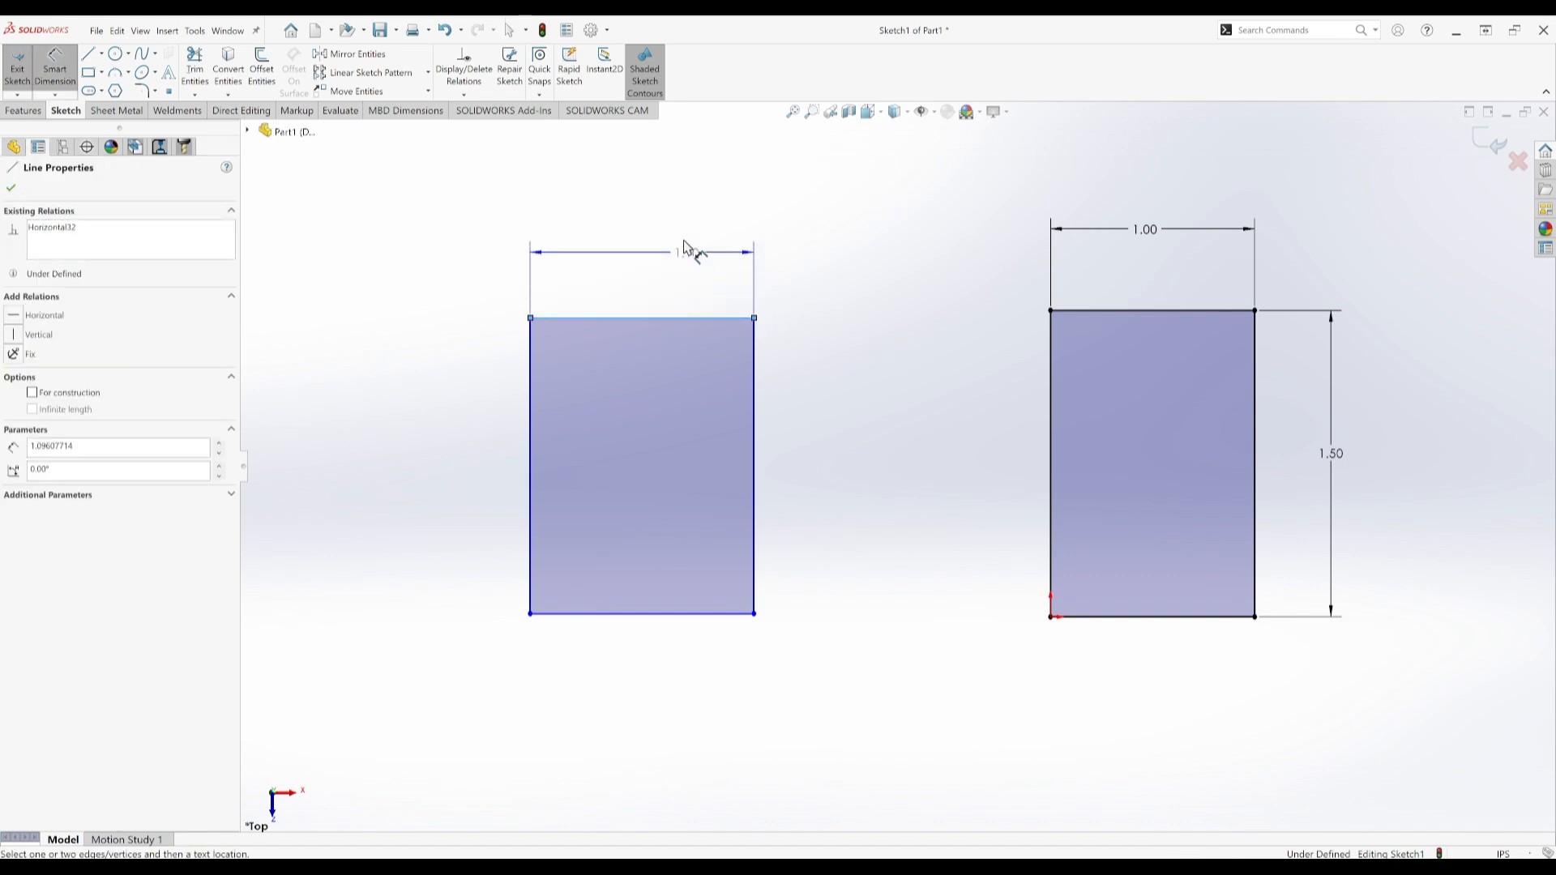
left_click(681, 230)
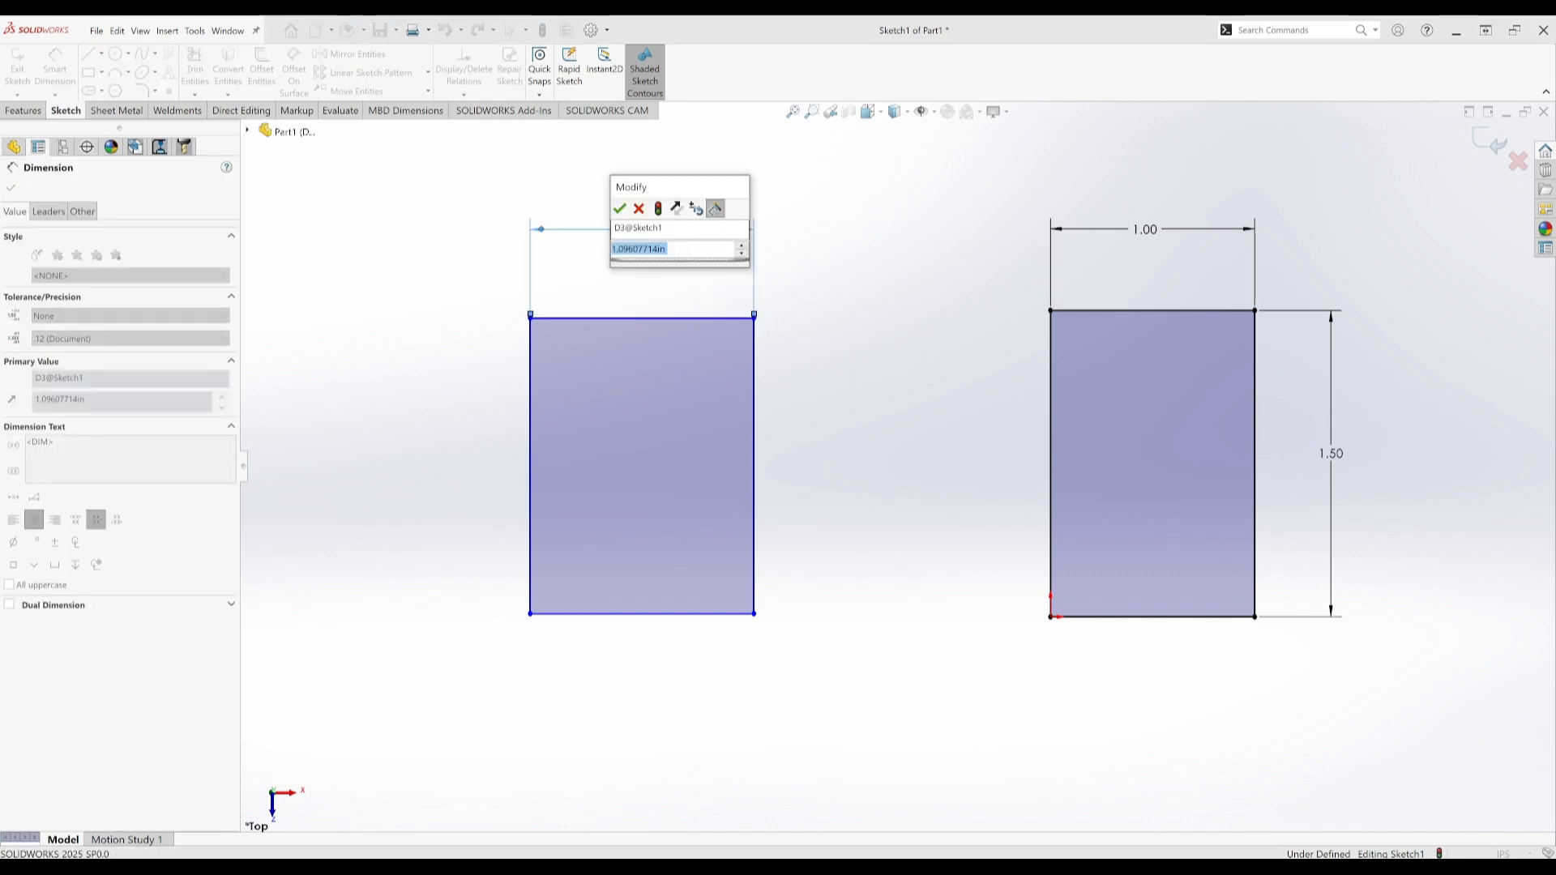
type("1")
key("Return")
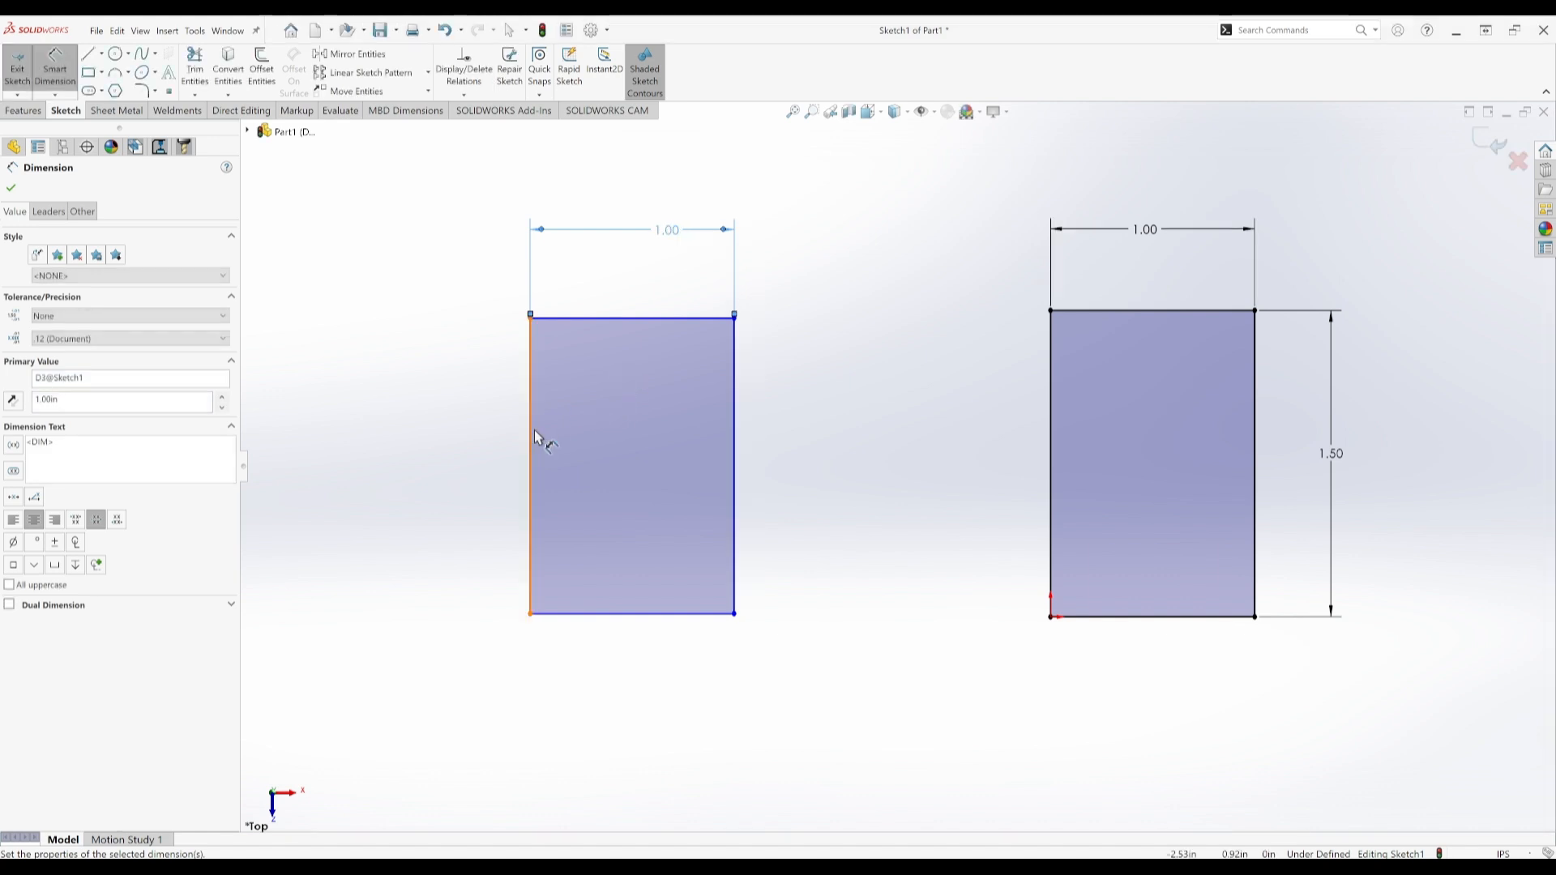
key("Escape")
- Dimension the left vertical line of the left-hand rectangle and set its height to 1.5 in
left_click(528, 464)
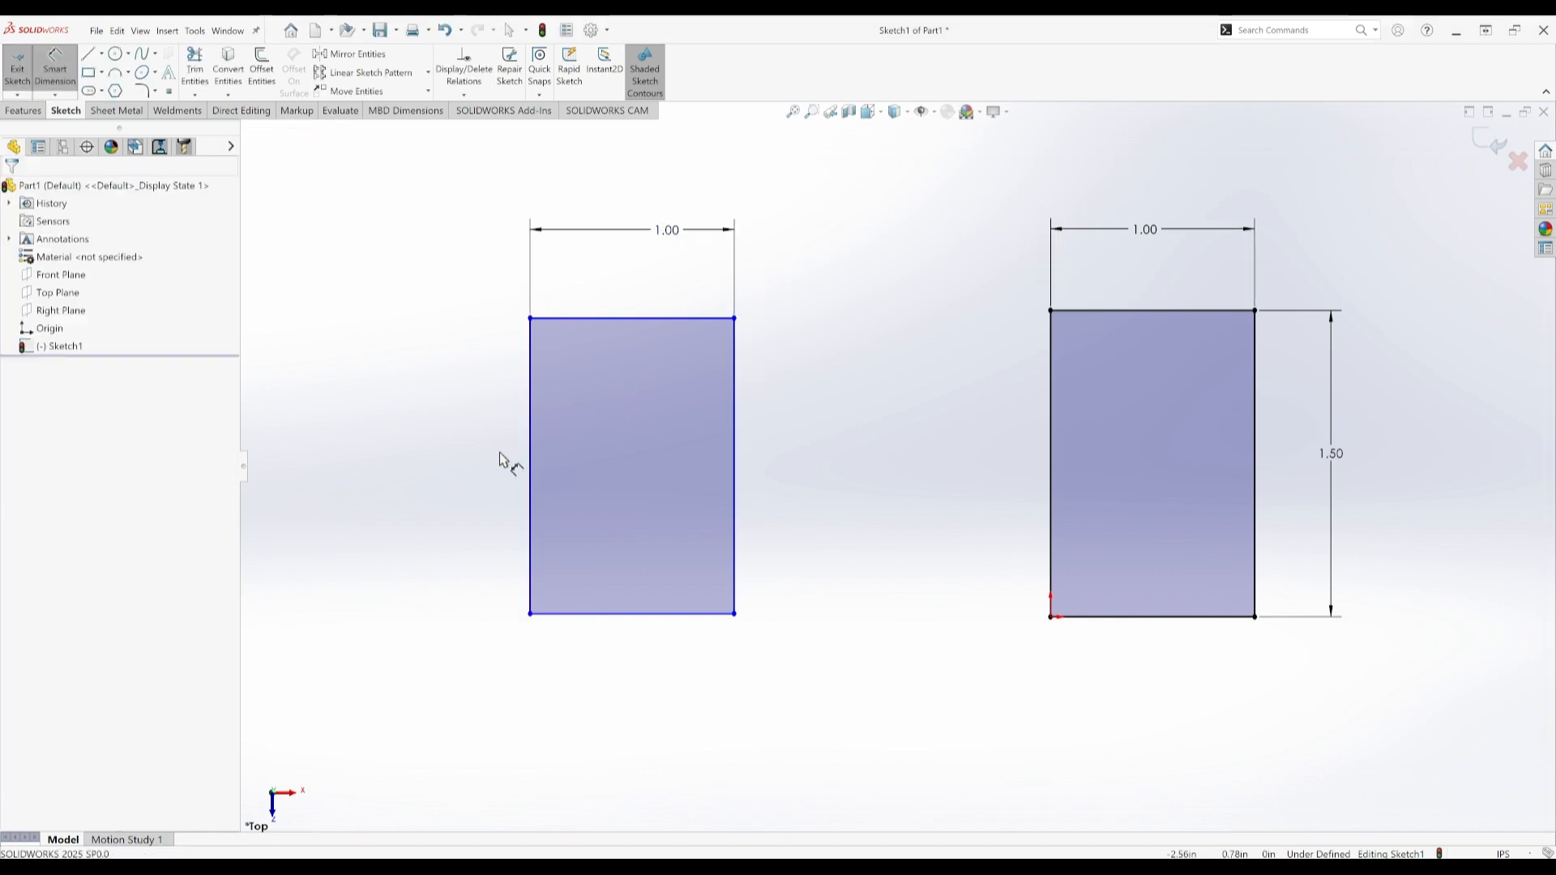
left_click(459, 453)
type("1.5")
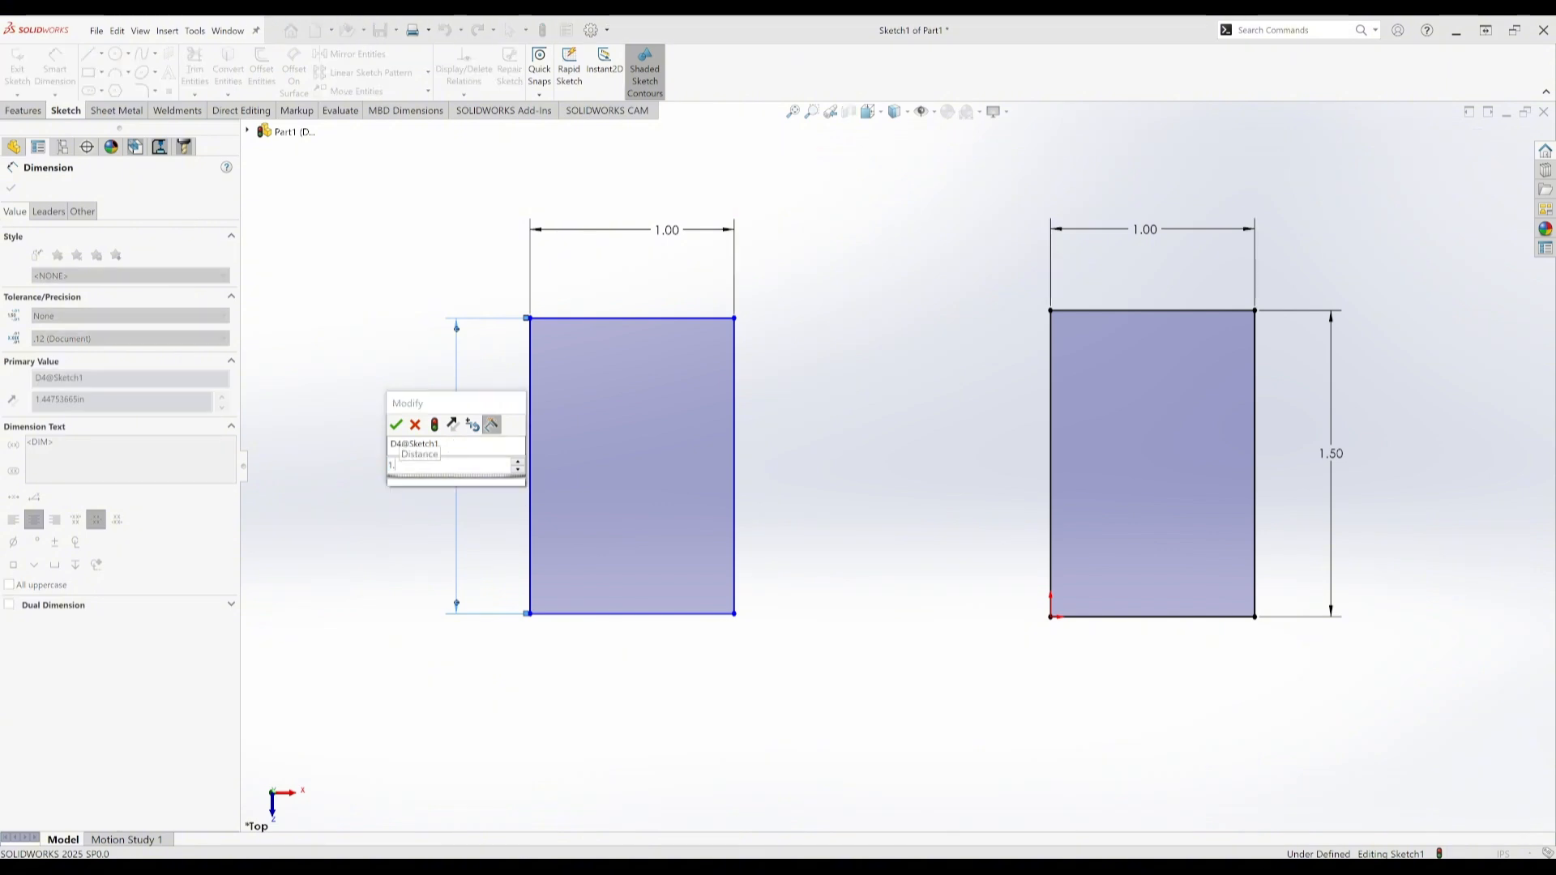
key("Return")
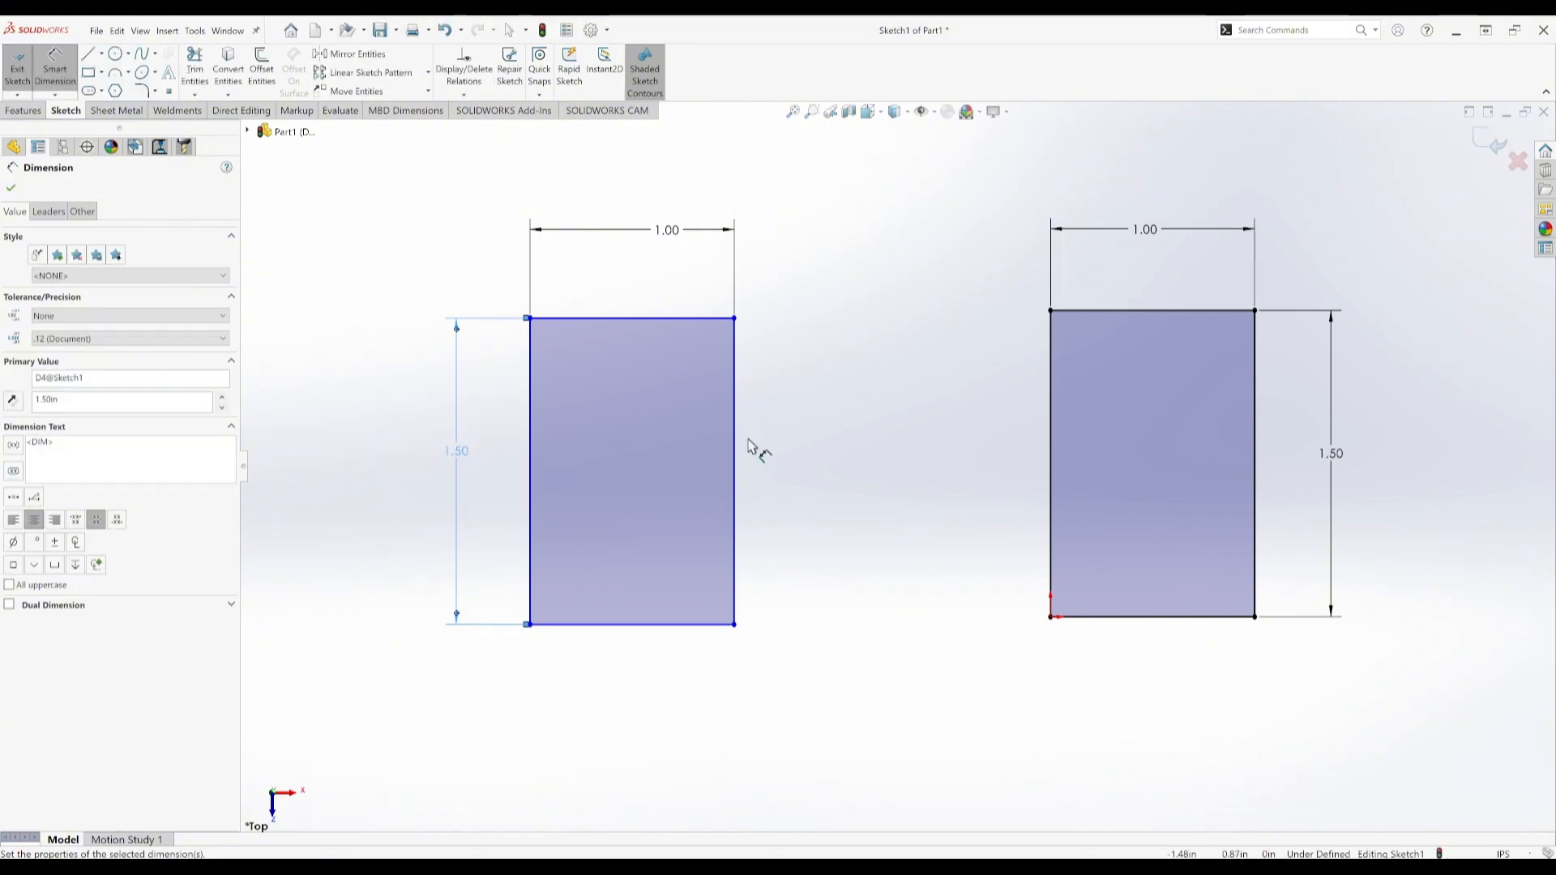
key("Escape")
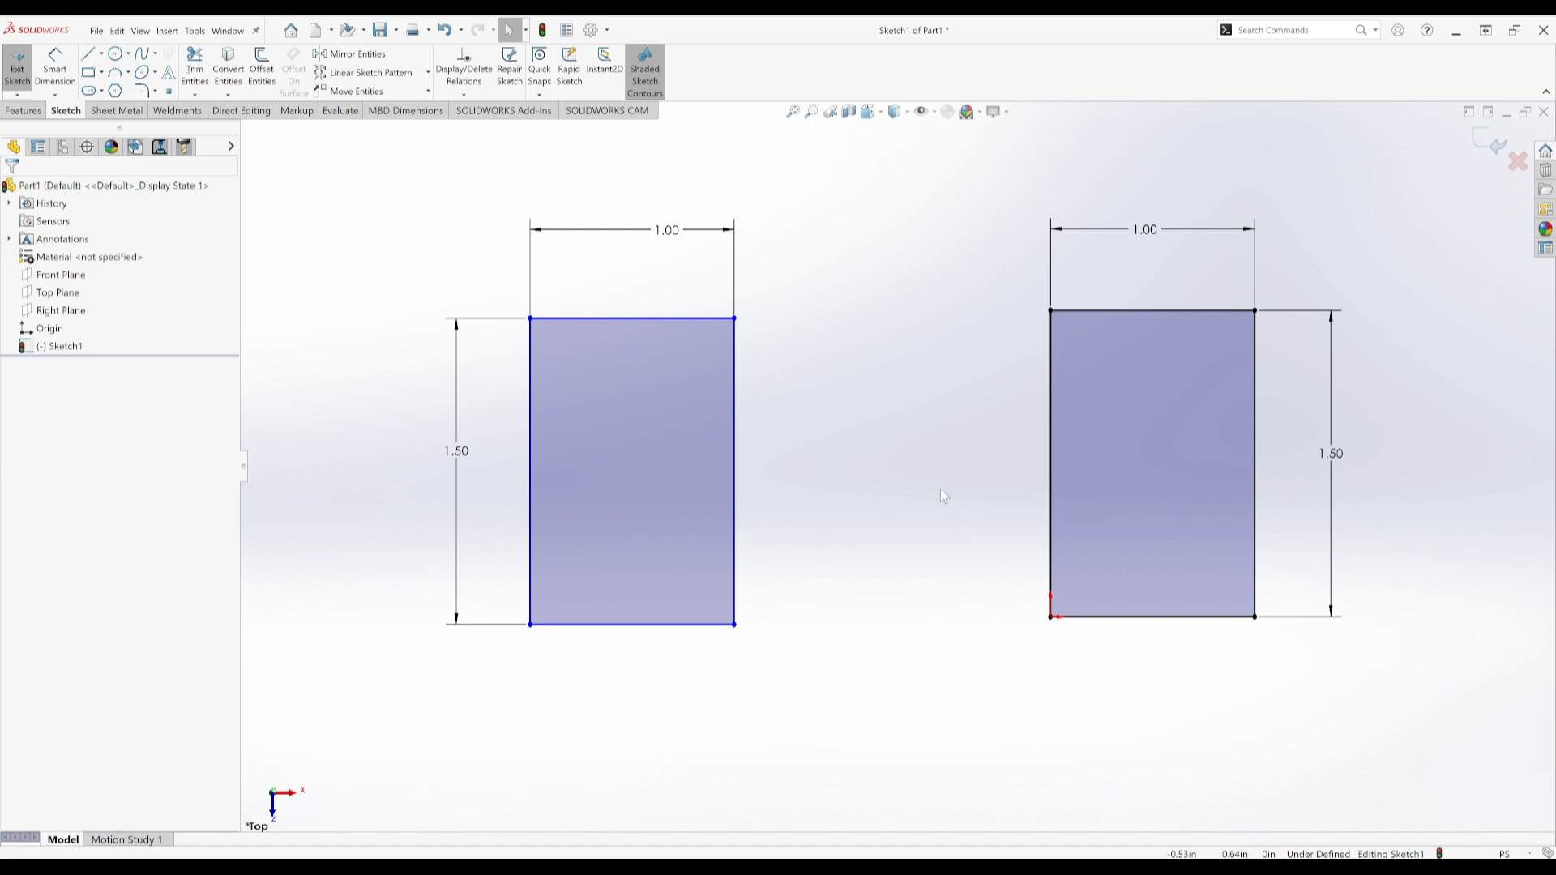
- Move the whole left-hand rectangle freely up and back down in the sketch to test its unfixed position
mouse_move(656, 448)
left_mouse_down()
mouse_move(646, 348)
mouse_move(600, 381)
mouse_move(819, 360)
mouse_move(632, 327)
mouse_move(829, 343)
mouse_move(611, 406)
mouse_move(782, 336)
mouse_move(590, 423)
mouse_move(729, 448)
mouse_move(651, 423)
left_mouse_up()
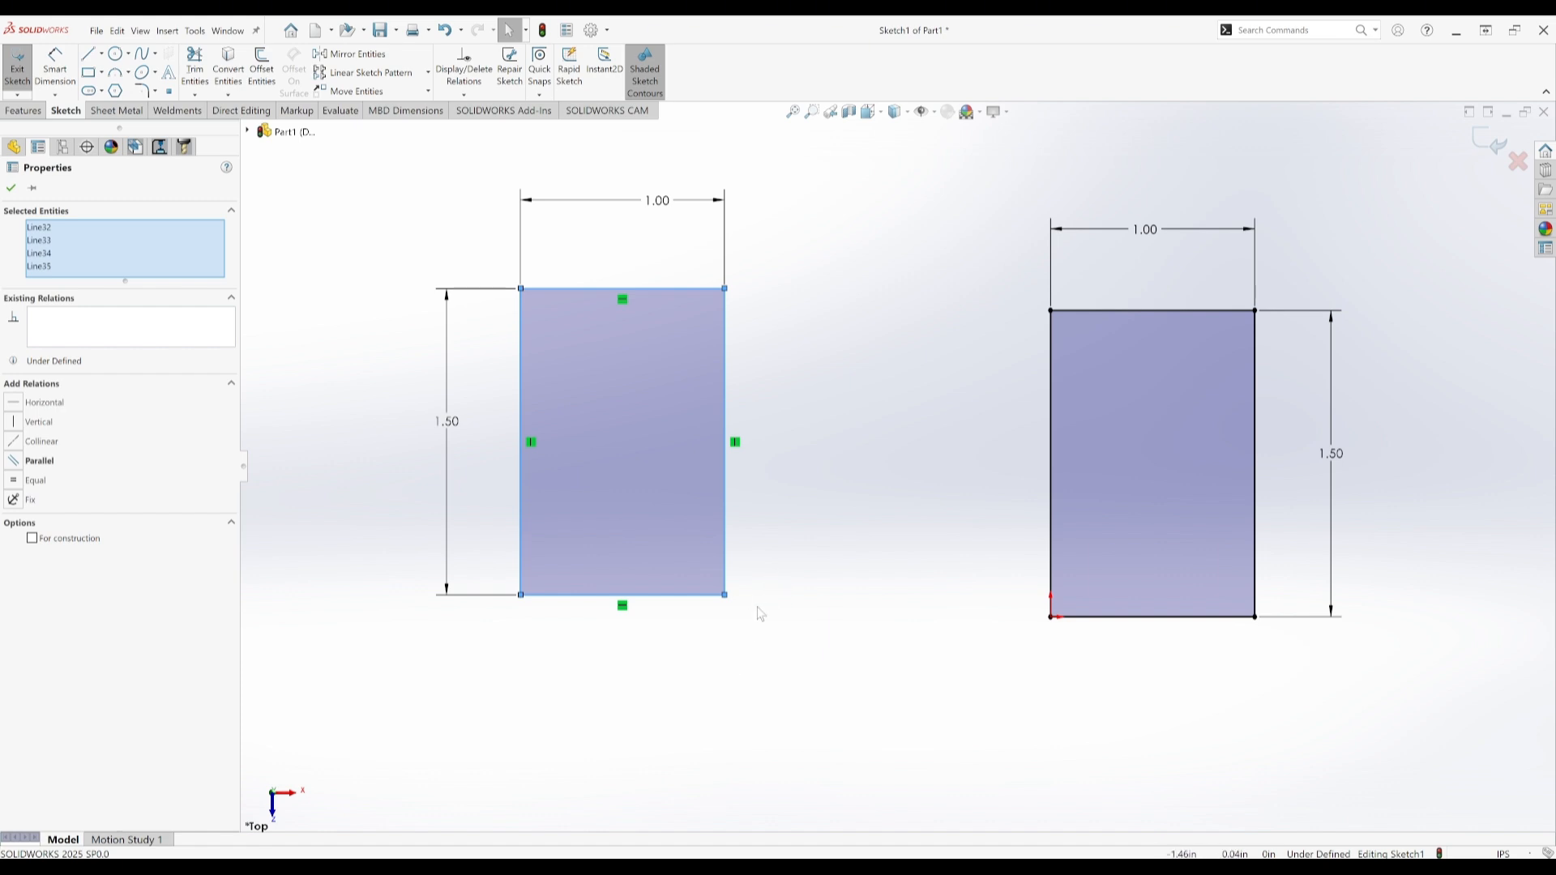
mouse_move(679, 468)
left_mouse_down()
mouse_move(719, 525)
mouse_move(694, 478)
left_mouse_up()
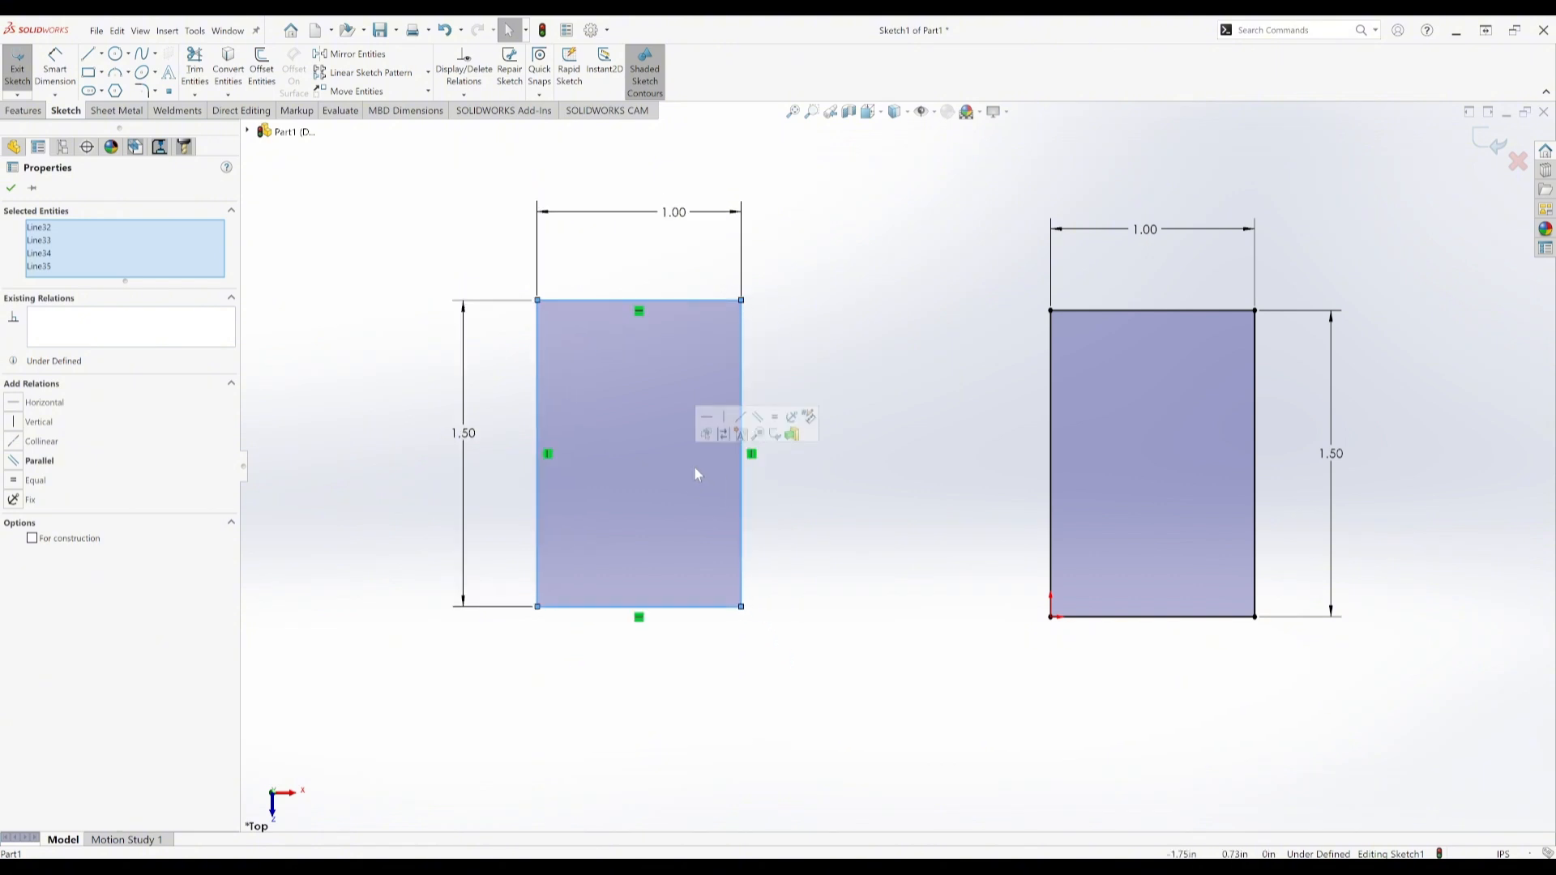
left_click(775, 650)
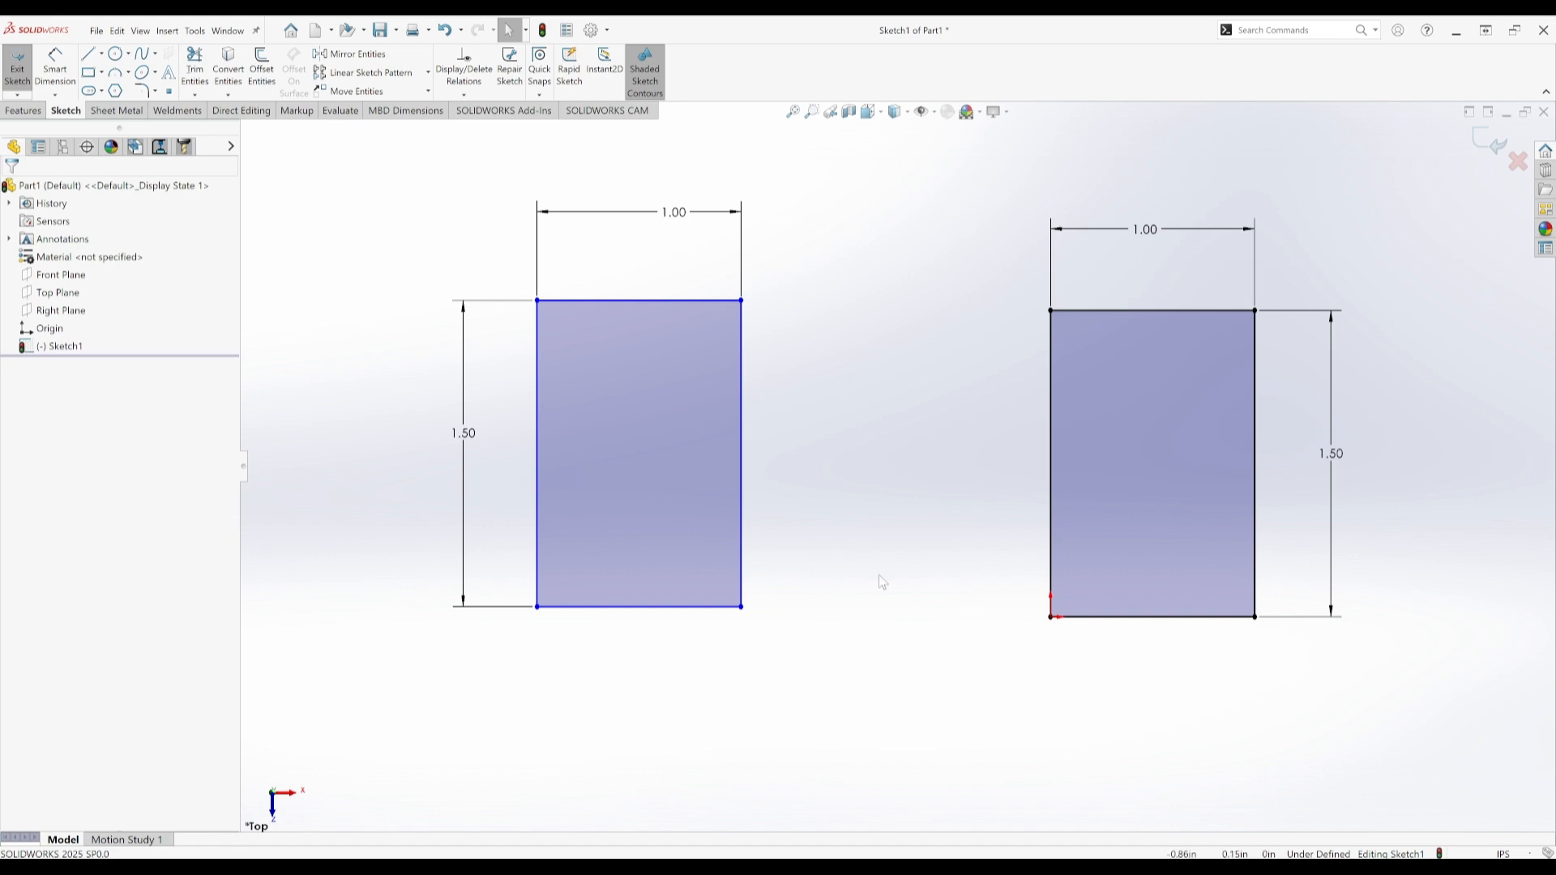
- Dimension the horizontal distance from the left-hand rectangle's right line to the origin and set it to 2 in
right_click_drag(879, 582, 884, 369)
left_click(742, 429)
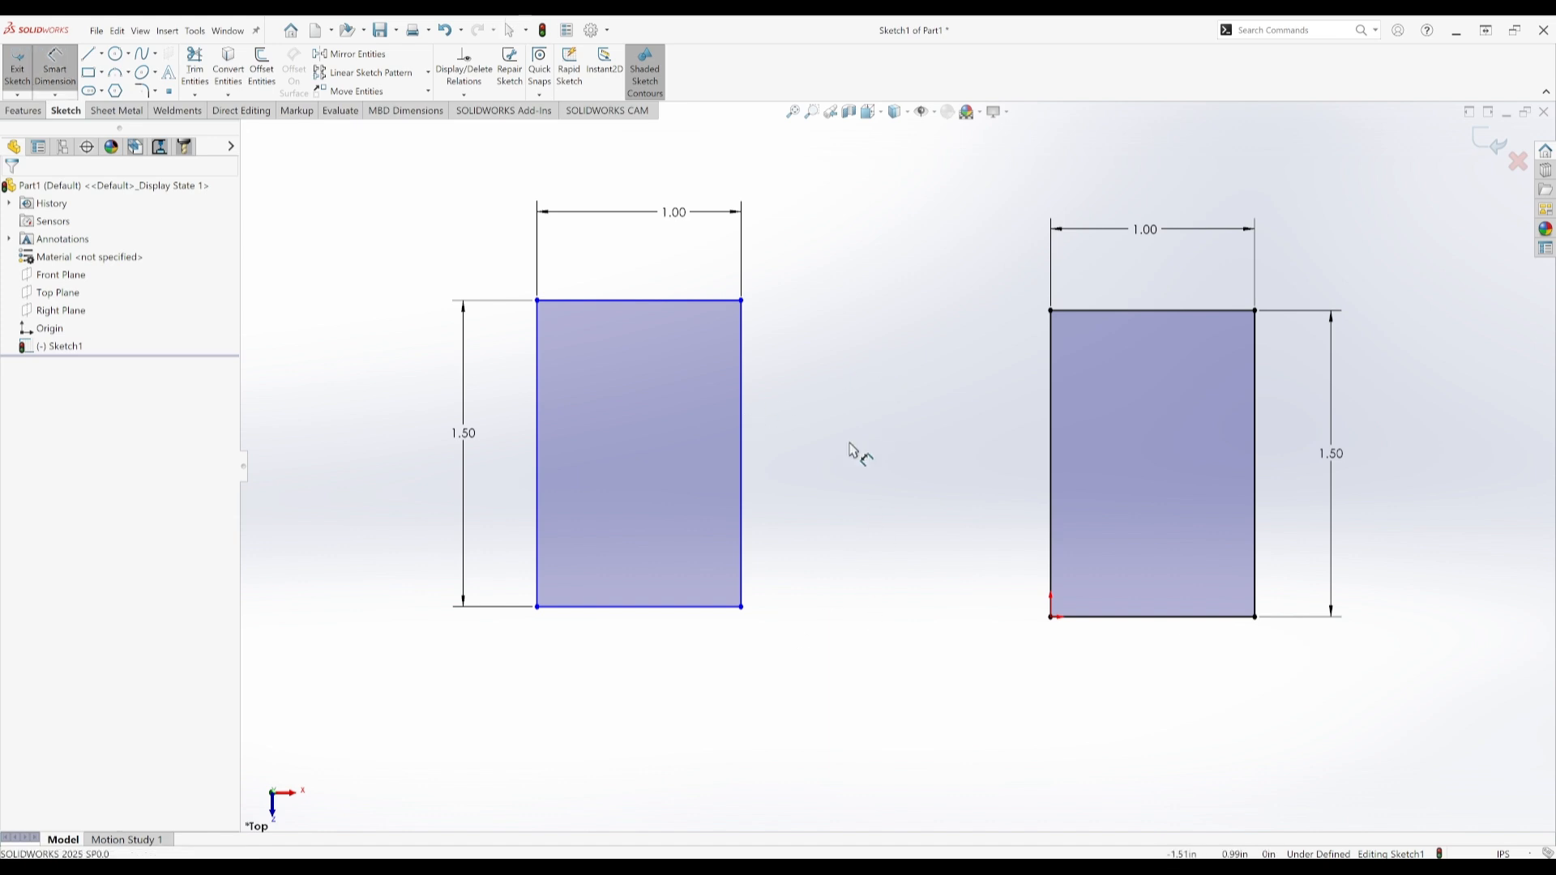
left_click(1050, 618)
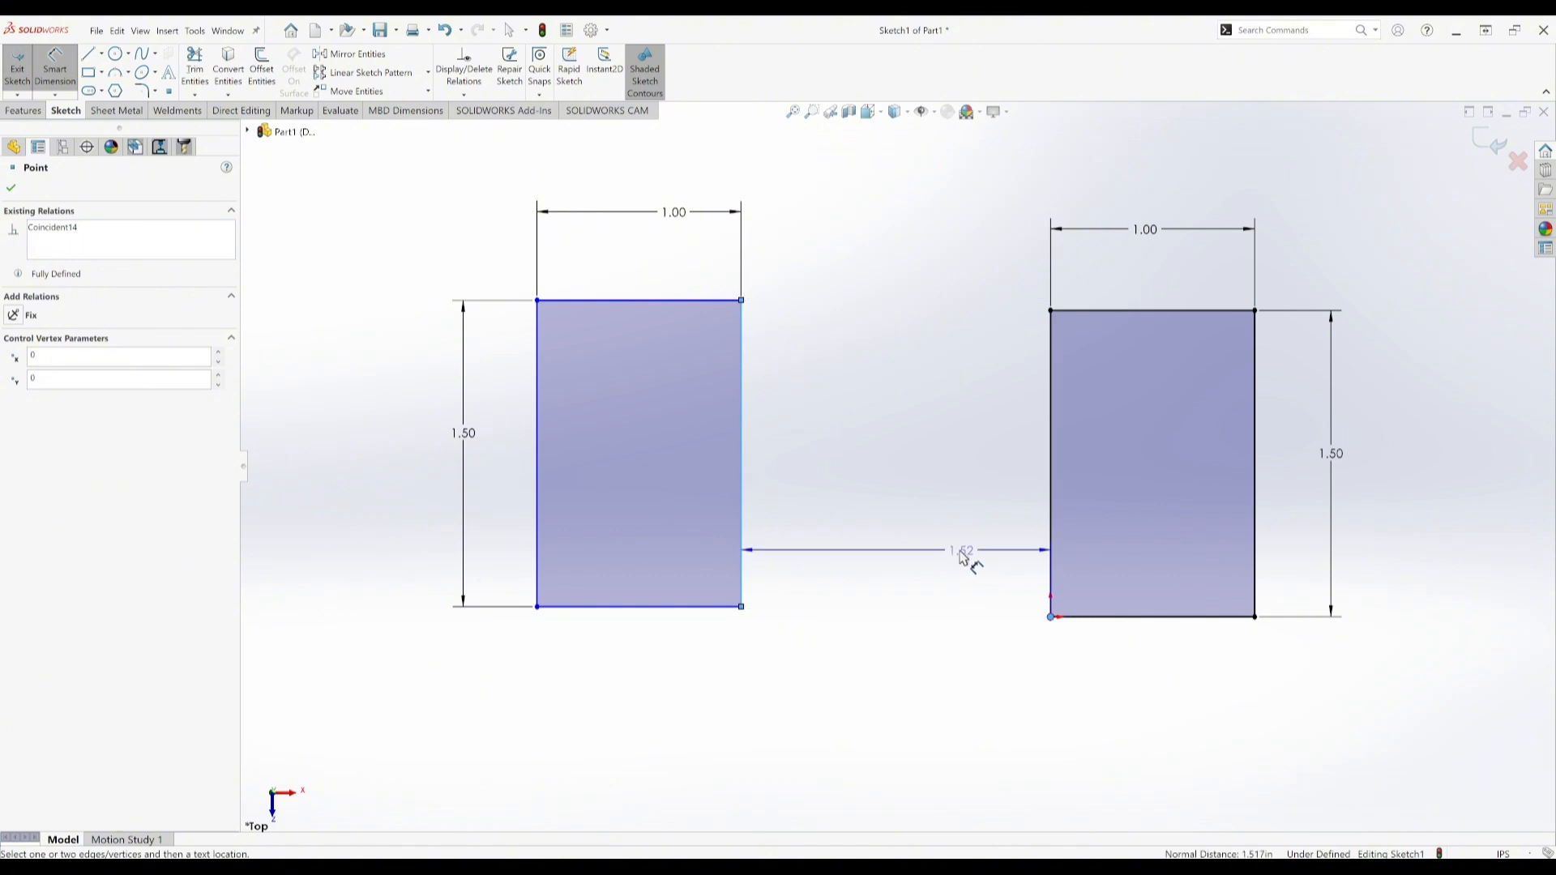
left_click(963, 557)
type("2")
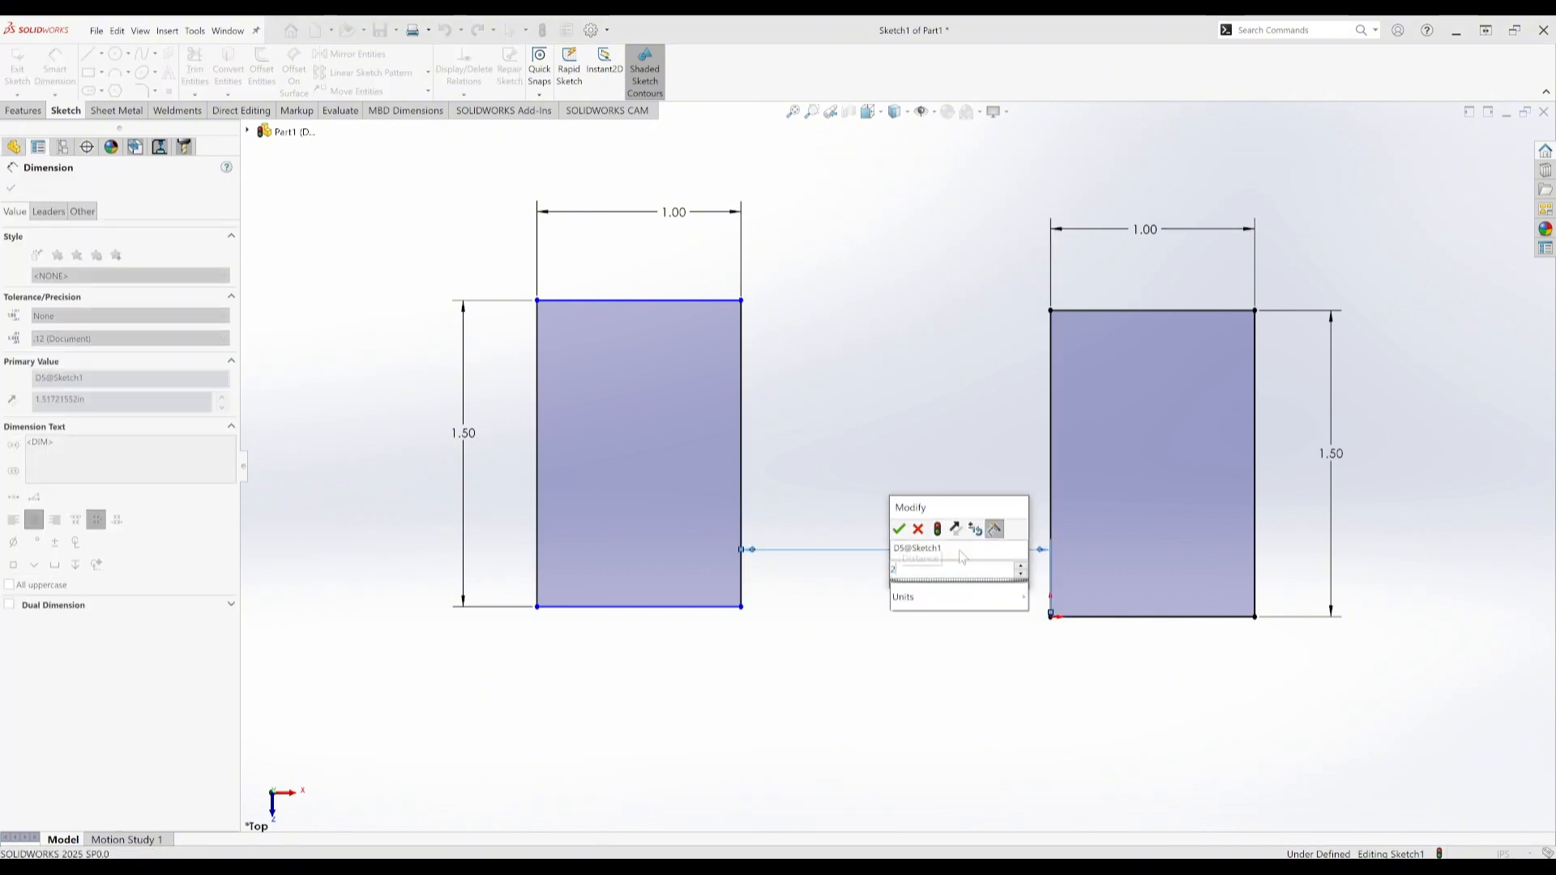
key("Escape")
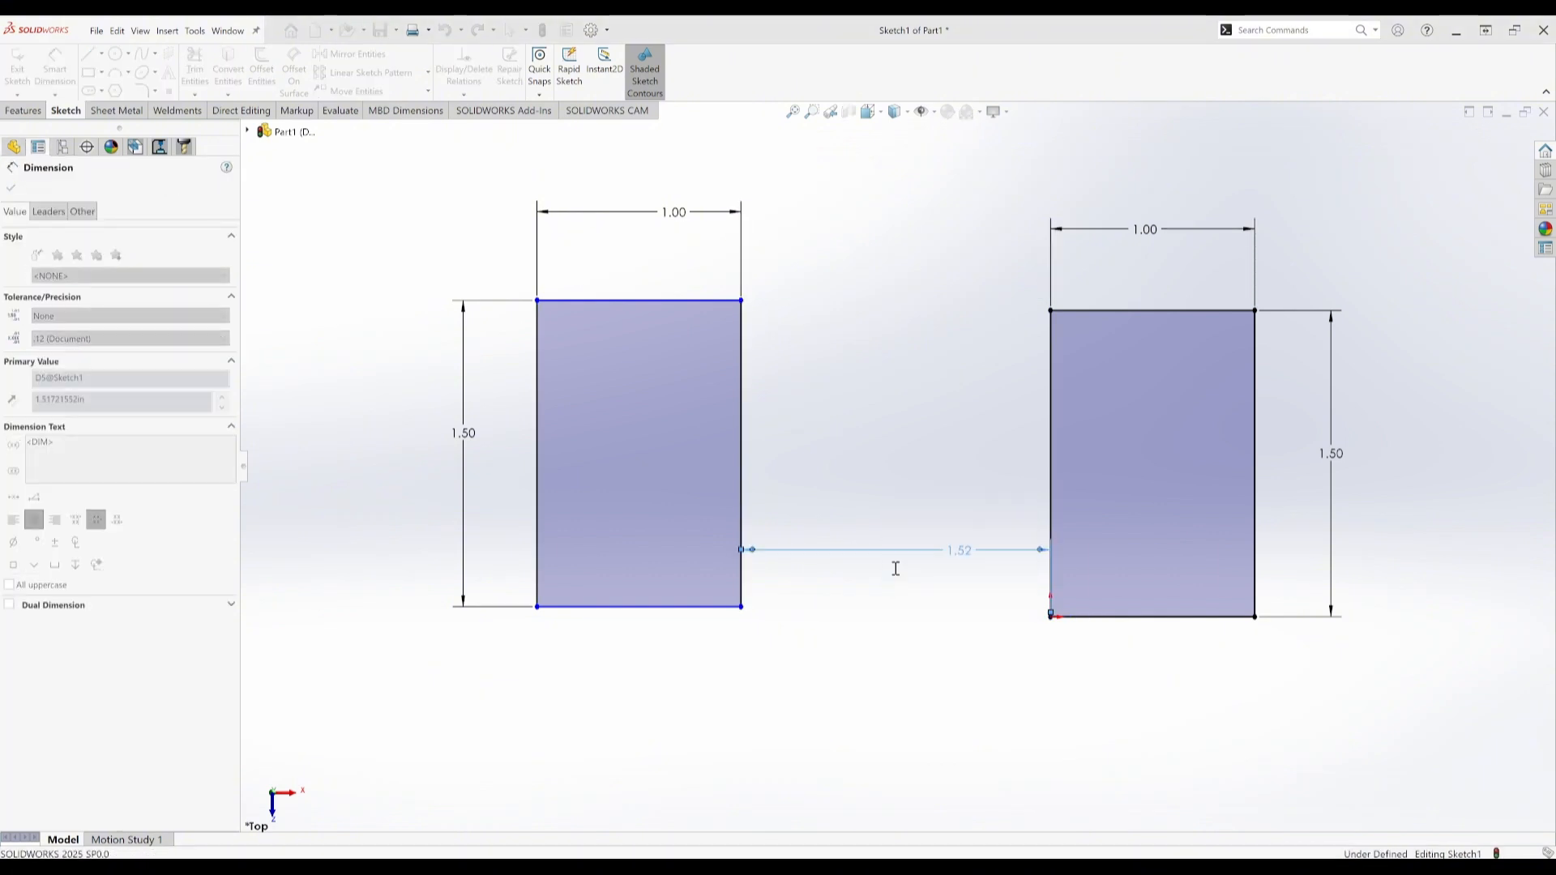
- Dimension the vertical distance from the left-hand rectangle's bottom line to the origin and set it to 1 in
left_click(614, 607)
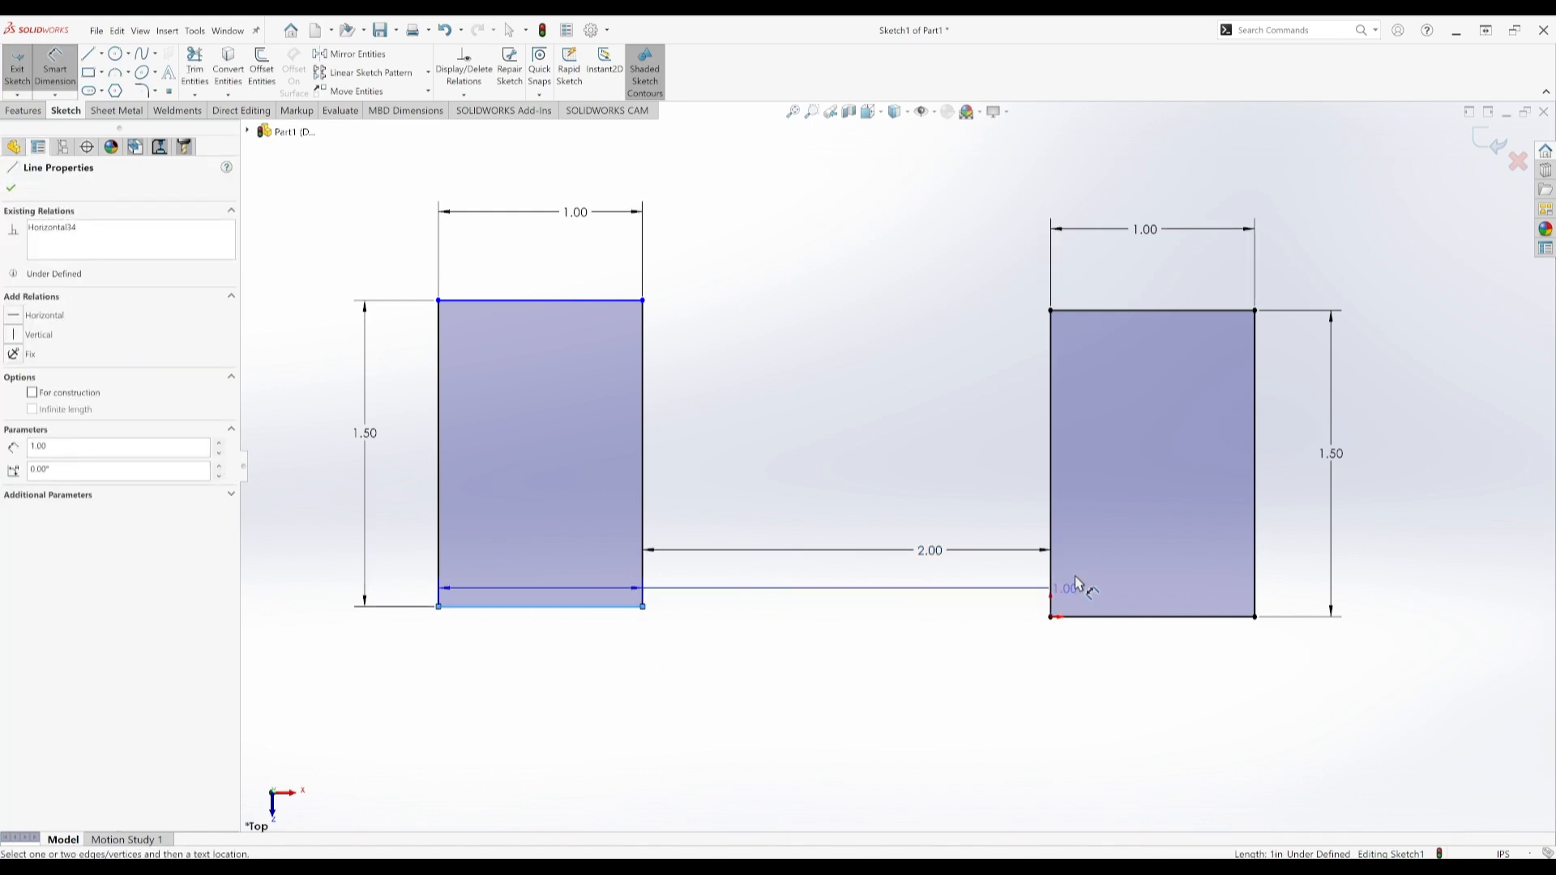
left_click(1051, 618)
left_click(909, 636)
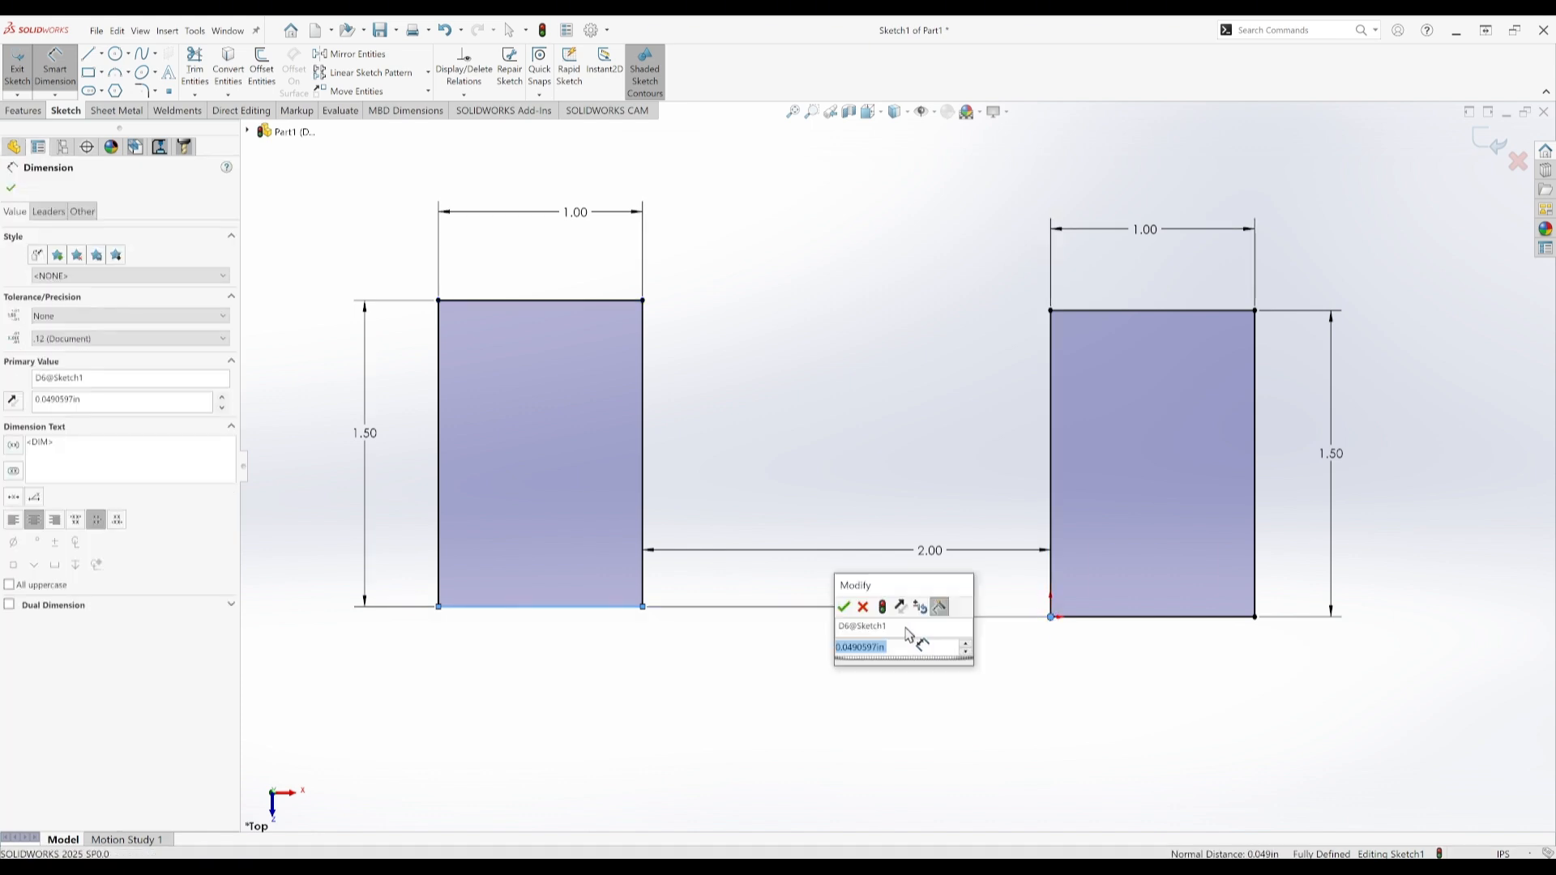
type("1")
key("Return")
scroll(940, 507, "up", 3)
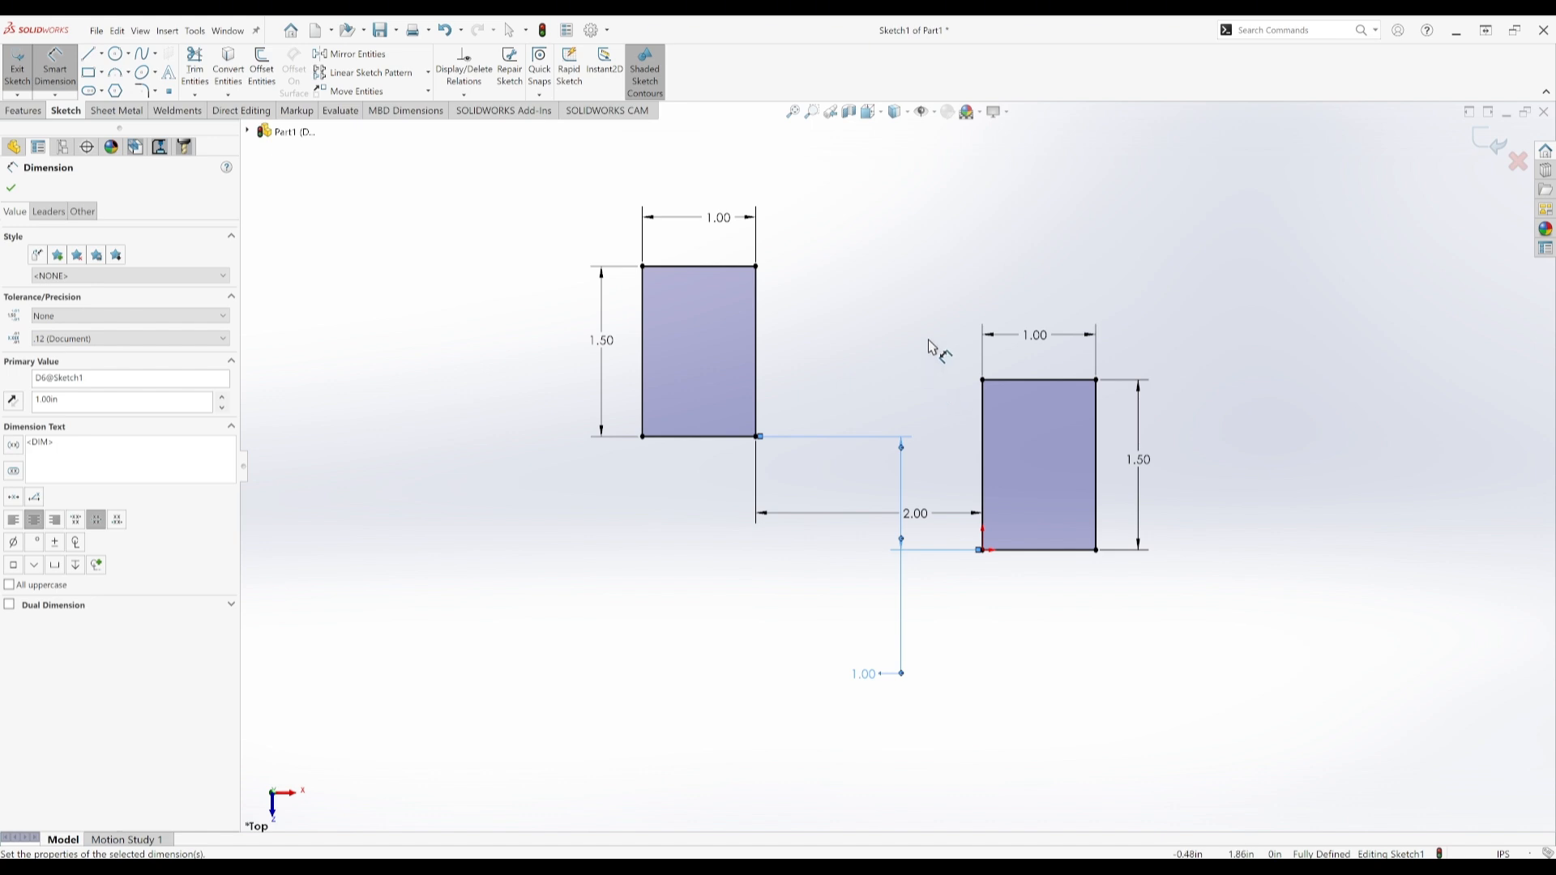
key("Escape")
key("Escape")
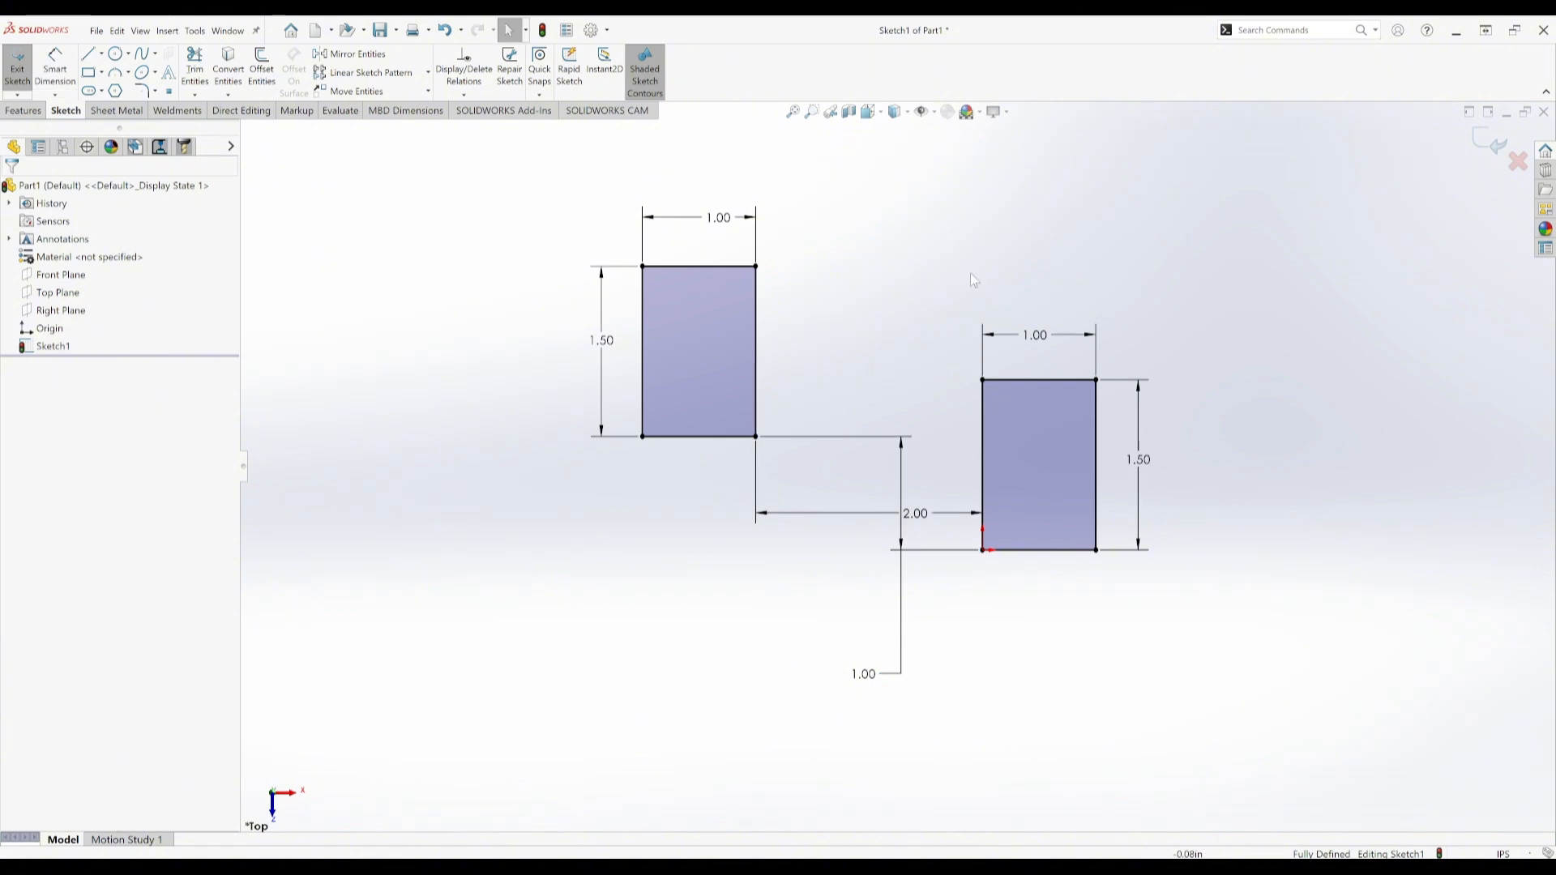
- Delete both rectangles with all their dimensions and sketch a circle about 2.10 in in diameter centred on the origin
left_click_drag(511, 187, 1266, 726)
key("Delete")
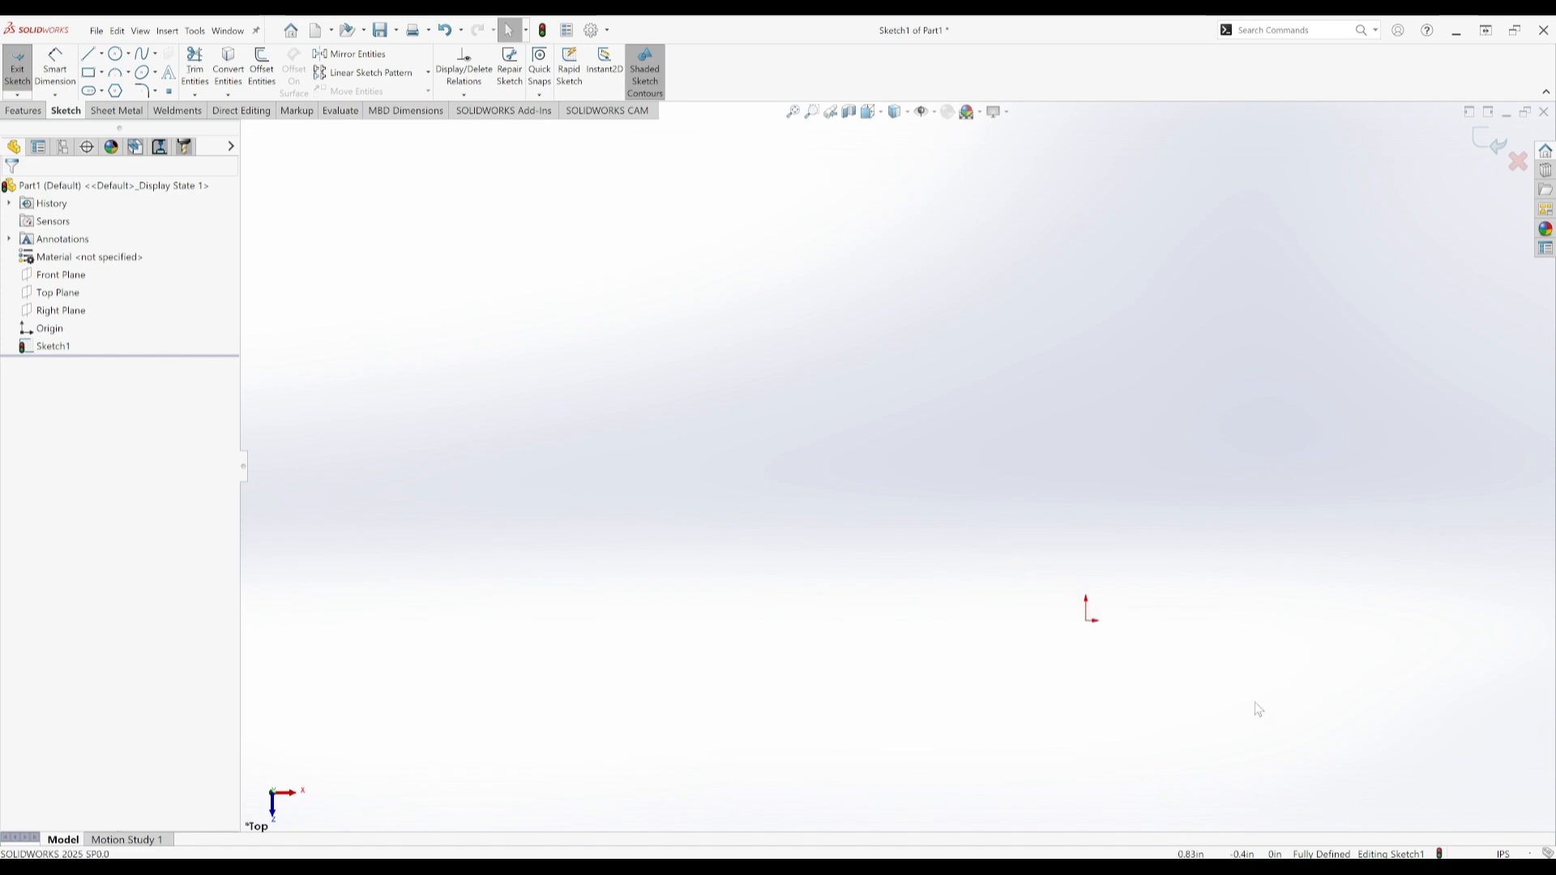
right_click_drag(1092, 408, 1233, 407)
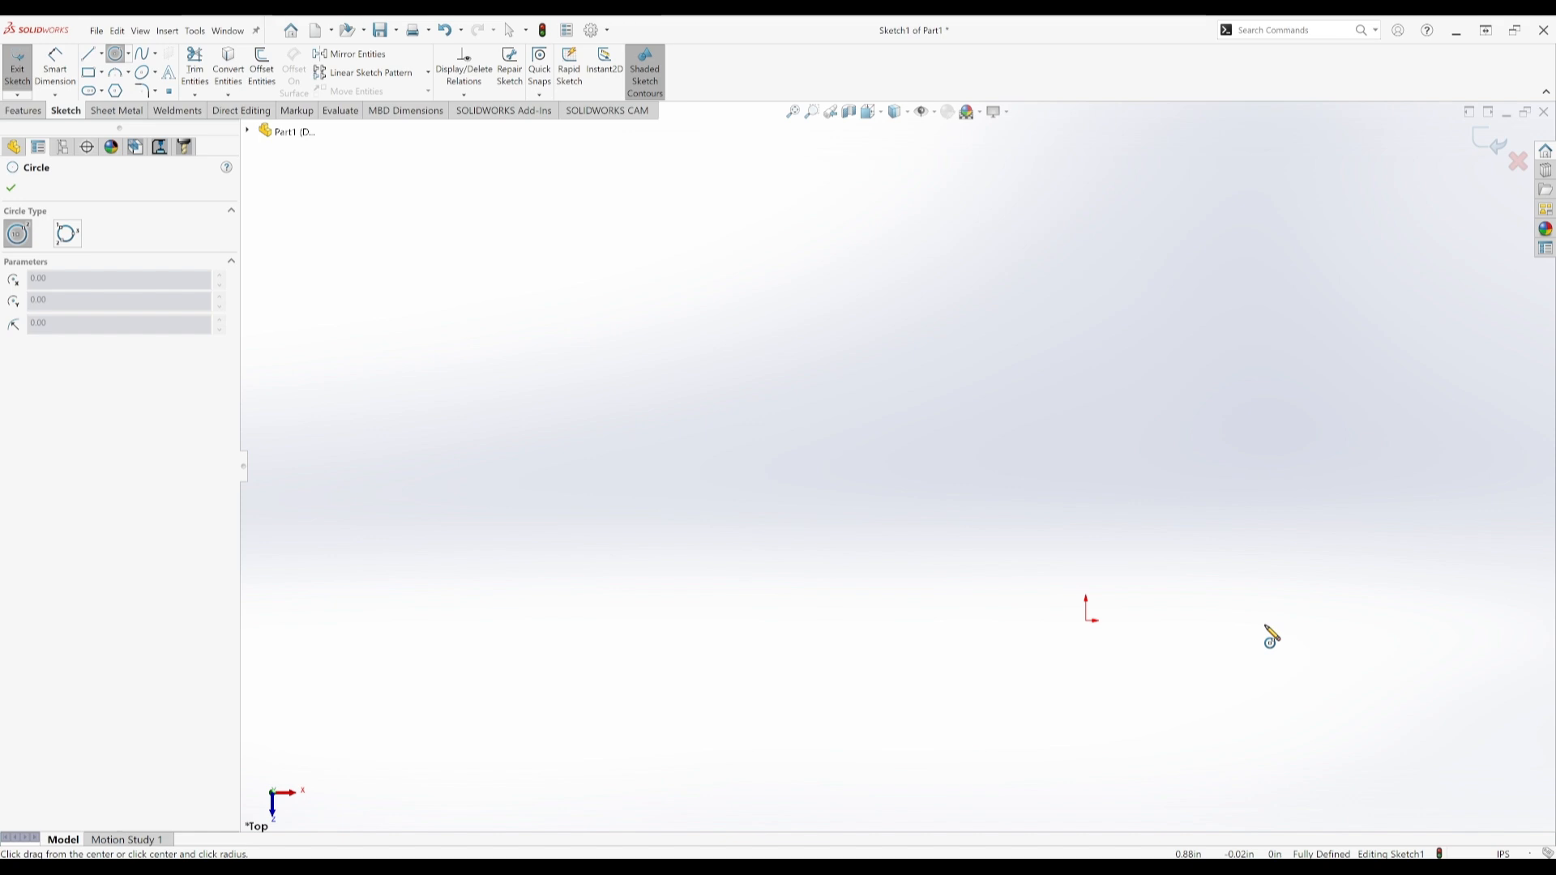
left_click_drag(1087, 621, 1203, 441)
right_click_drag(697, 246, 688, 491)
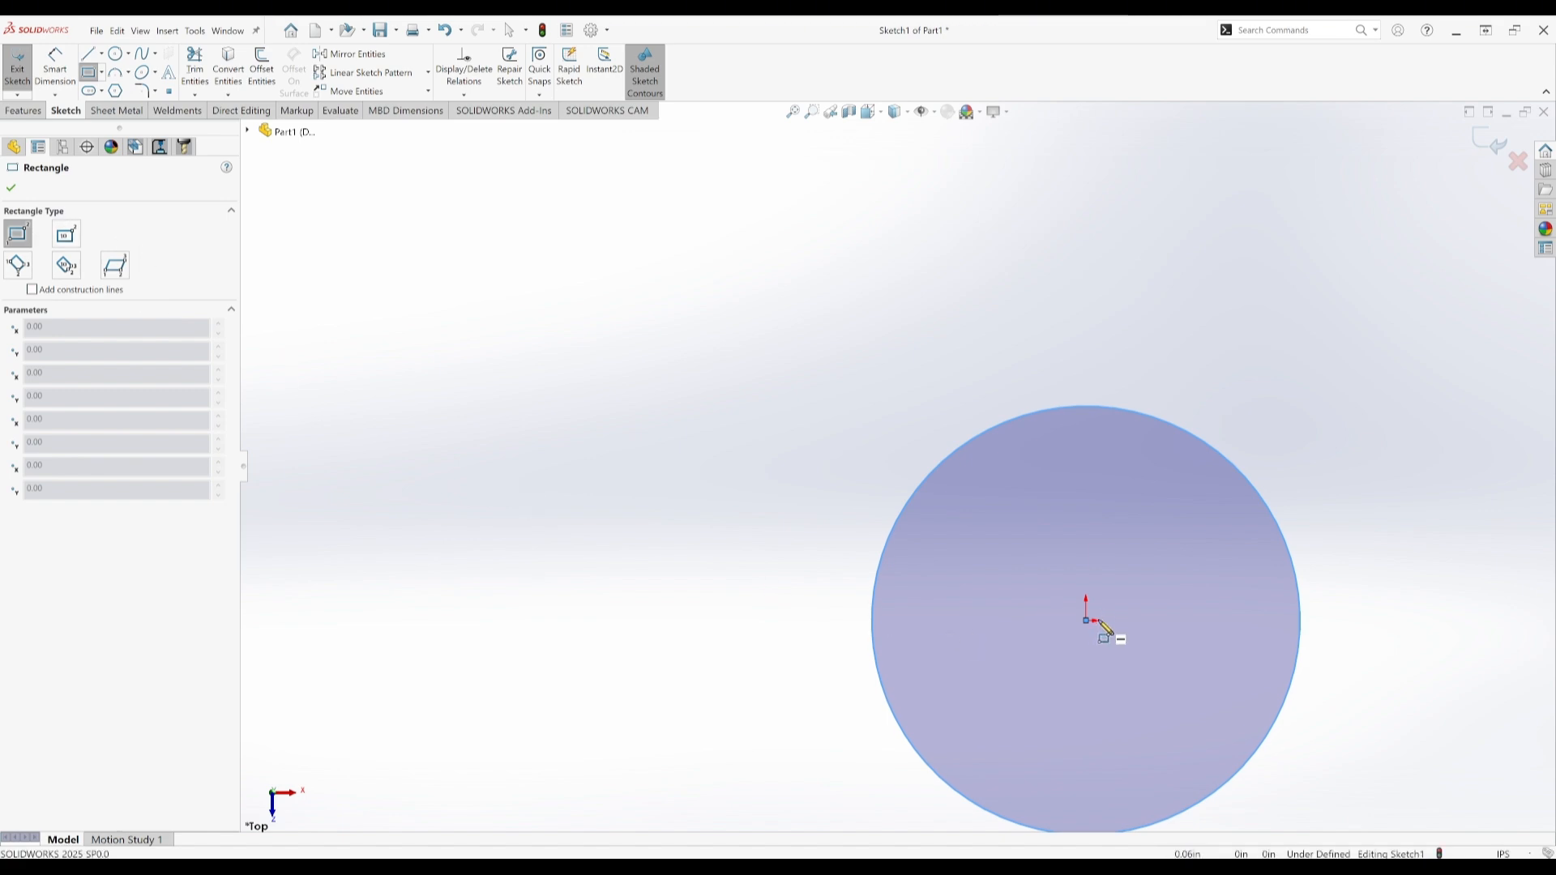
left_click_drag(1086, 621, 1183, 536)
key("Escape")
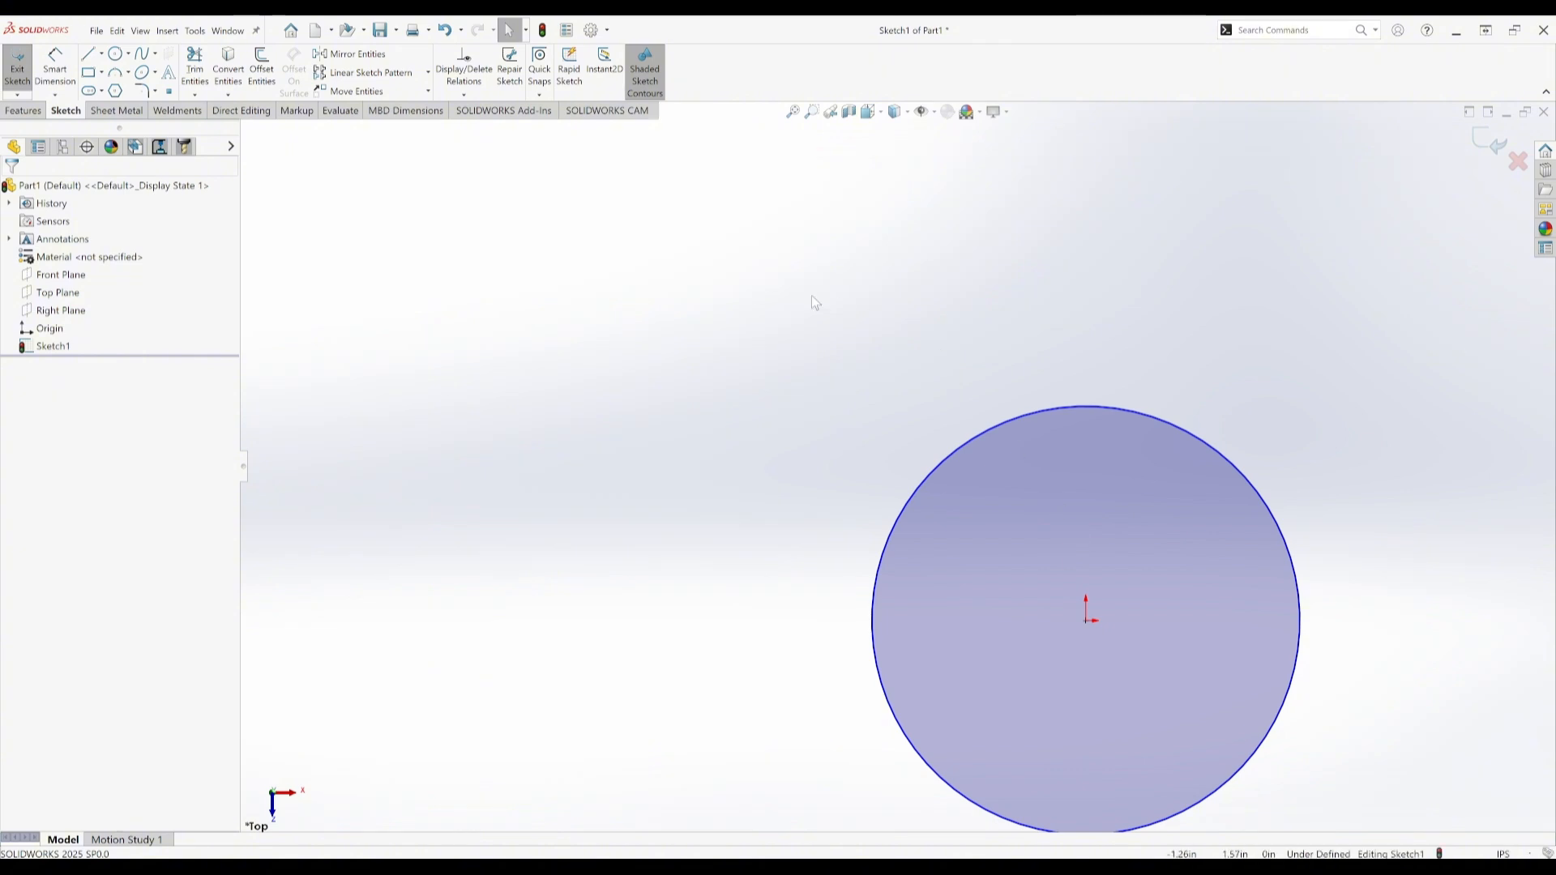
- Sketch a corner rectangle about 0.42 in wide and 0.57 in high from the origin inside the circle, and delete it
right_click_drag(811, 295, 765, 436)
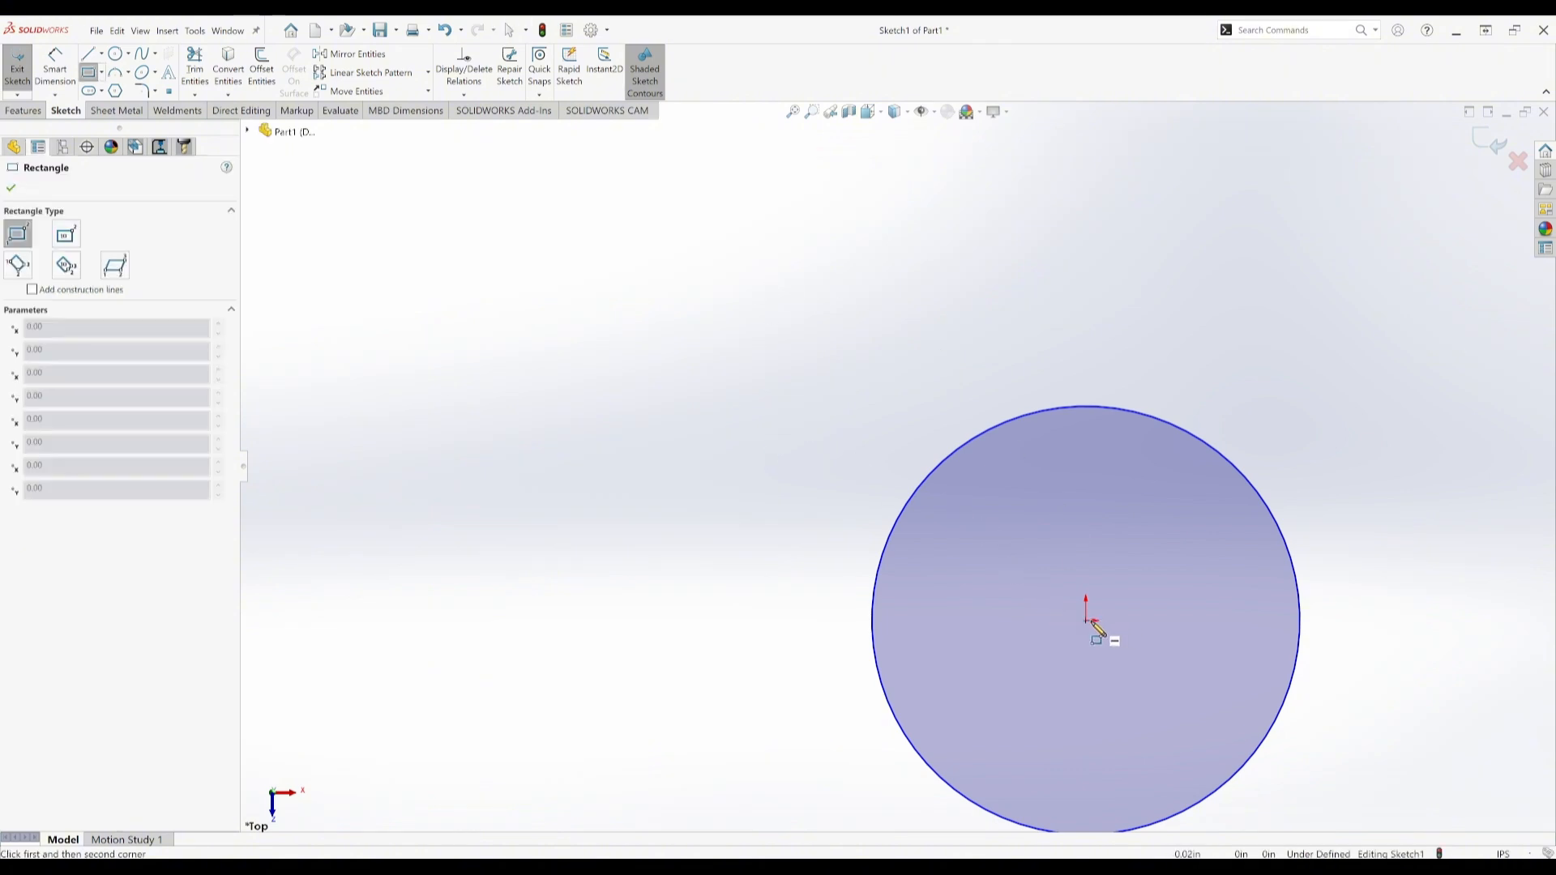
mouse_move(1087, 621)
left_mouse_down()
mouse_move(1125, 600)
mouse_move(1173, 505)
left_mouse_up()
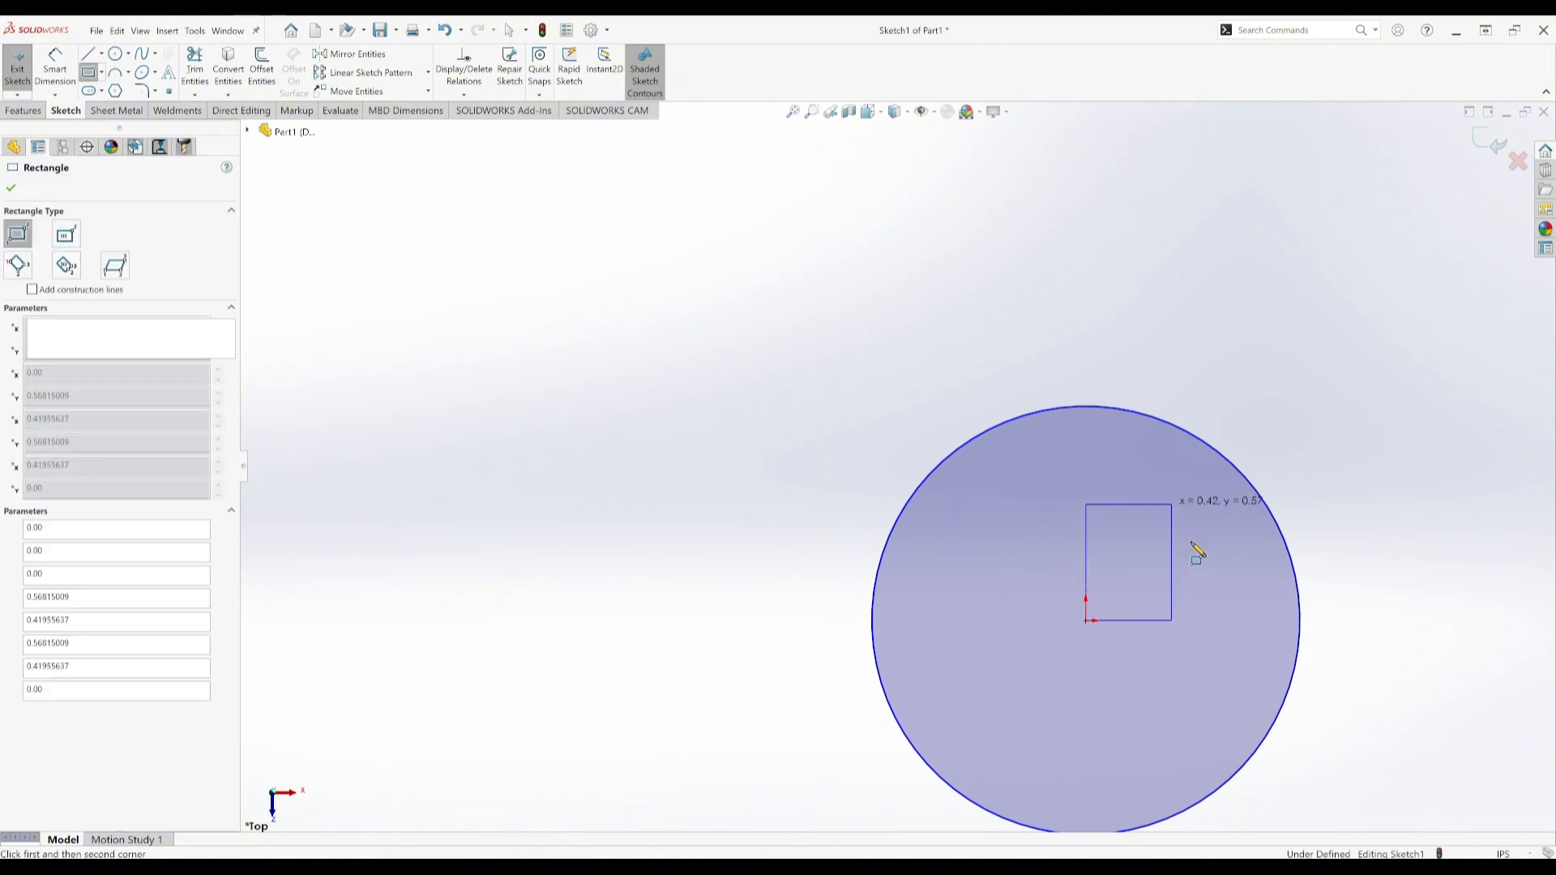
middle_click_drag(1191, 559, 1004, 433, "ctrl")
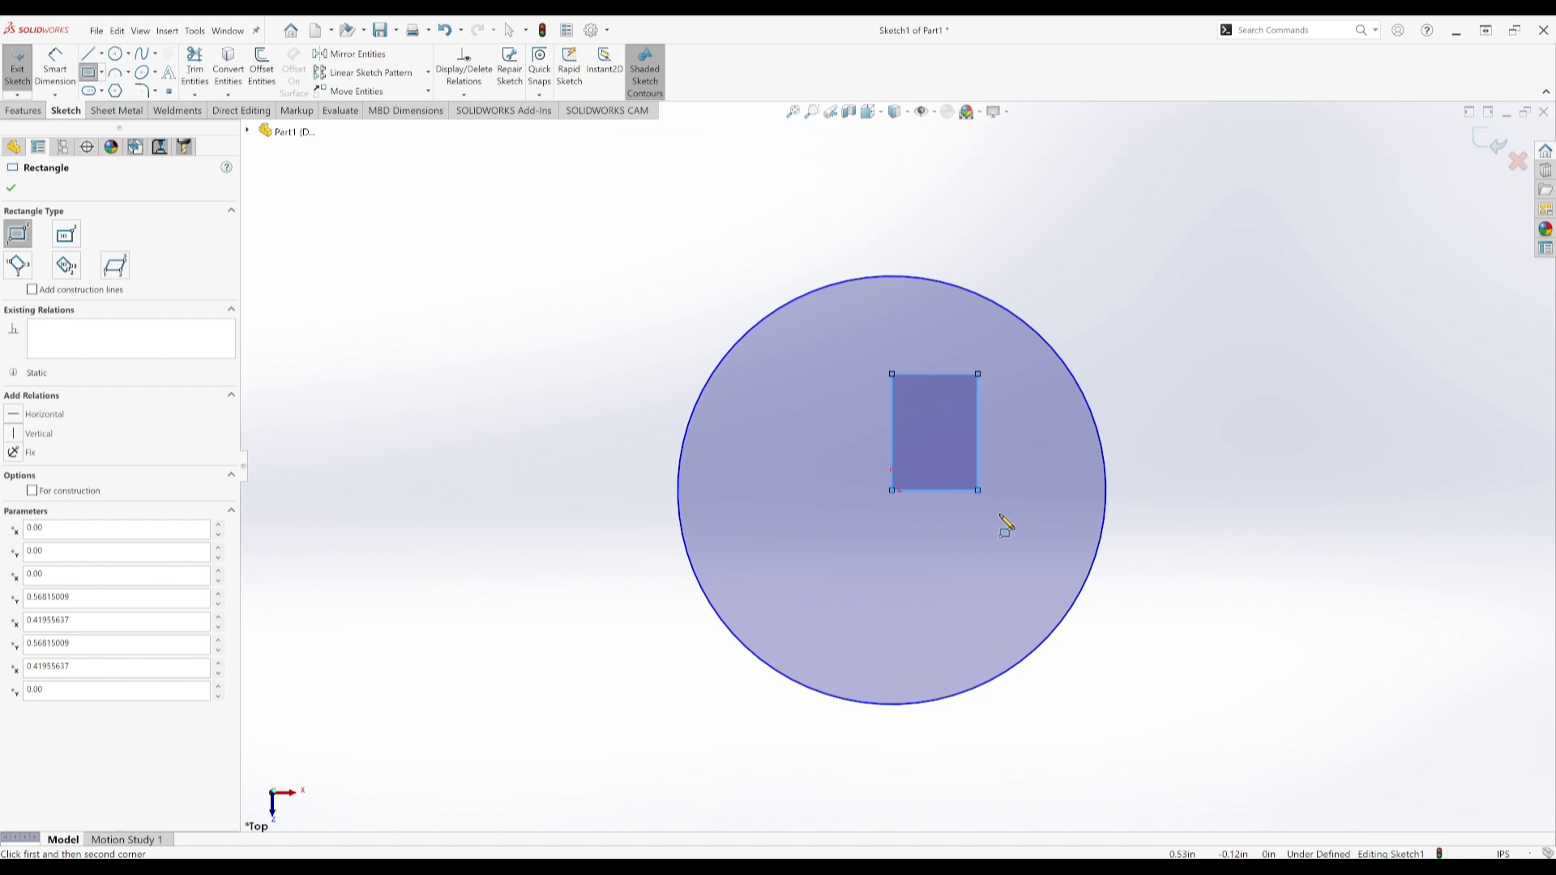
key("Escape")
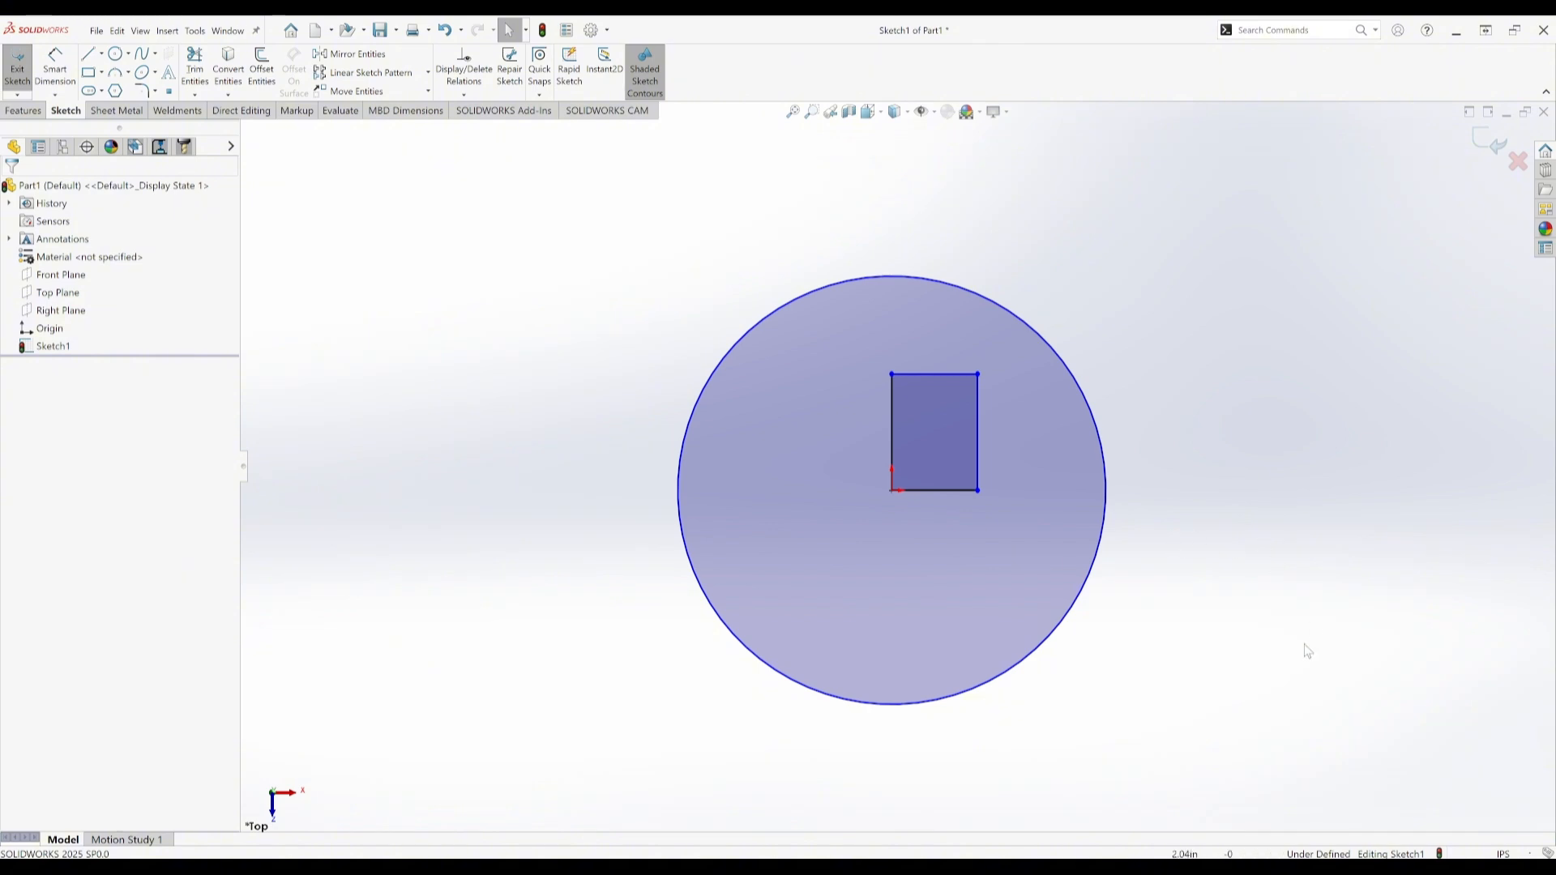
left_click(955, 437)
key("Delete")
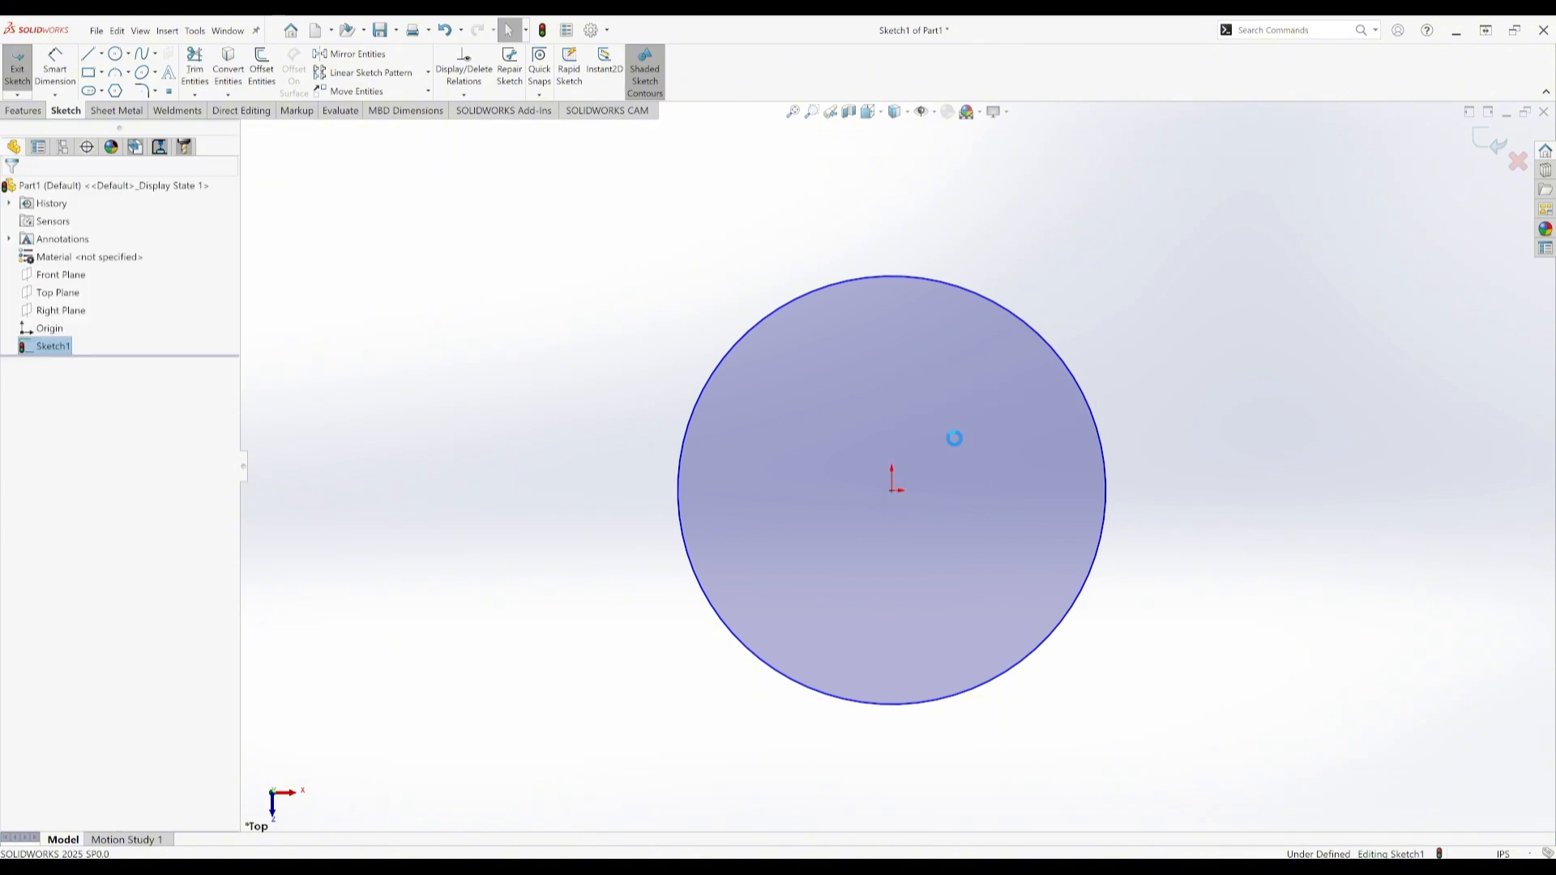
- Dimension the circle's diameter as 2 in and select the circle
right_click_drag(1212, 469, 1111, 310)
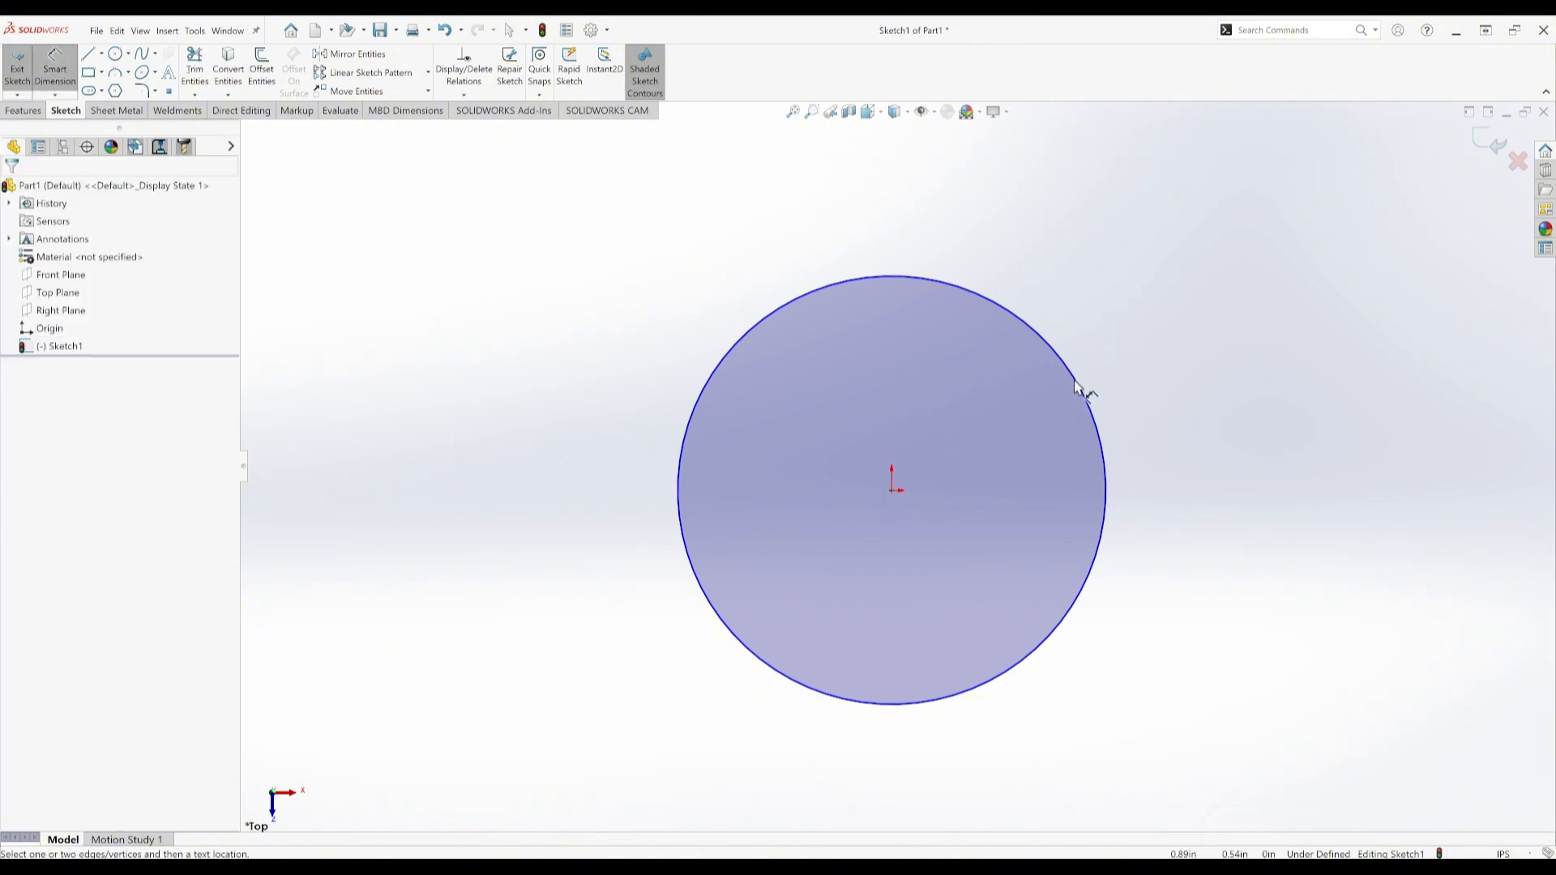
left_click(1078, 380)
left_click(1156, 289)
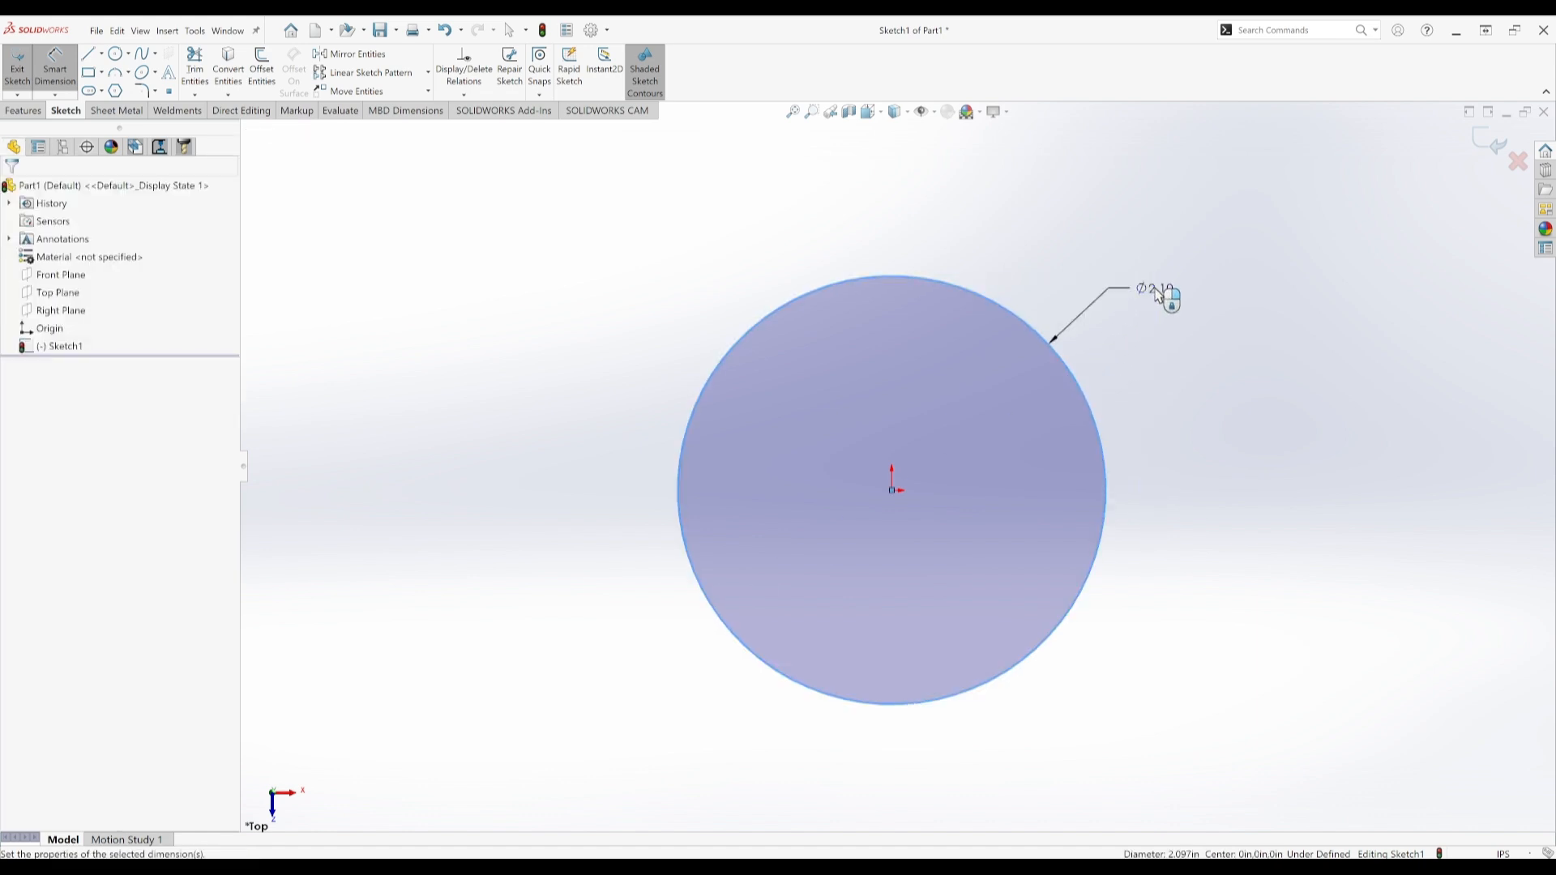
type("2")
key("Return")
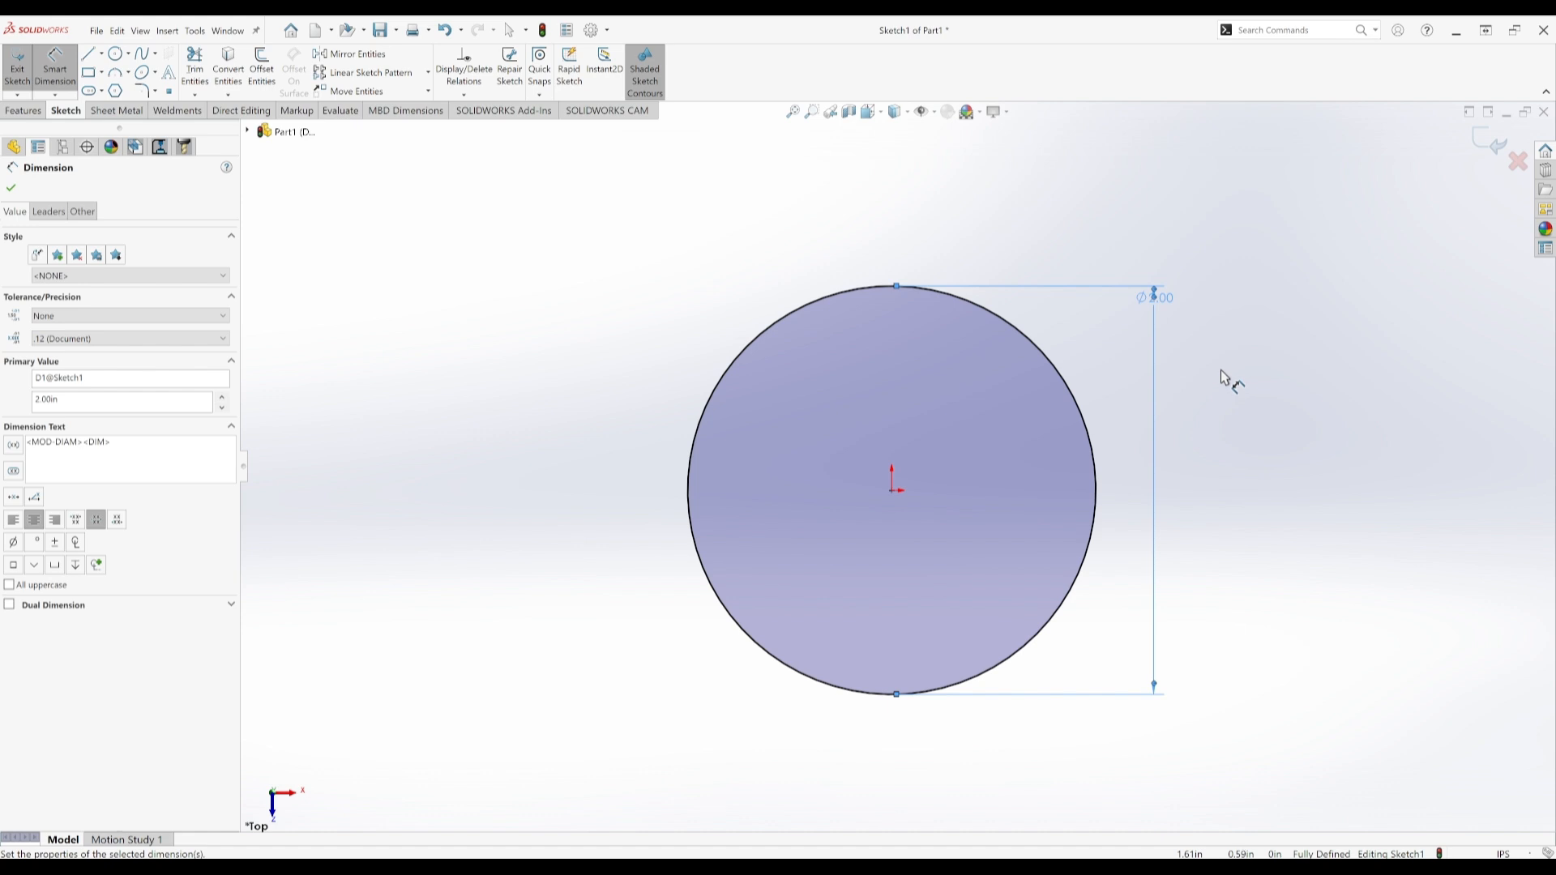
key("Escape")
left_click(1026, 404)
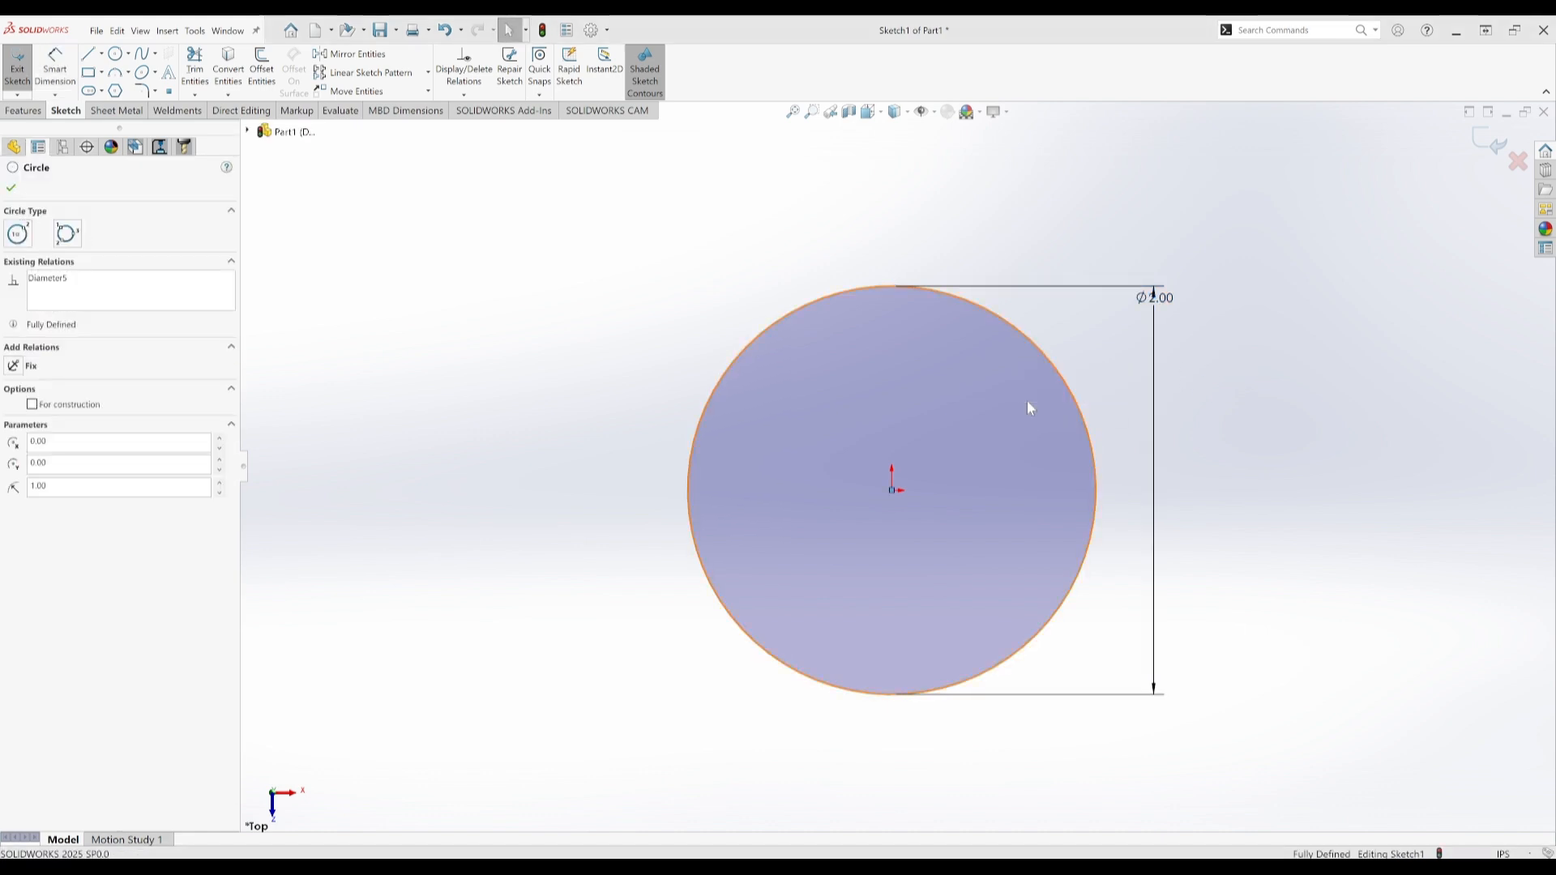
- Delete the circle and sketch a centre rectangle about 0.61 in wide and 1.61 in high centred on the origin
key("Delete")
right_click_drag(875, 302, 864, 348)
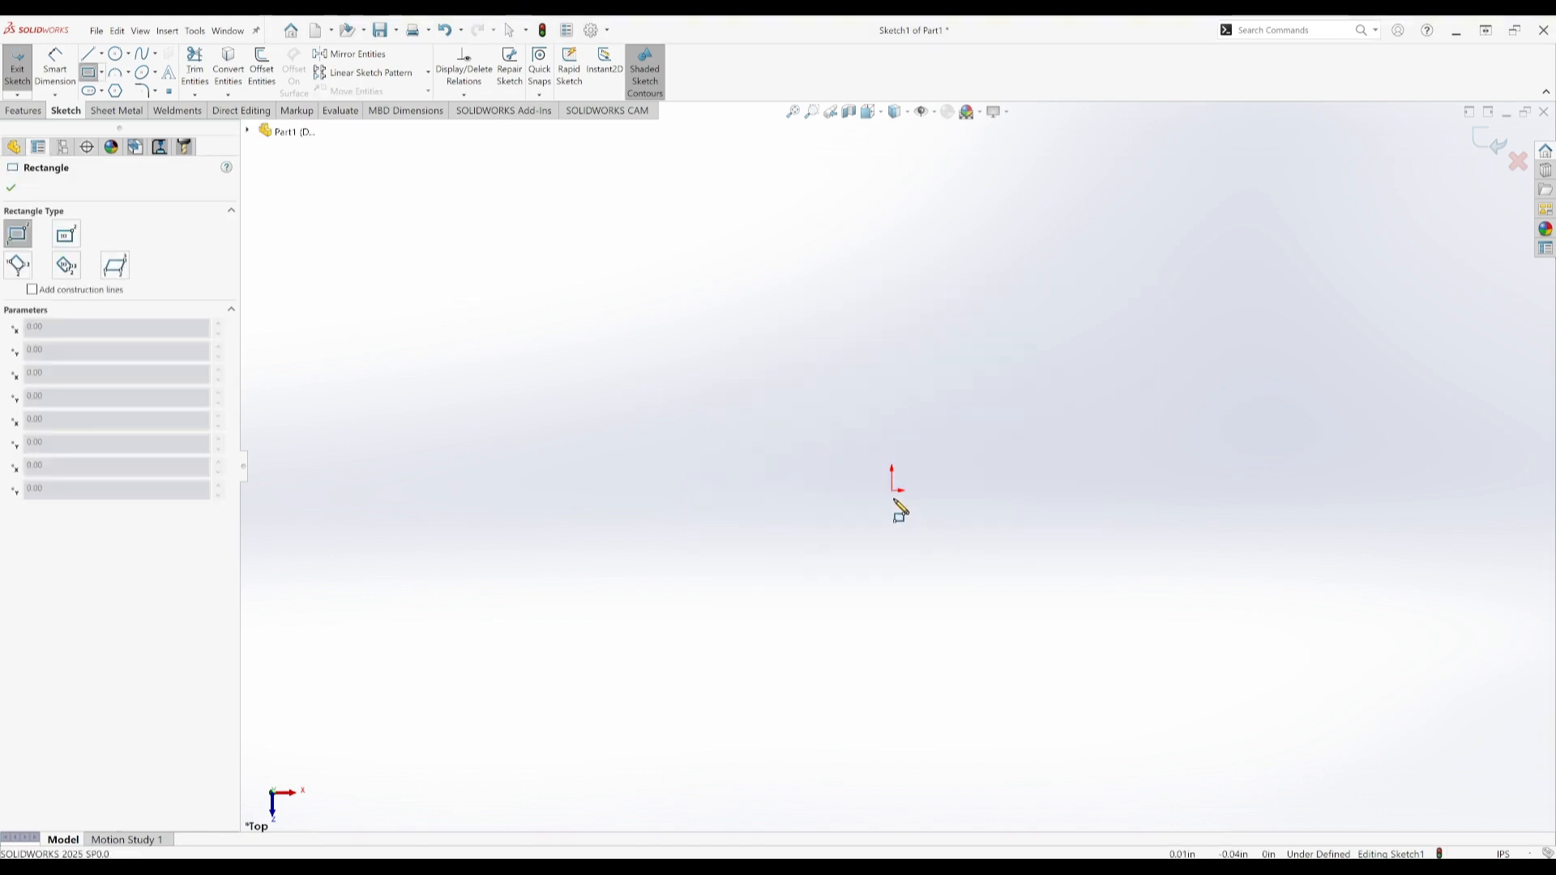
left_click(68, 237)
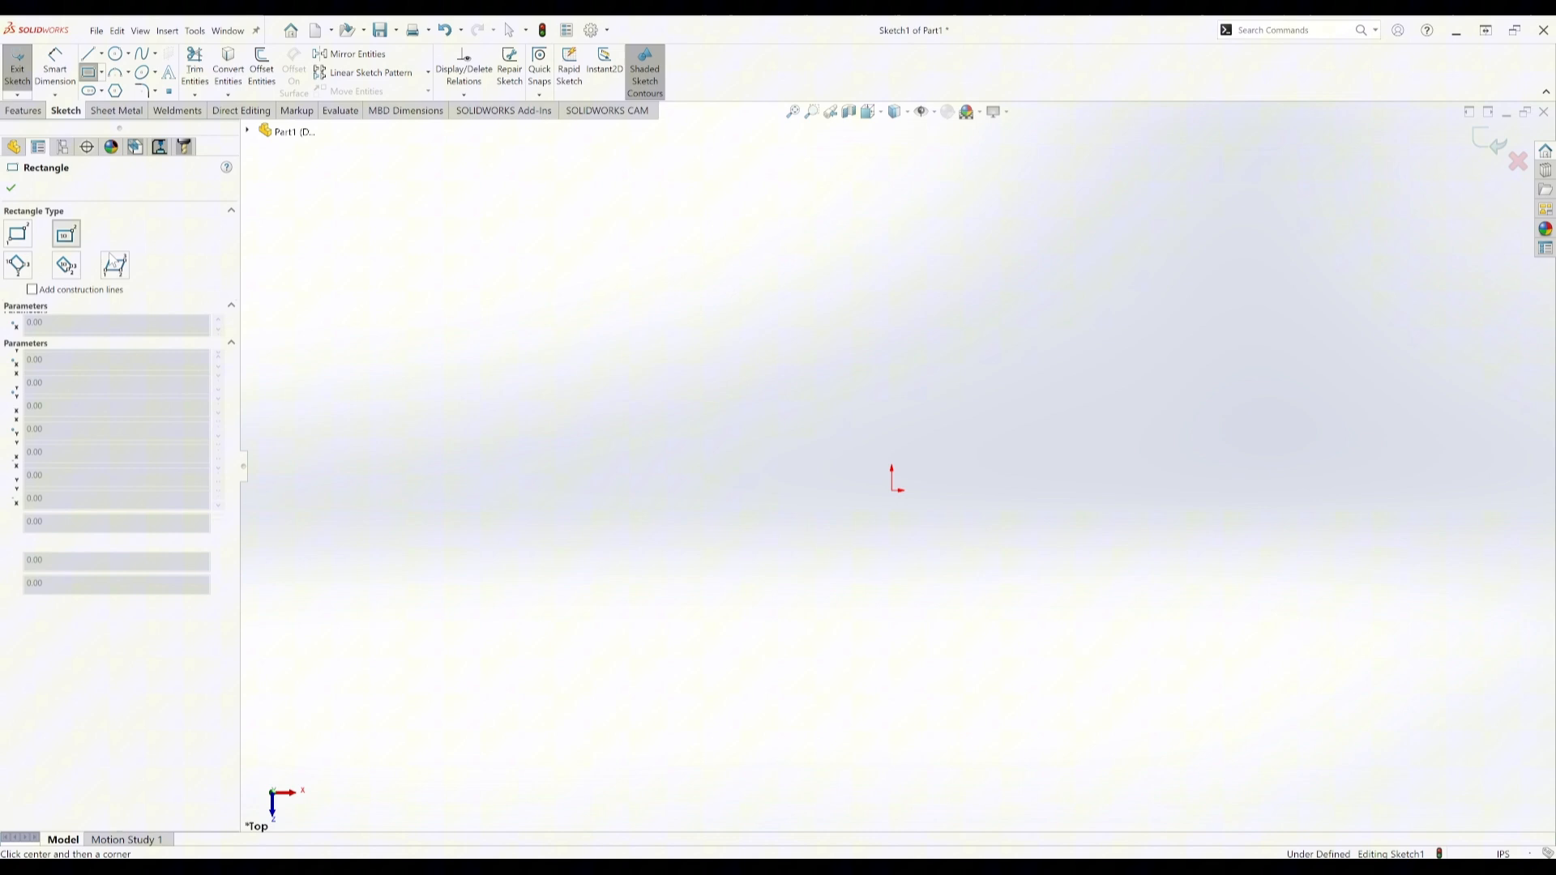
left_click(892, 490)
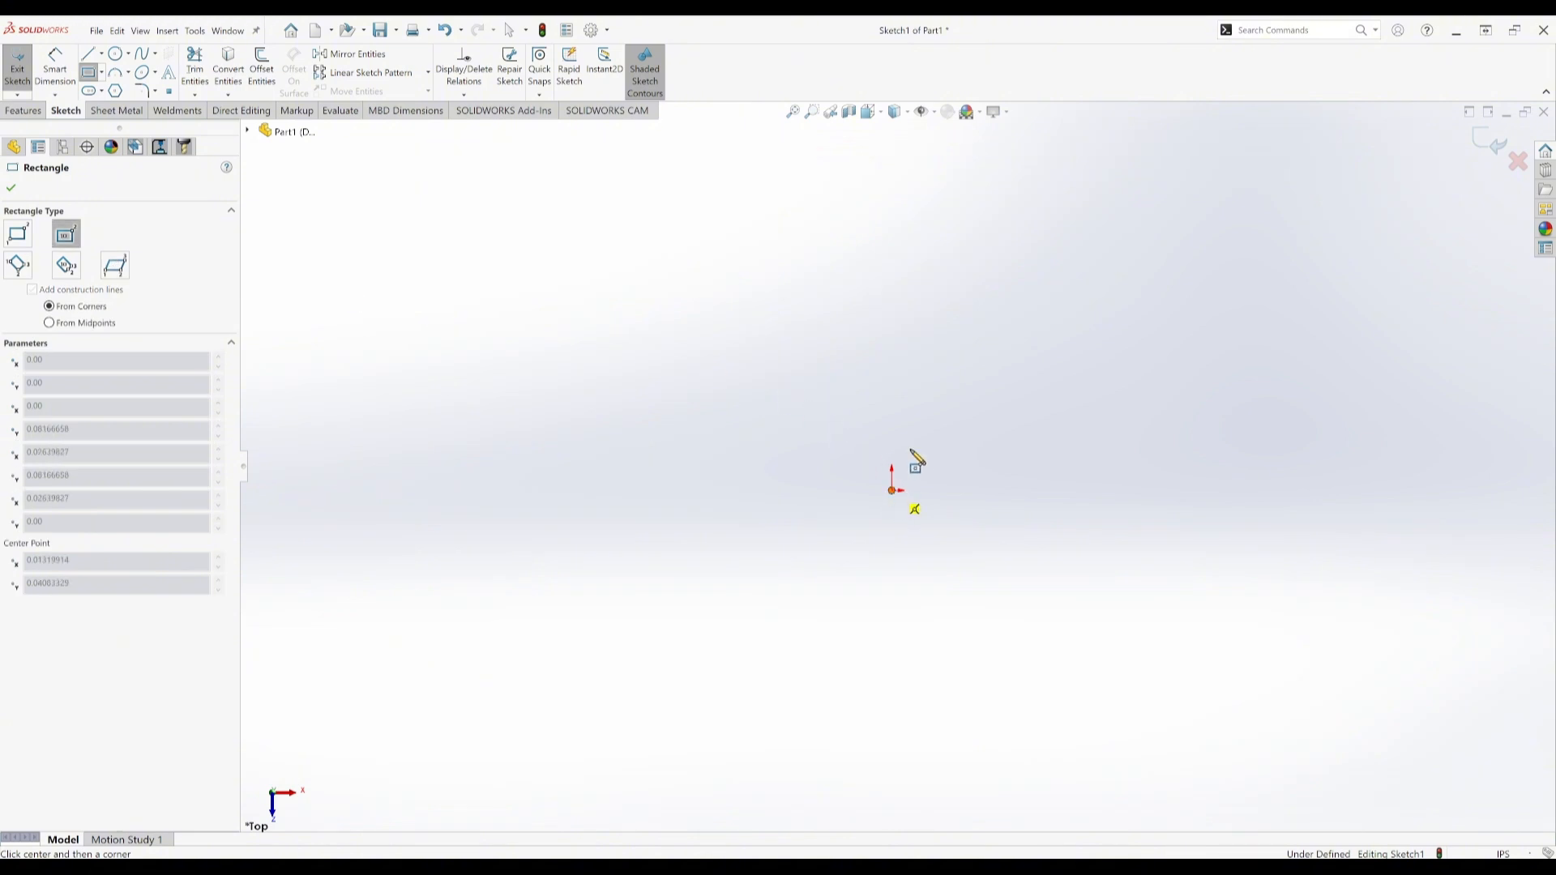
left_click(955, 326)
key("Escape")
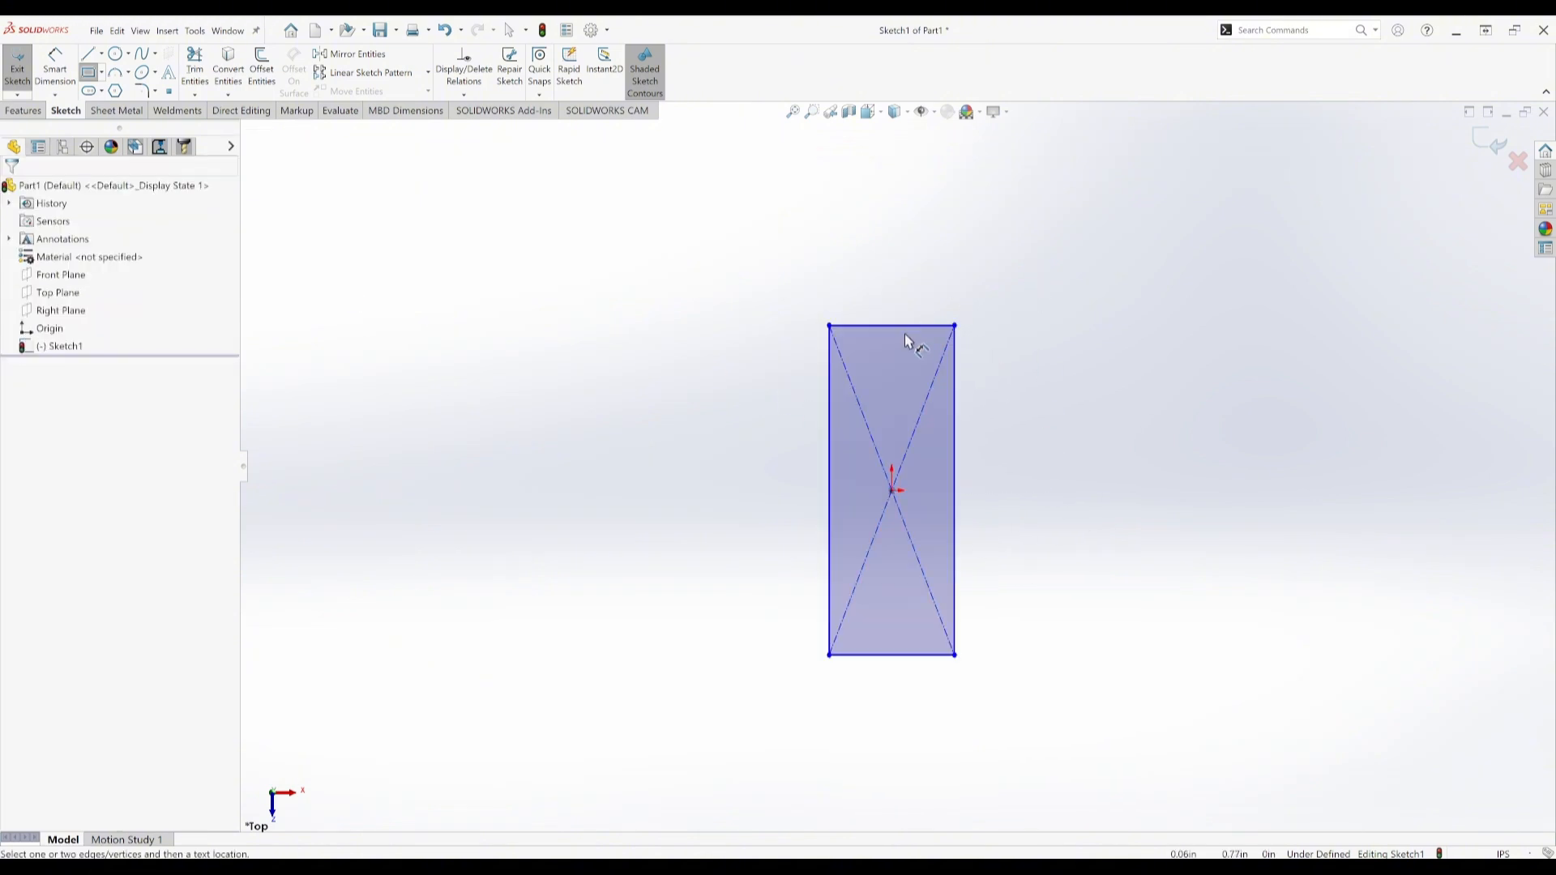
- Dimension the rectangle's width as 0.5 in and its height as 1.5 in
key("d")
left_click(904, 327)
left_click(912, 286)
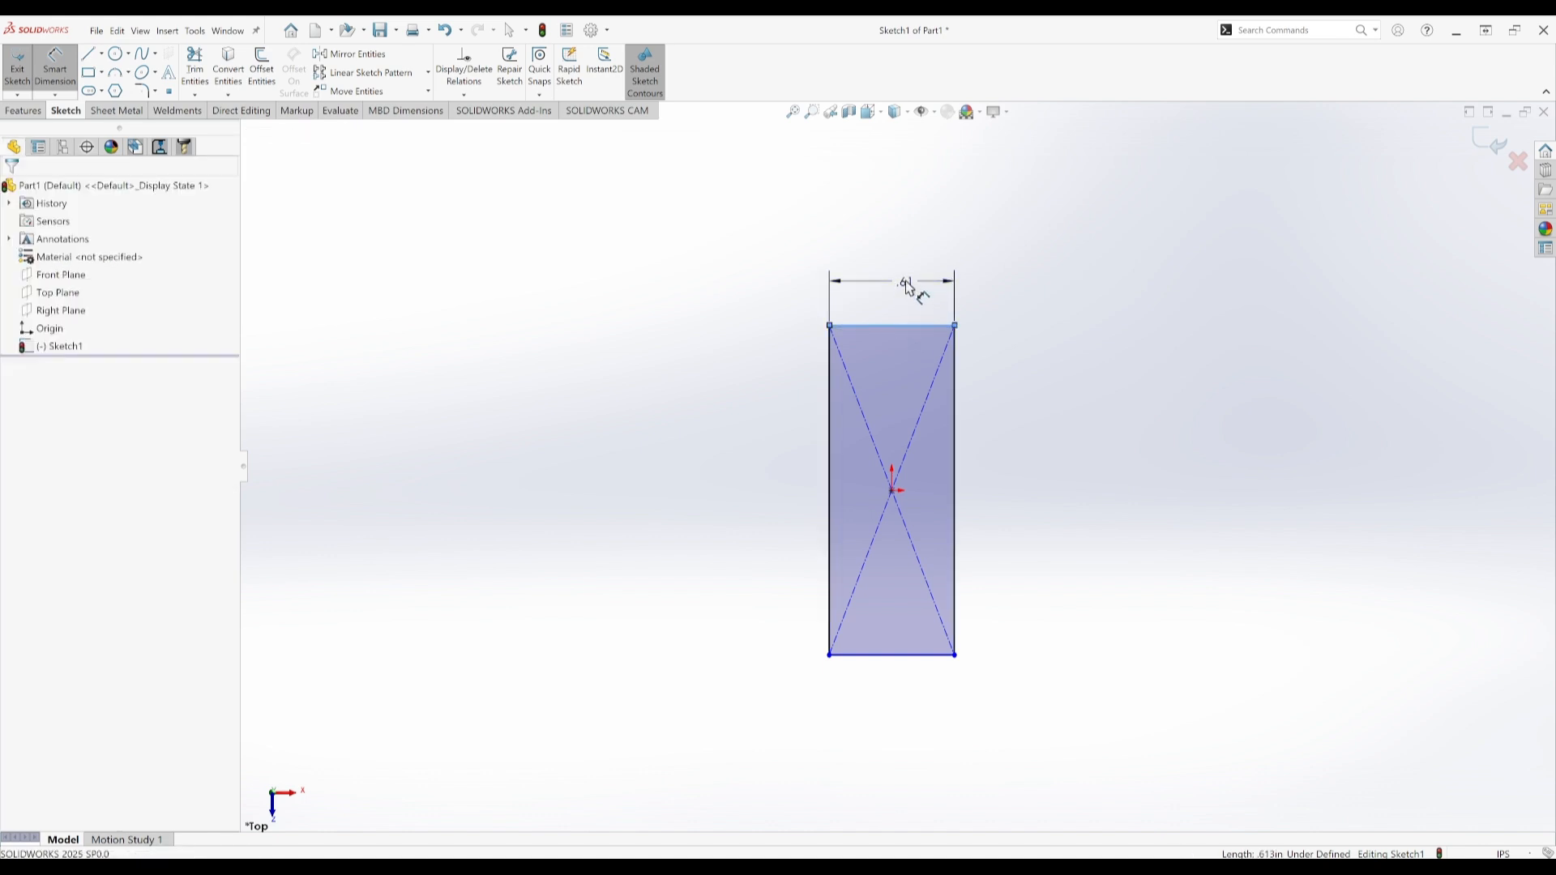
type(".5")
key("Return")
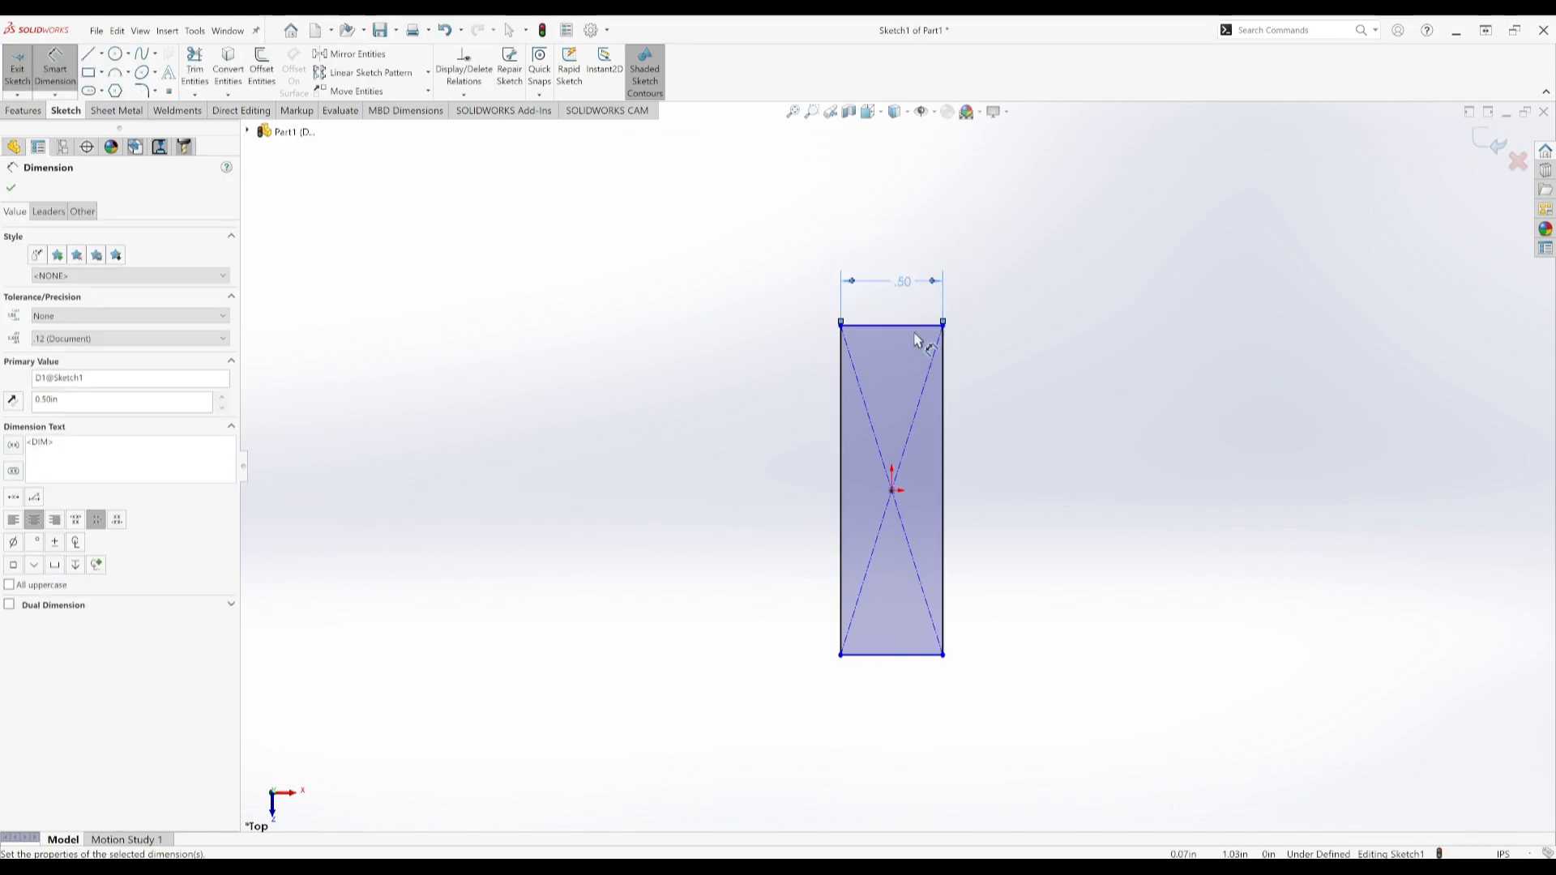
left_click(942, 400)
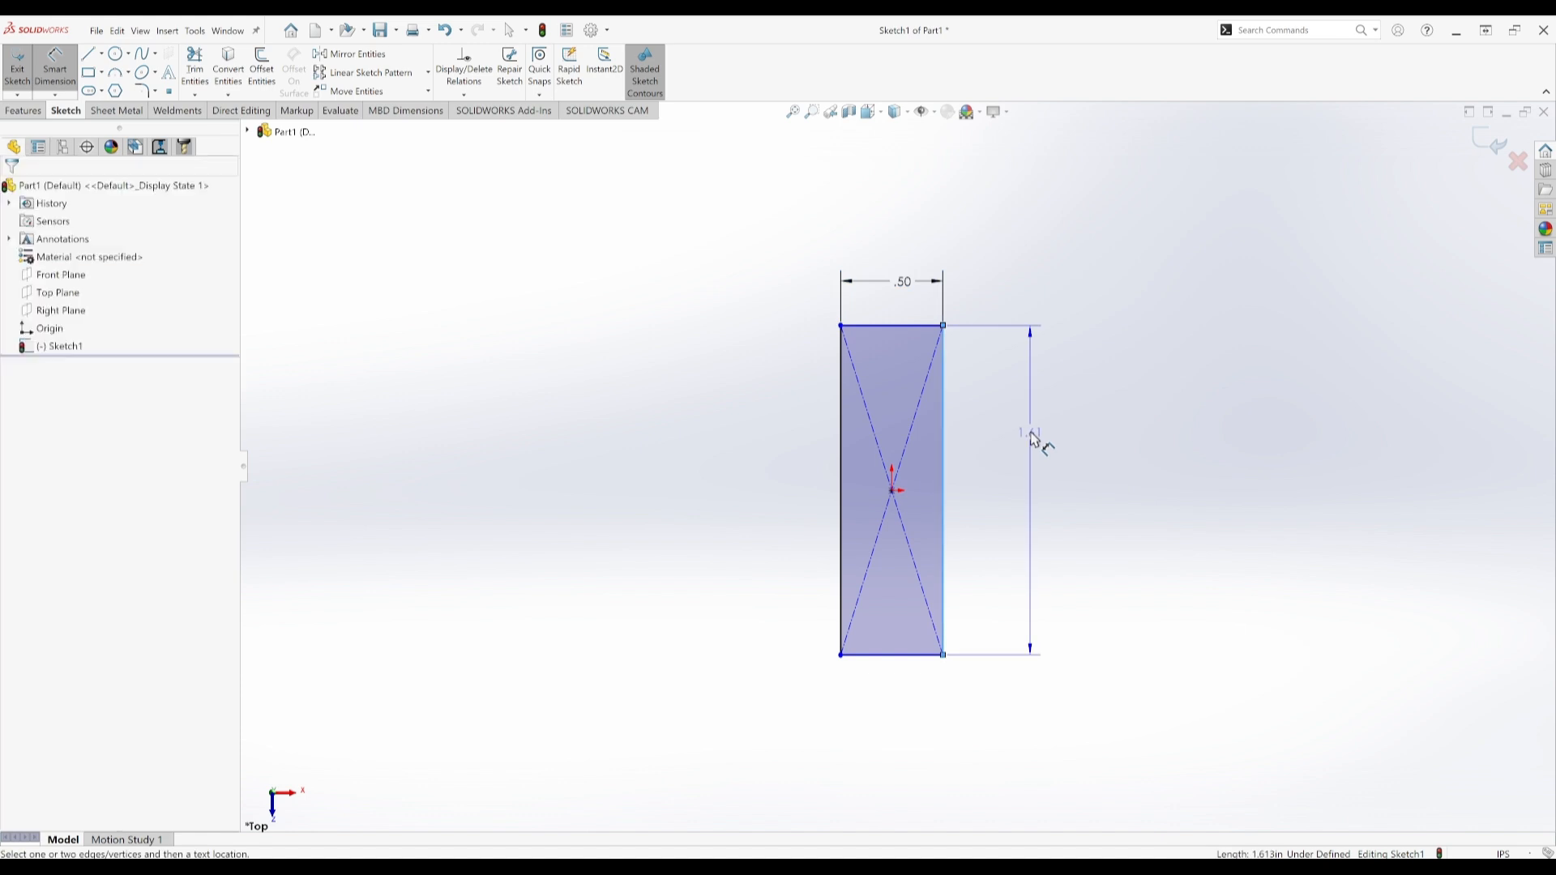
left_click(1031, 437)
type("1.5")
key("Return")
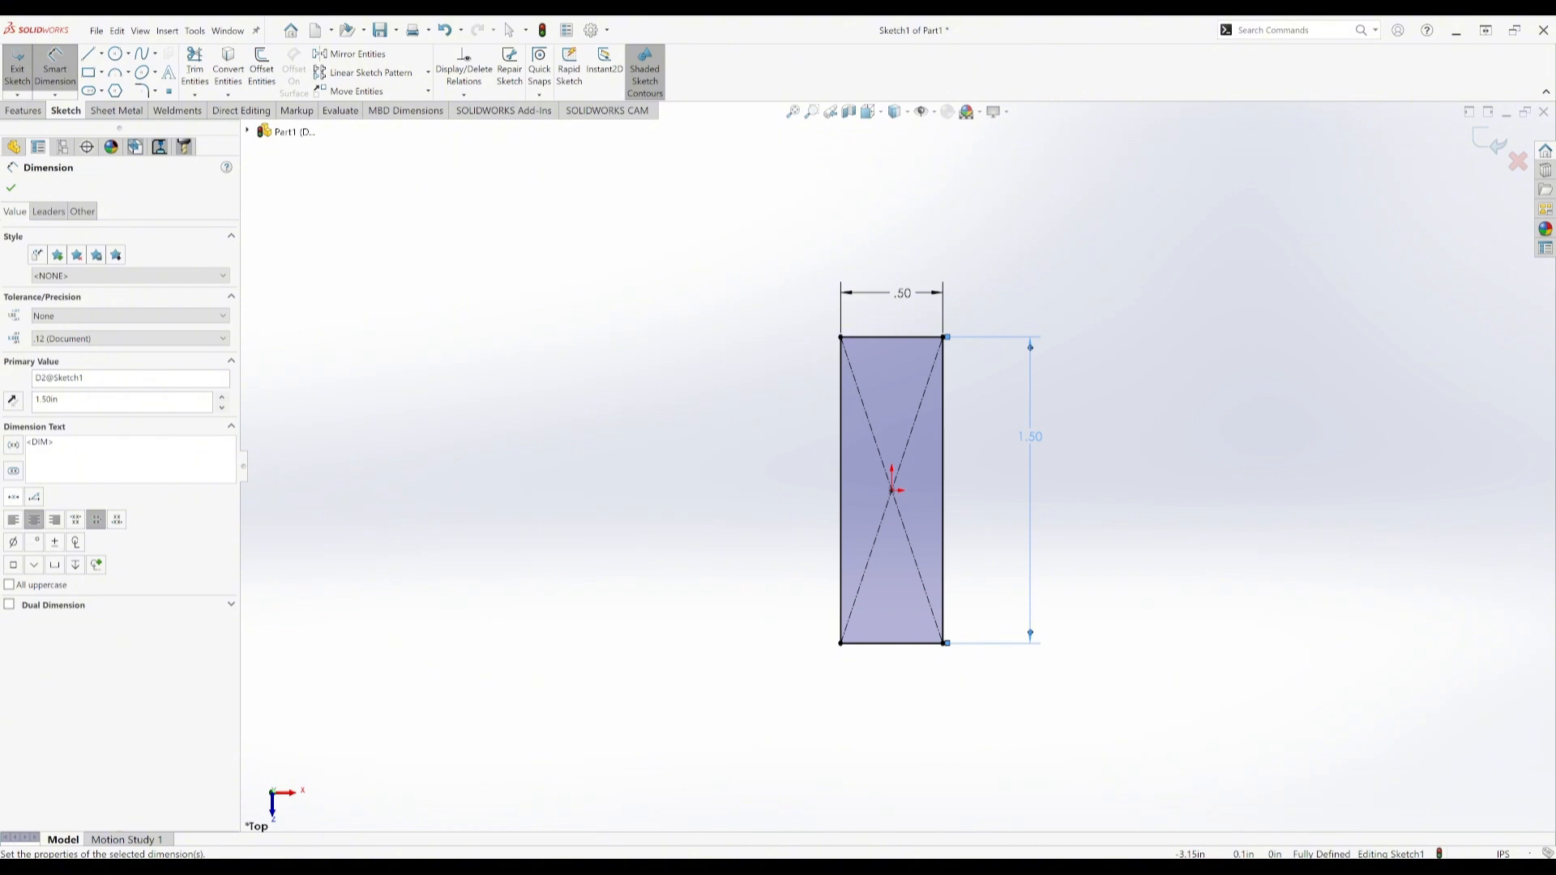
key("Escape")
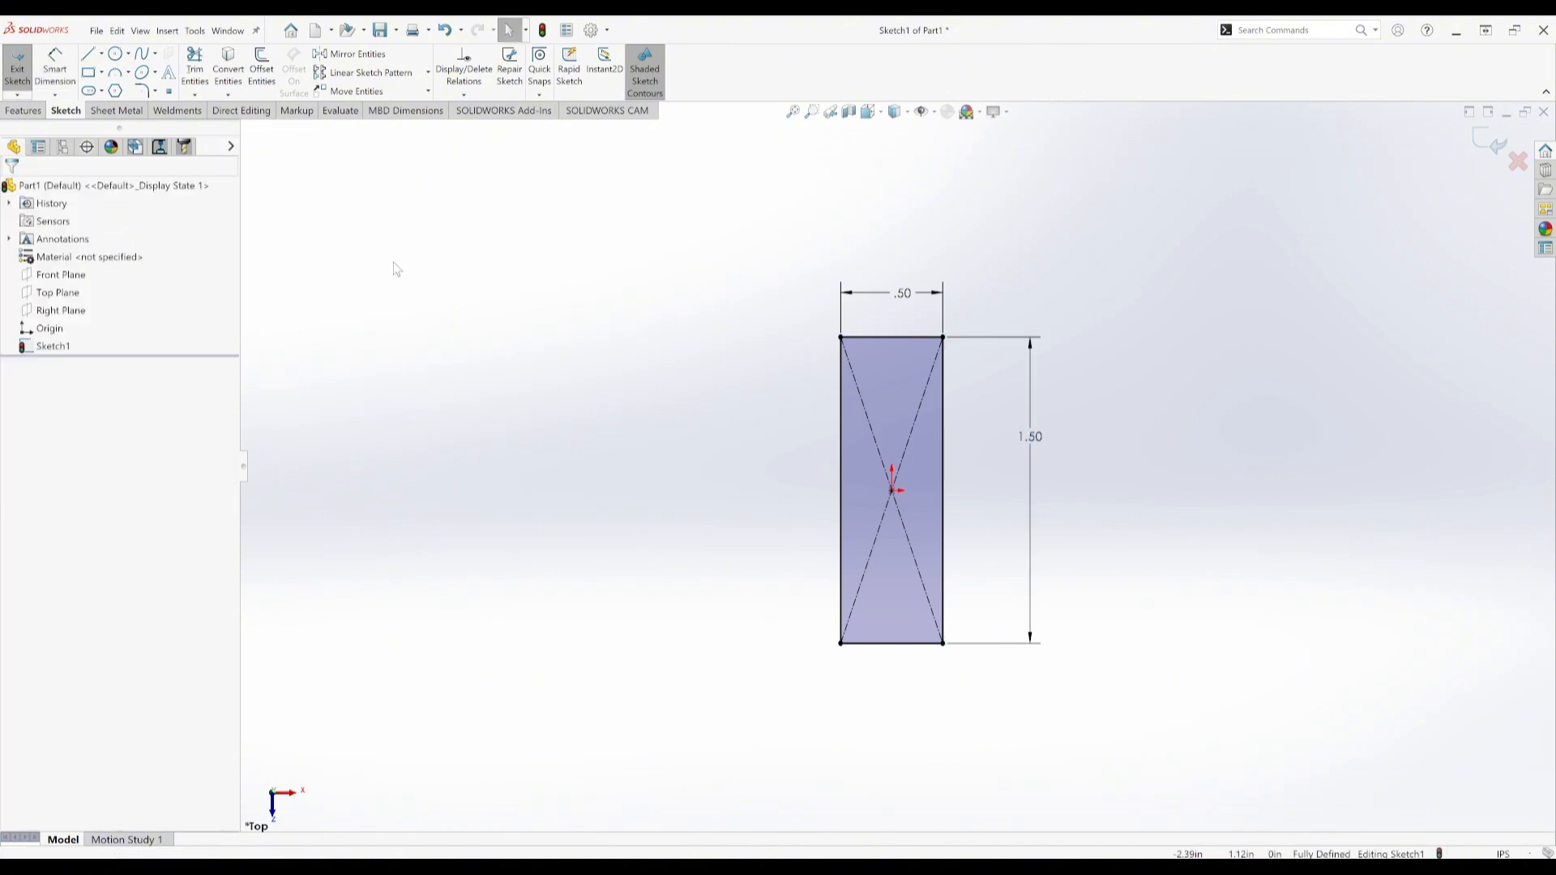
- Sketch a circle of about 0.68 in radius left of the rectangle and a second of about 0.93 in radius centred on its left quadrant
left_click(126, 54)
left_click(536, 396)
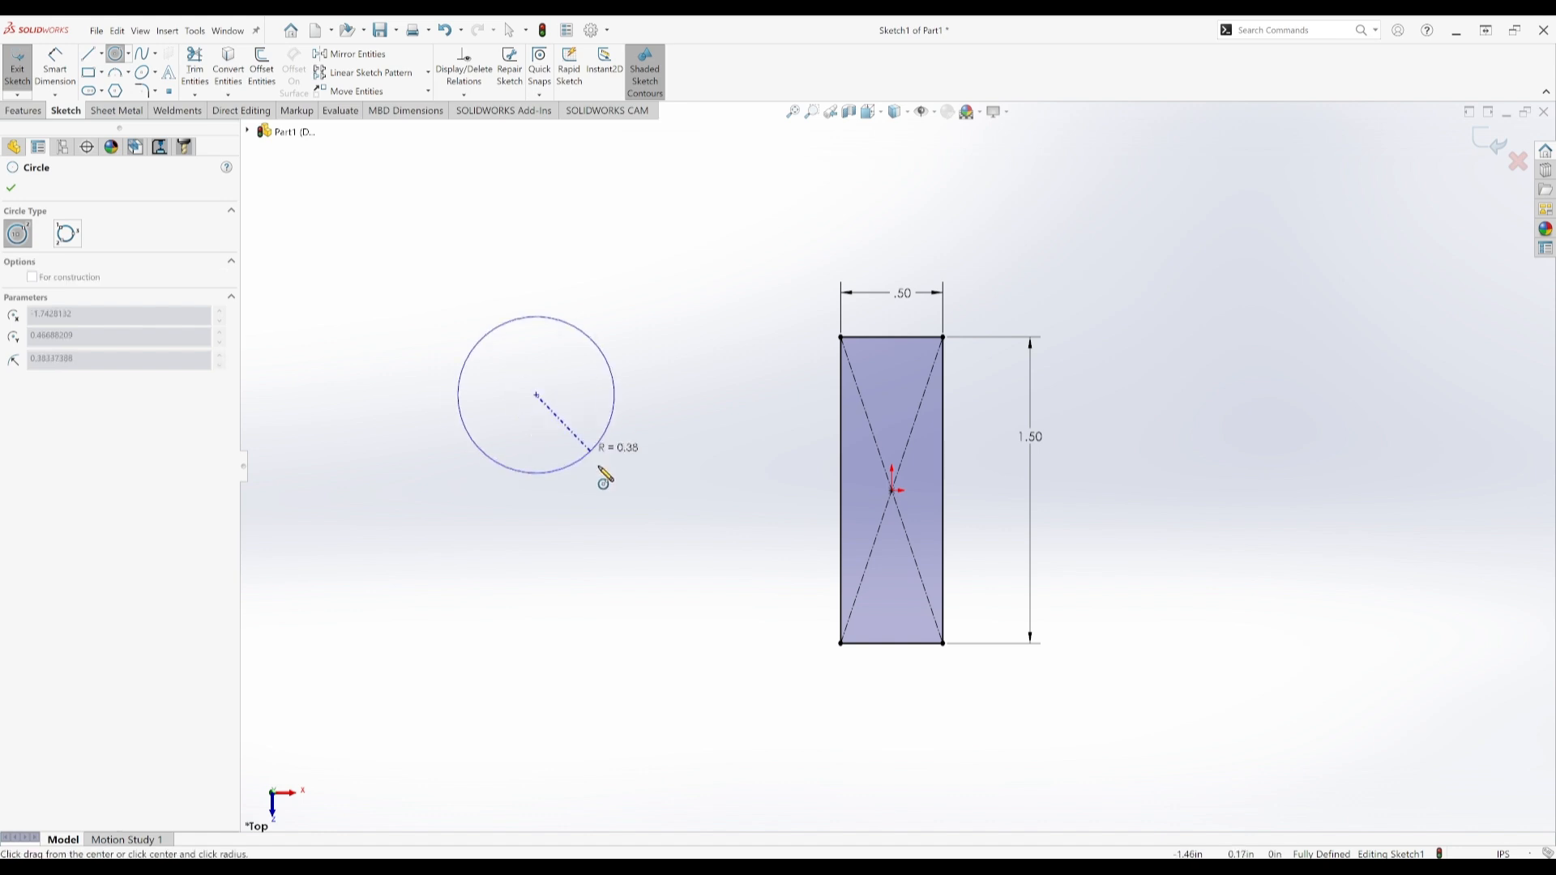
left_click(627, 504)
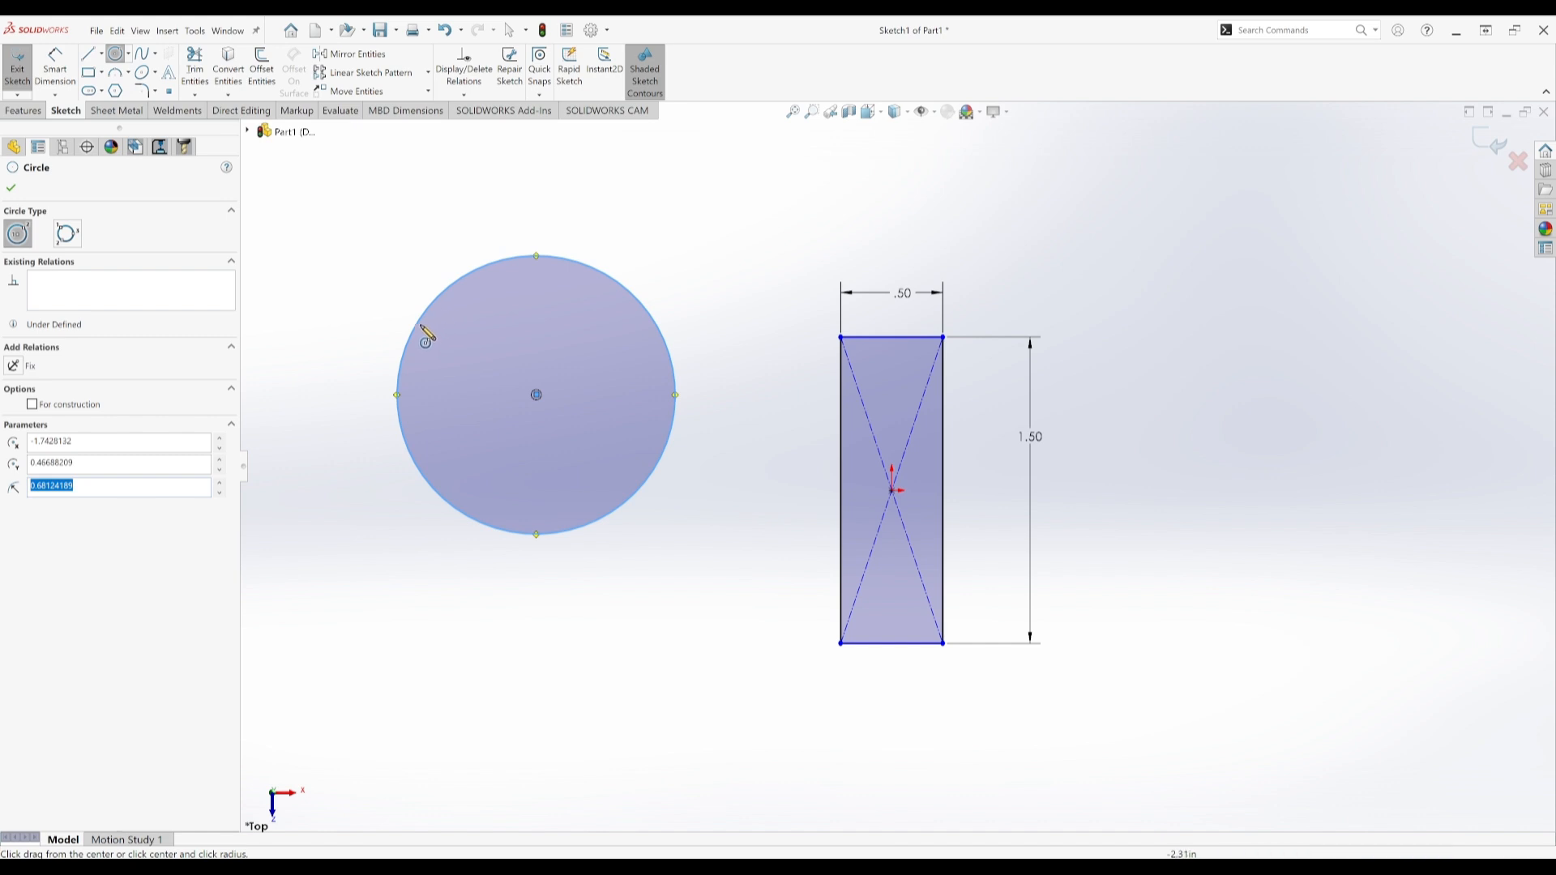
left_click(397, 396)
left_click(593, 393)
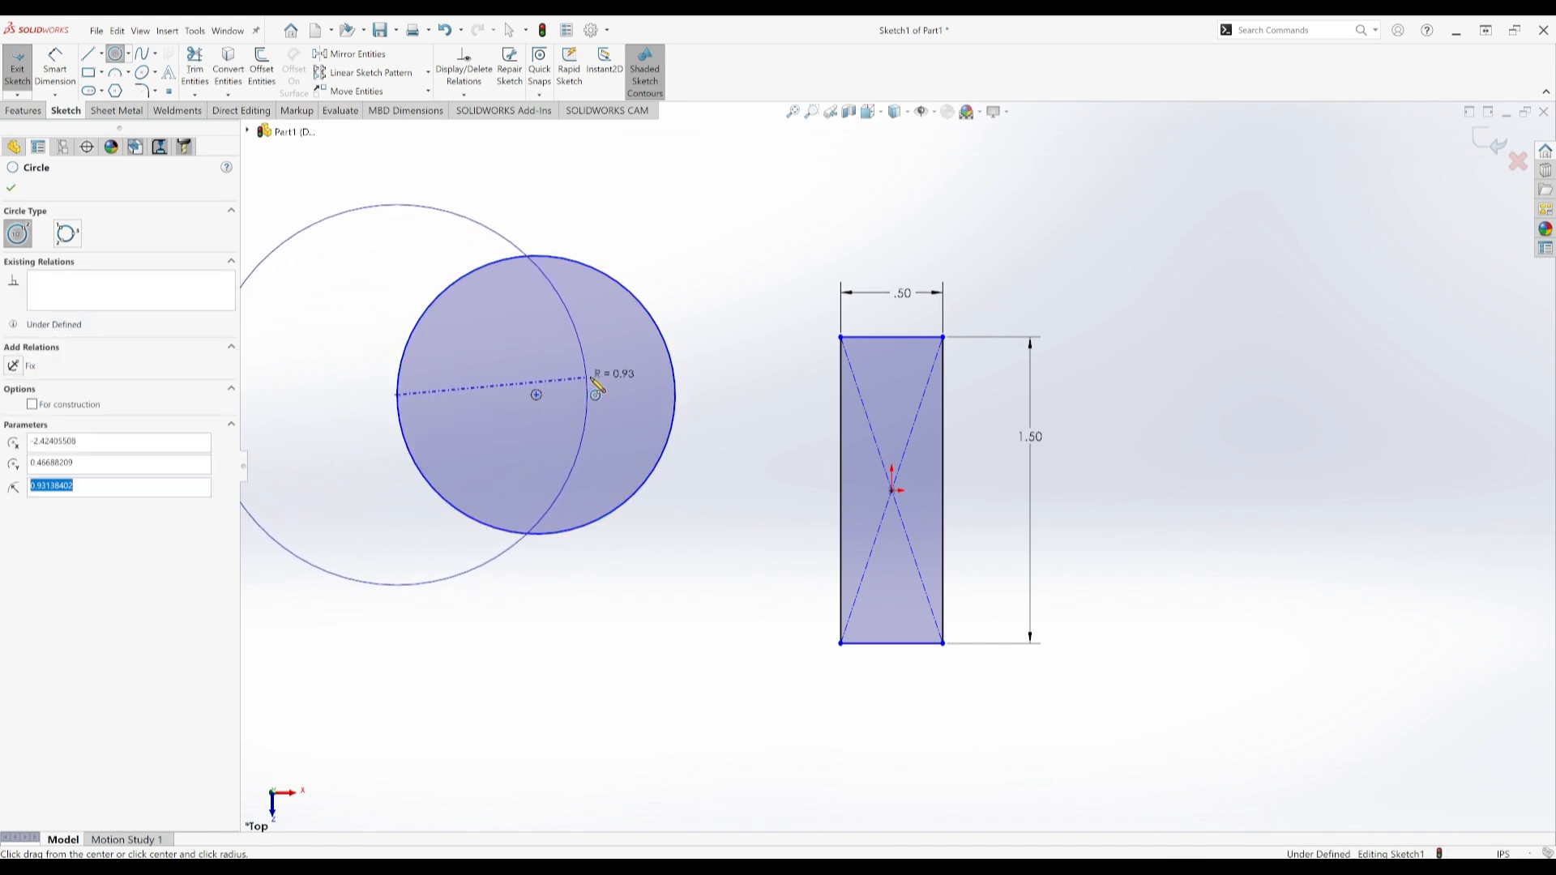
key("Escape")
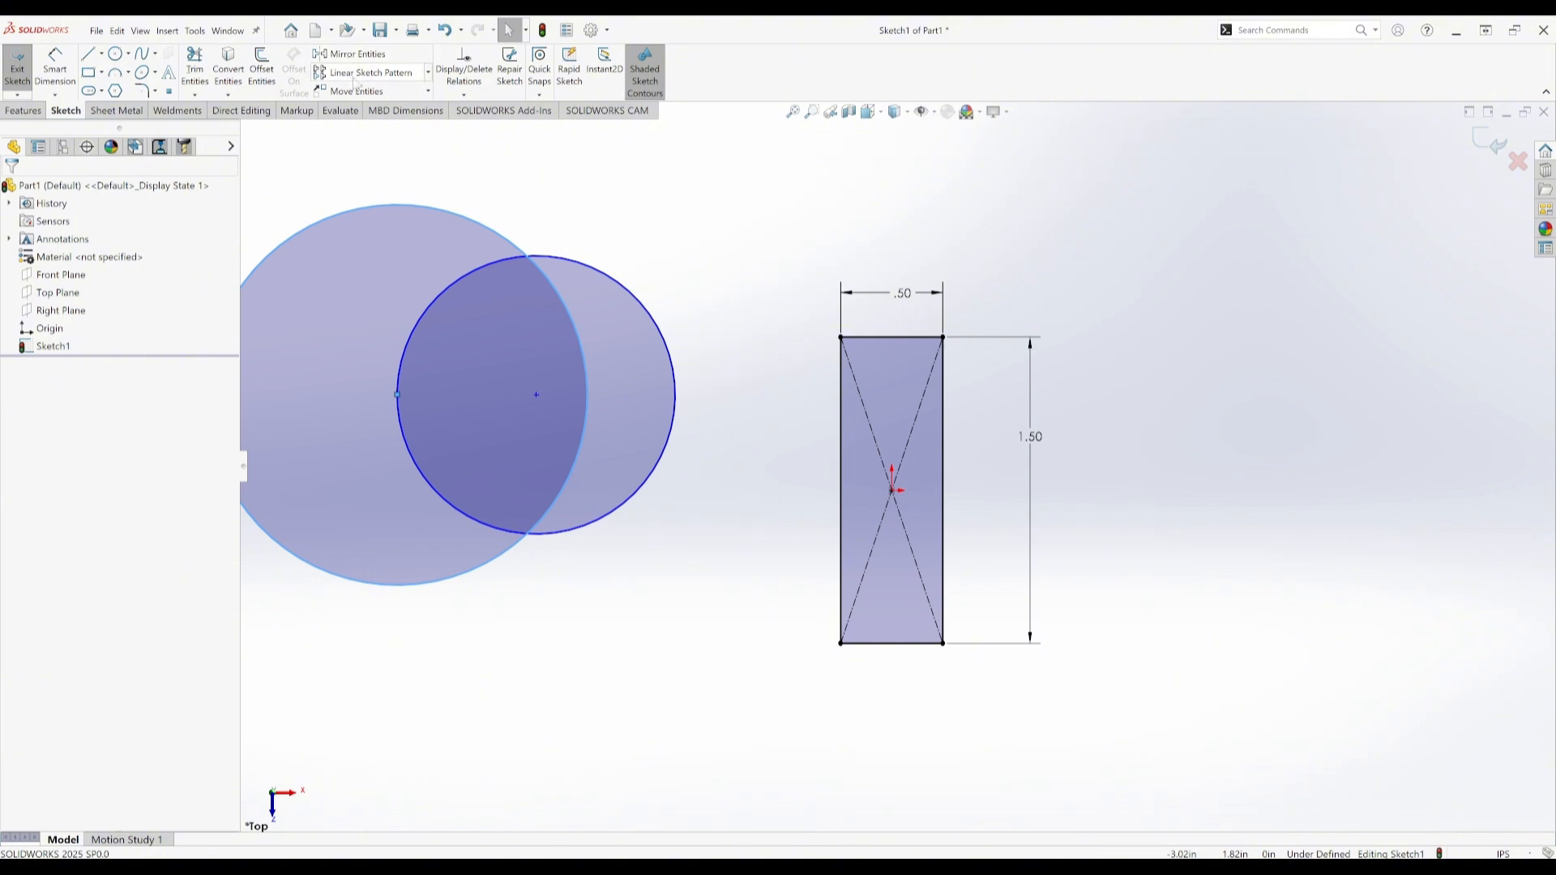
- Trim the two overlapping circles so that only the right-hand crescent remains
left_click(195, 69)
mouse_move(337, 181)
left_mouse_down()
mouse_move(416, 319)
mouse_move(490, 389)
left_mouse_up()
key("Escape")
- Dimension the radius of the crescent's outer arc as 7 in and undo that value
right_click_drag(577, 614, 577, 559)
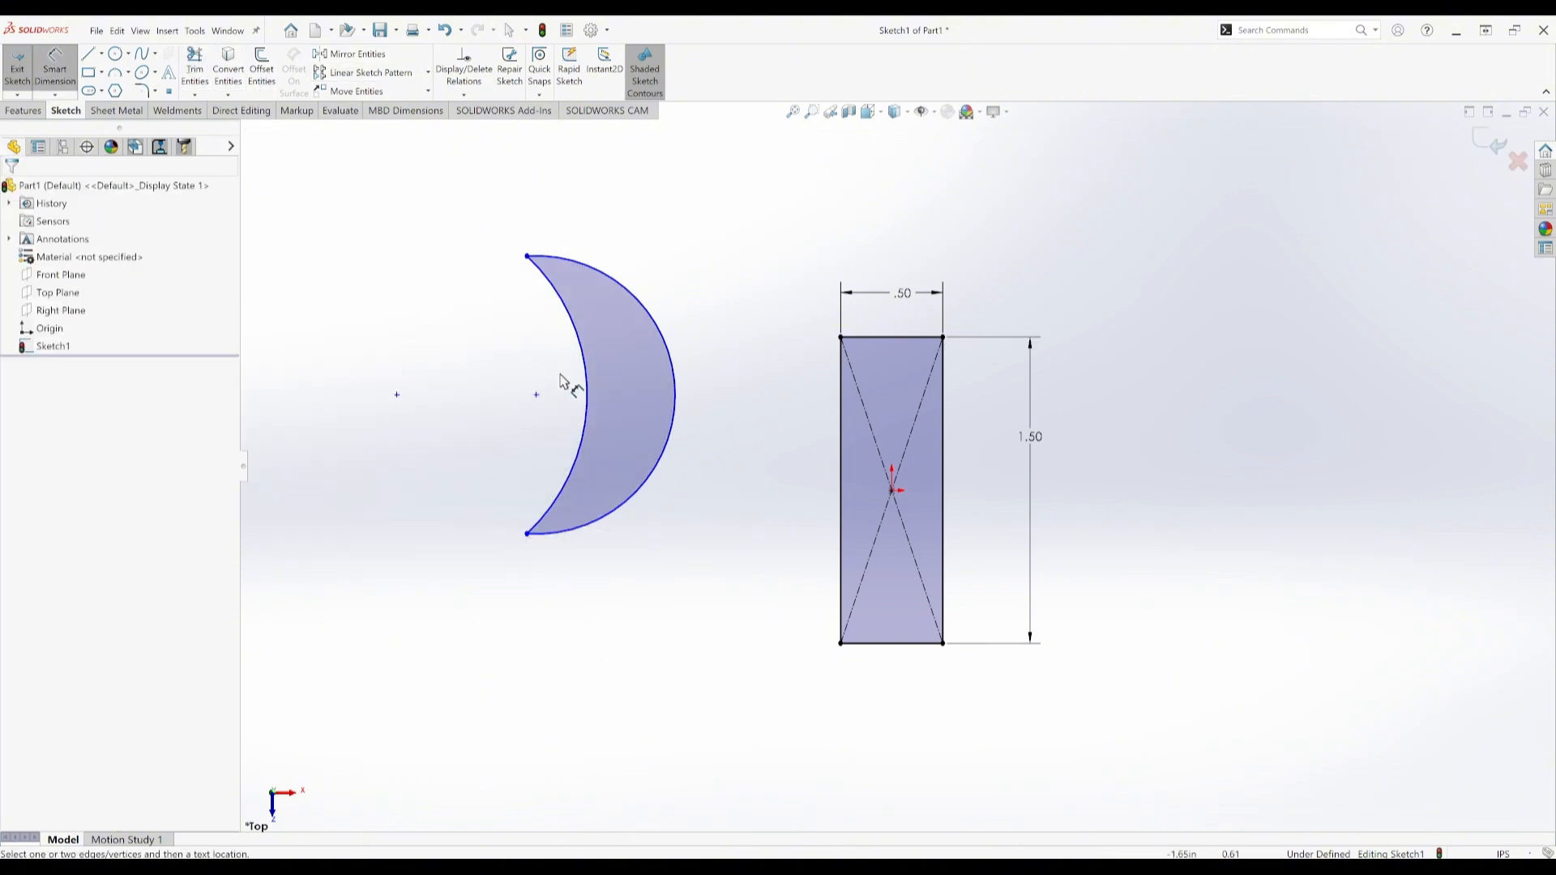
left_click(628, 512)
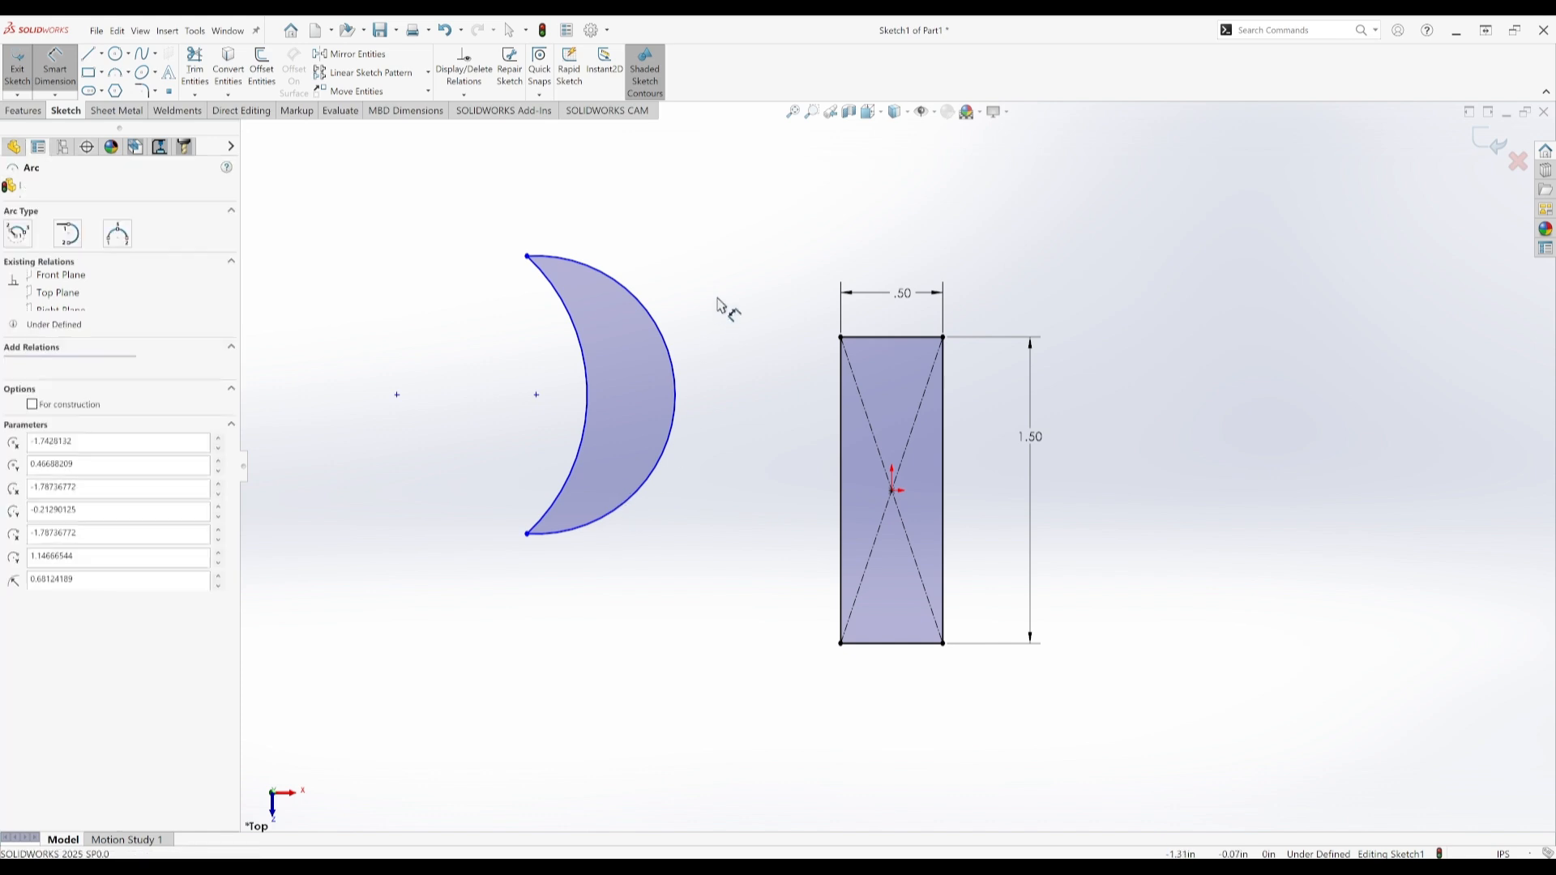
left_click(708, 258)
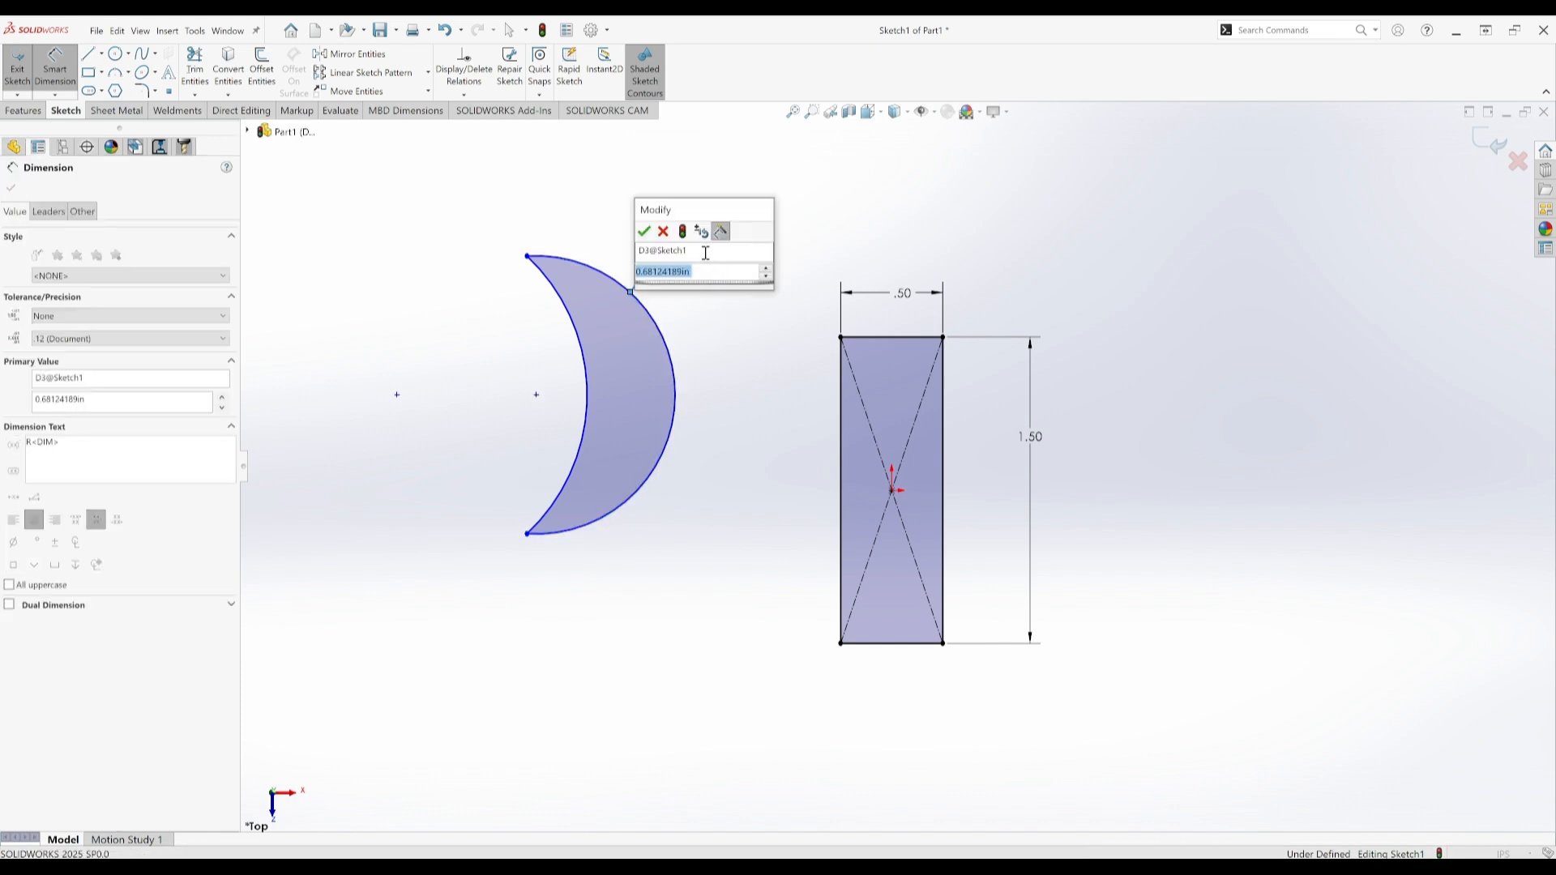
type("7")
key("Return")
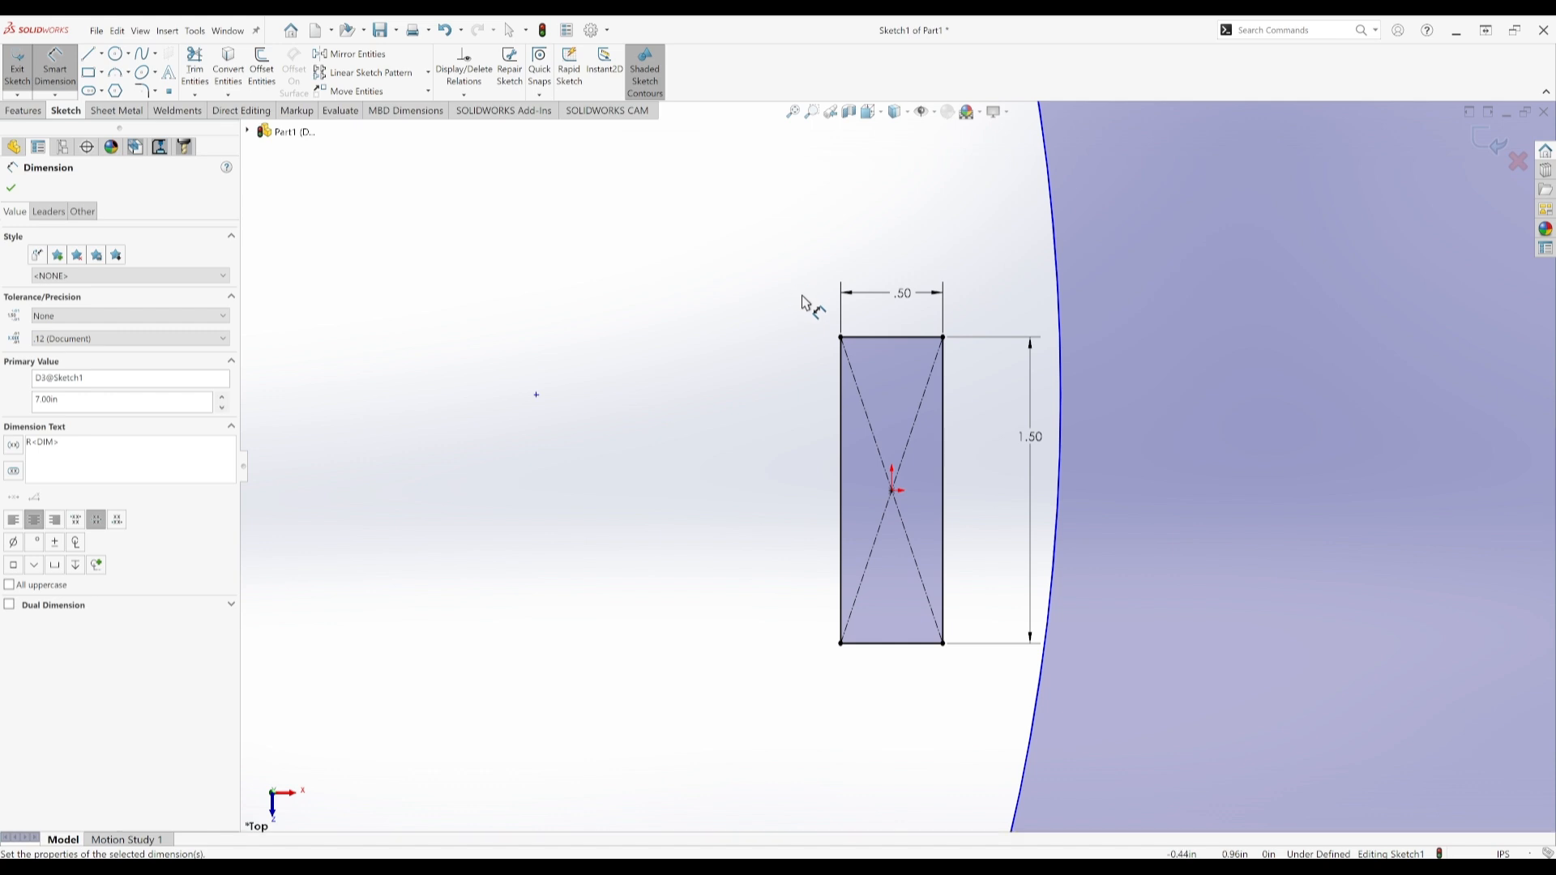
key("ctrl+z")
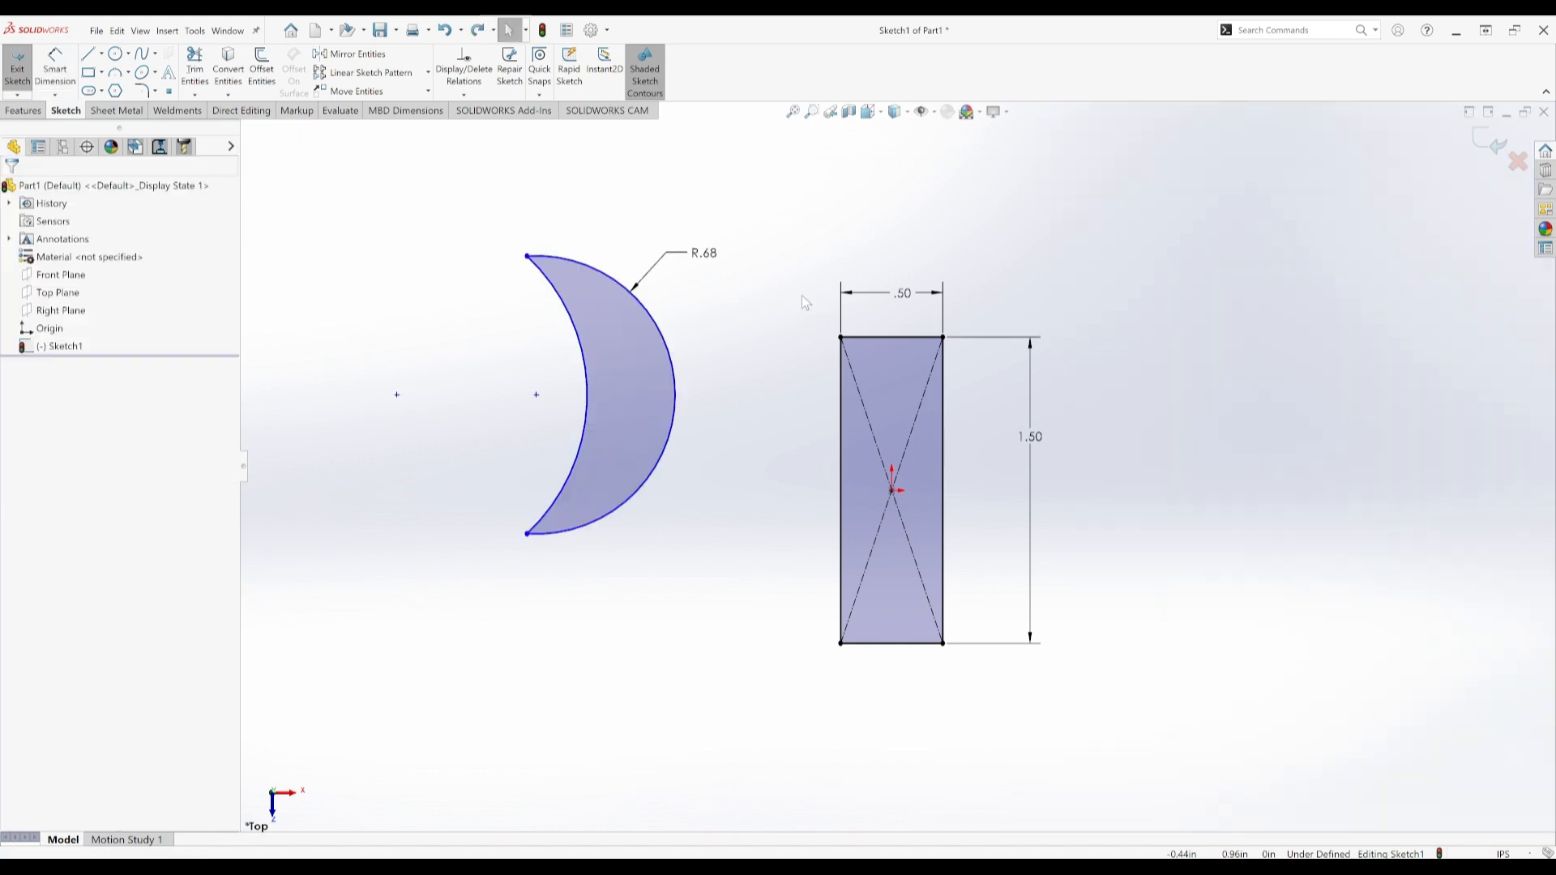
- Set the radius of the crescent's outer arc to 0.7 in
double_click(707, 260)
type(".7")
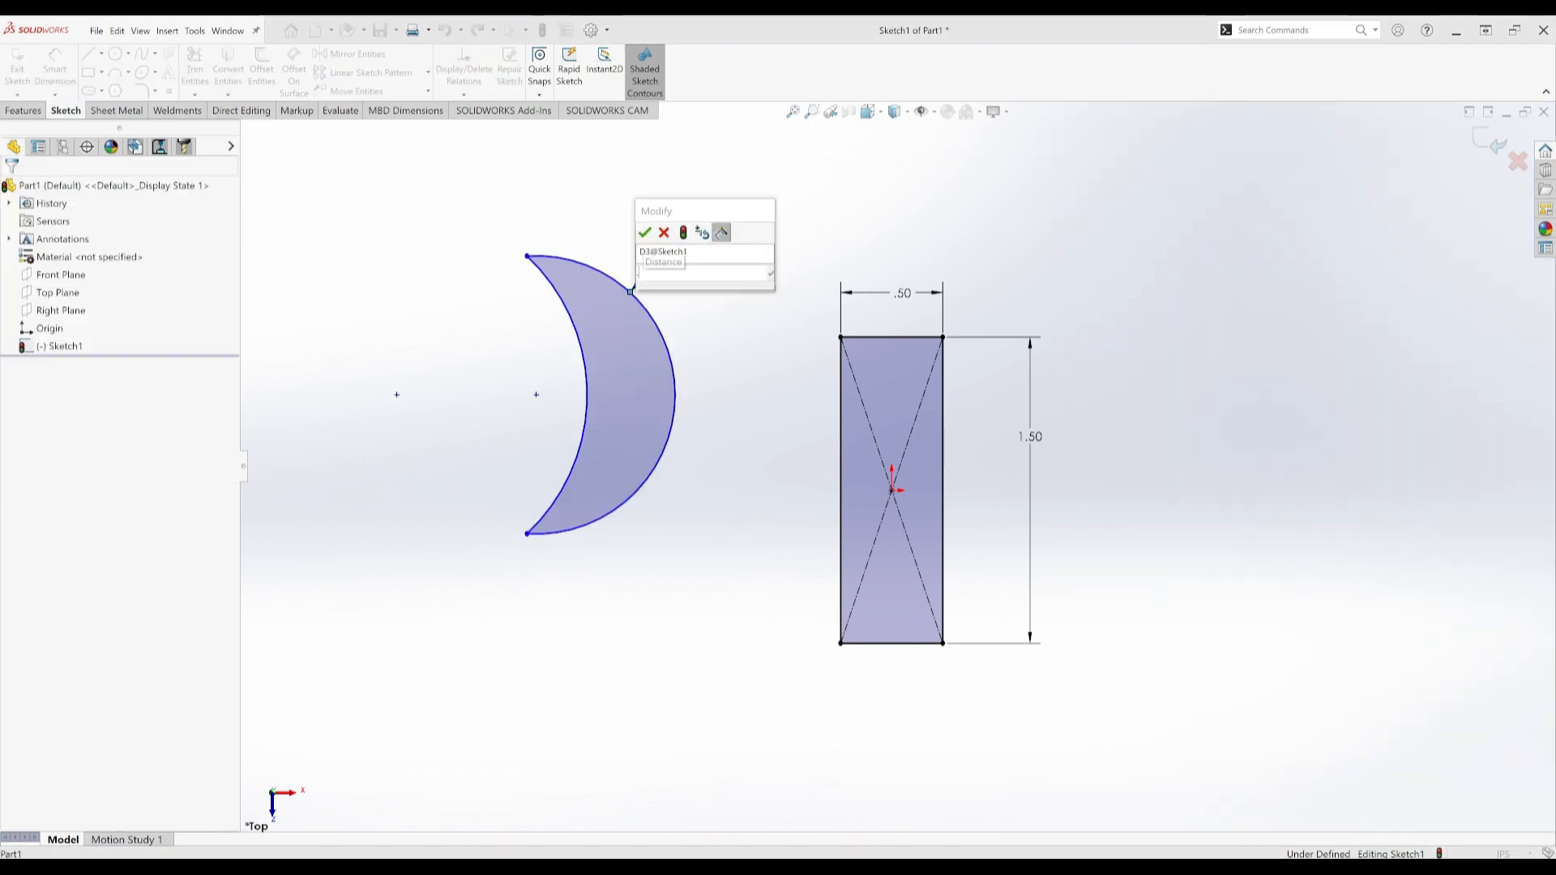
key("Return")
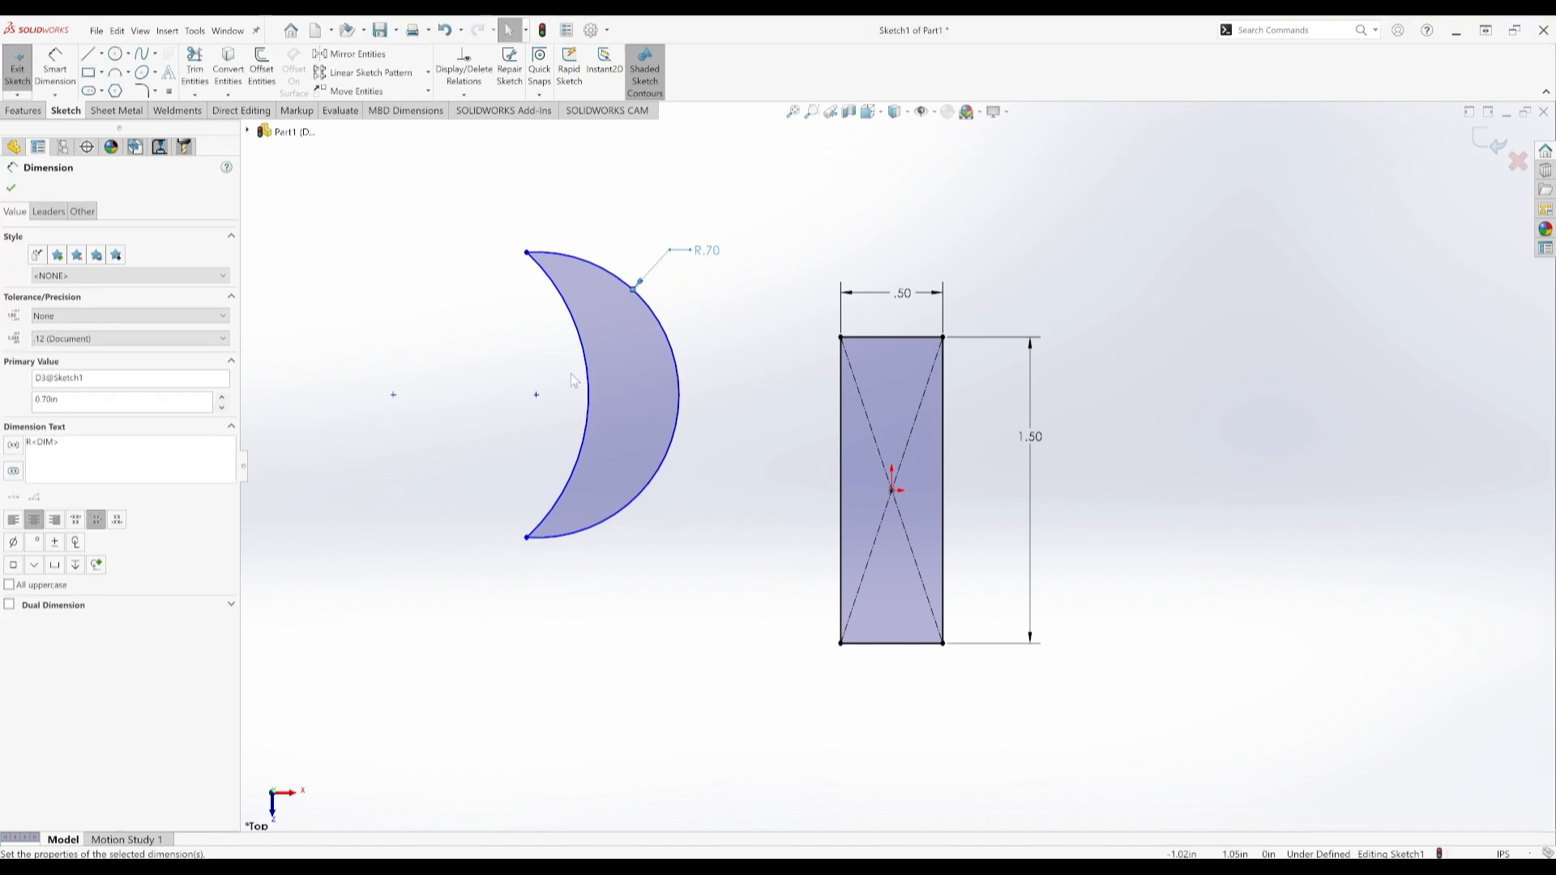
- Dimension the radius of the crescent's inner arc as 1 in
right_click_drag(403, 486, 645, 342)
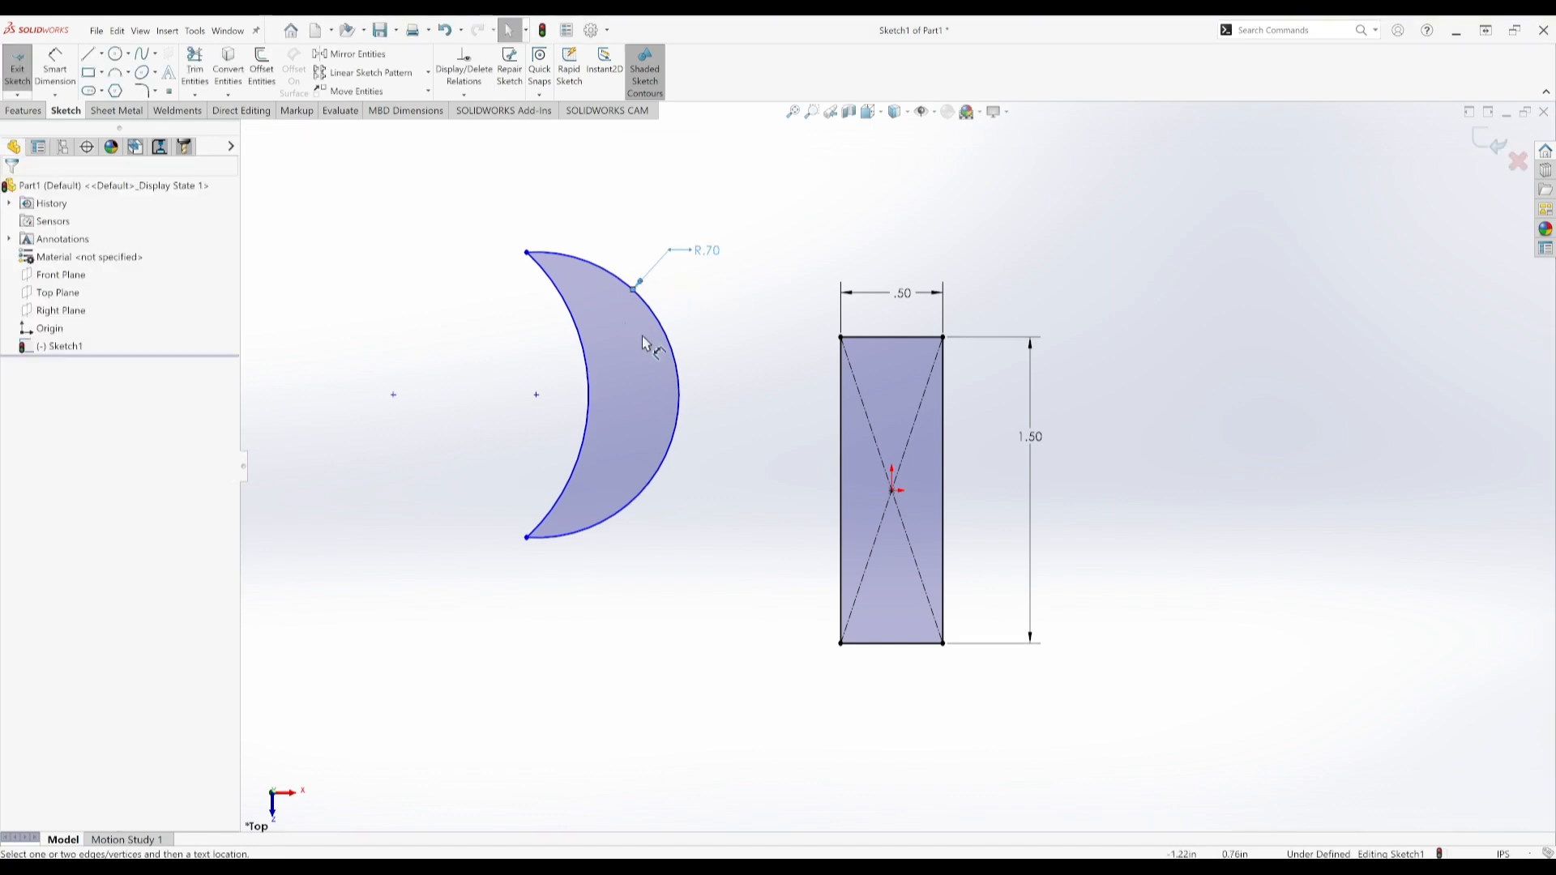
left_click(589, 393)
left_click(505, 345)
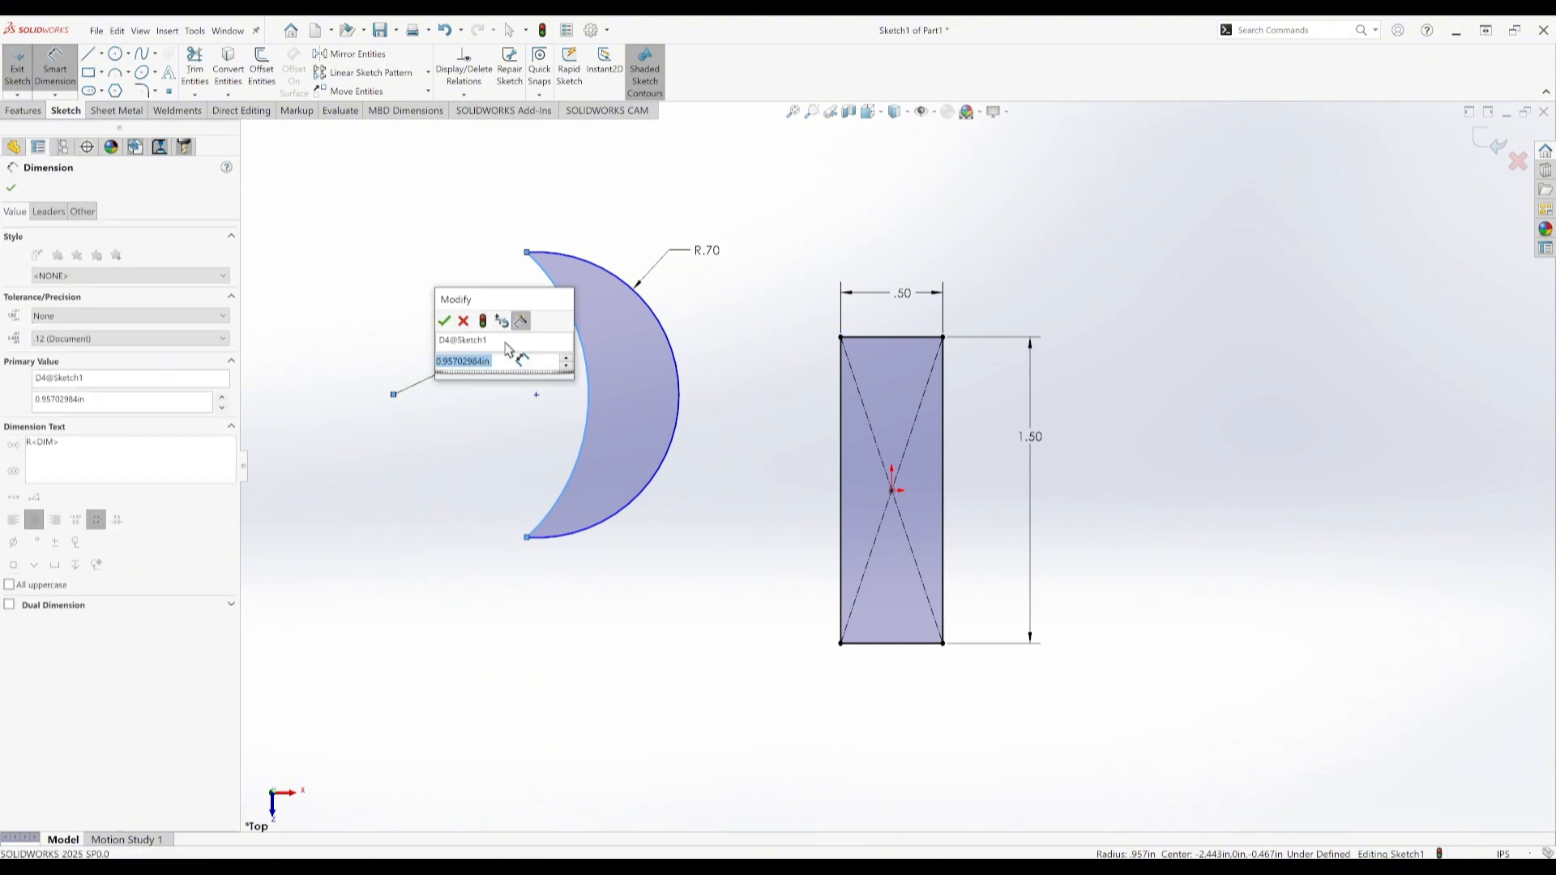
type("1")
key("Return")
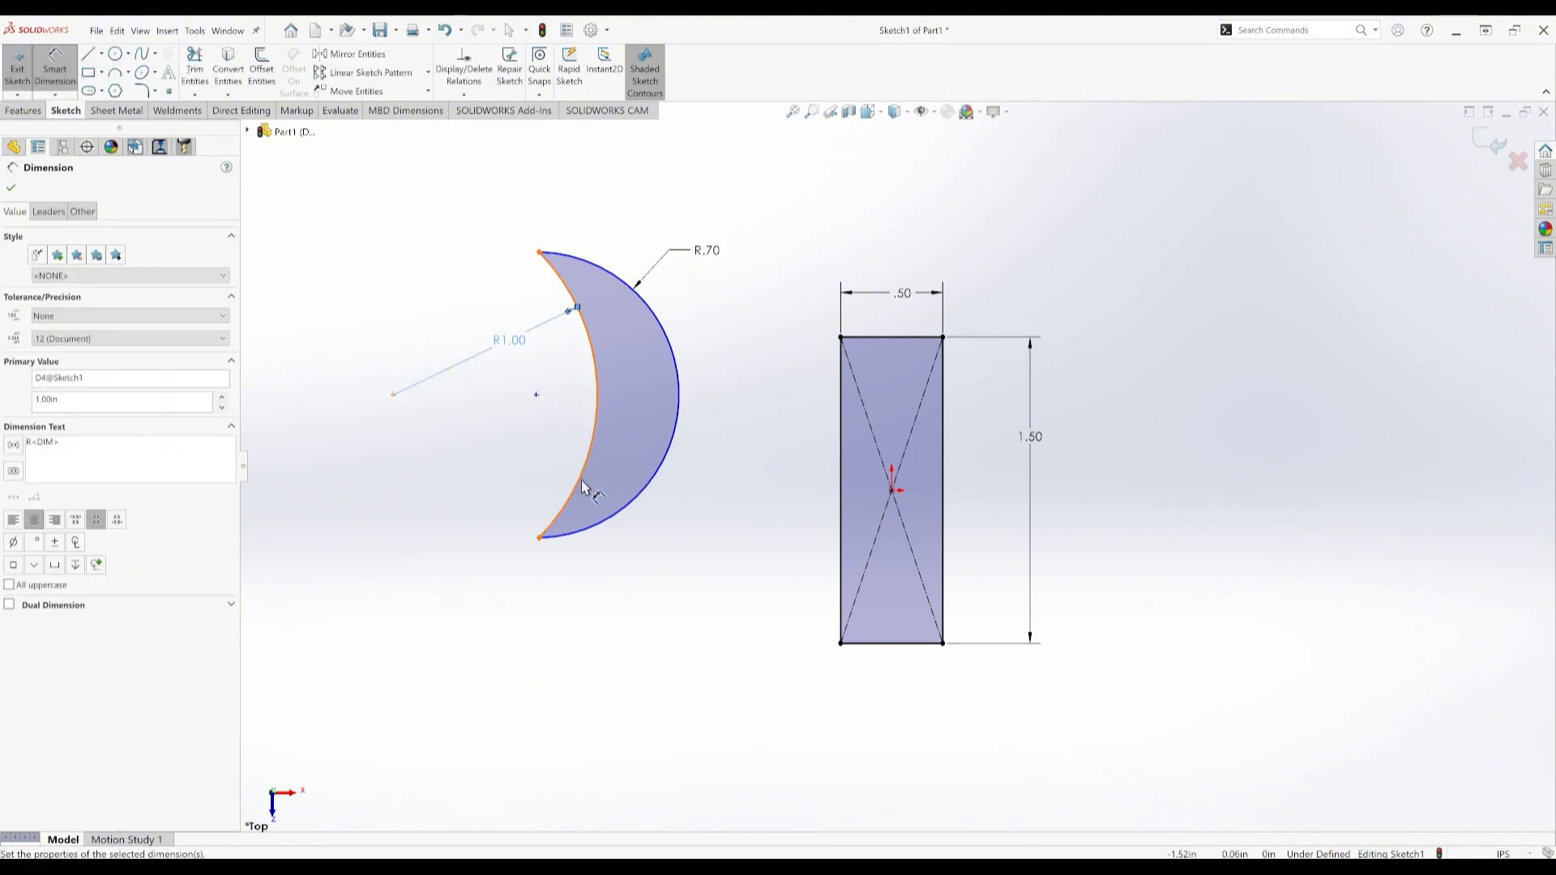
key("Escape")
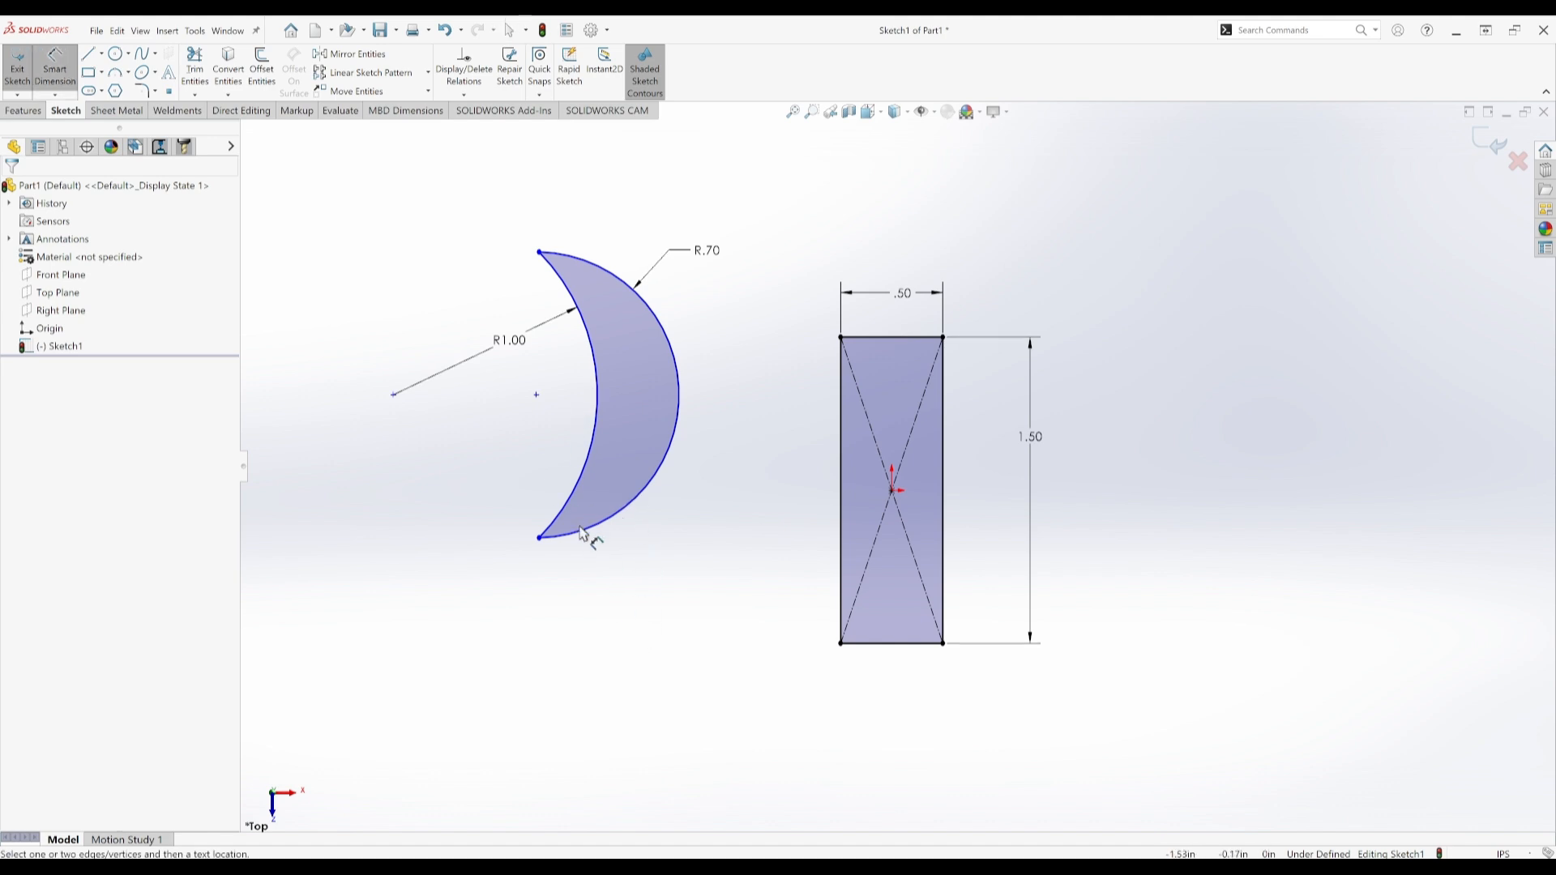
key("Escape")
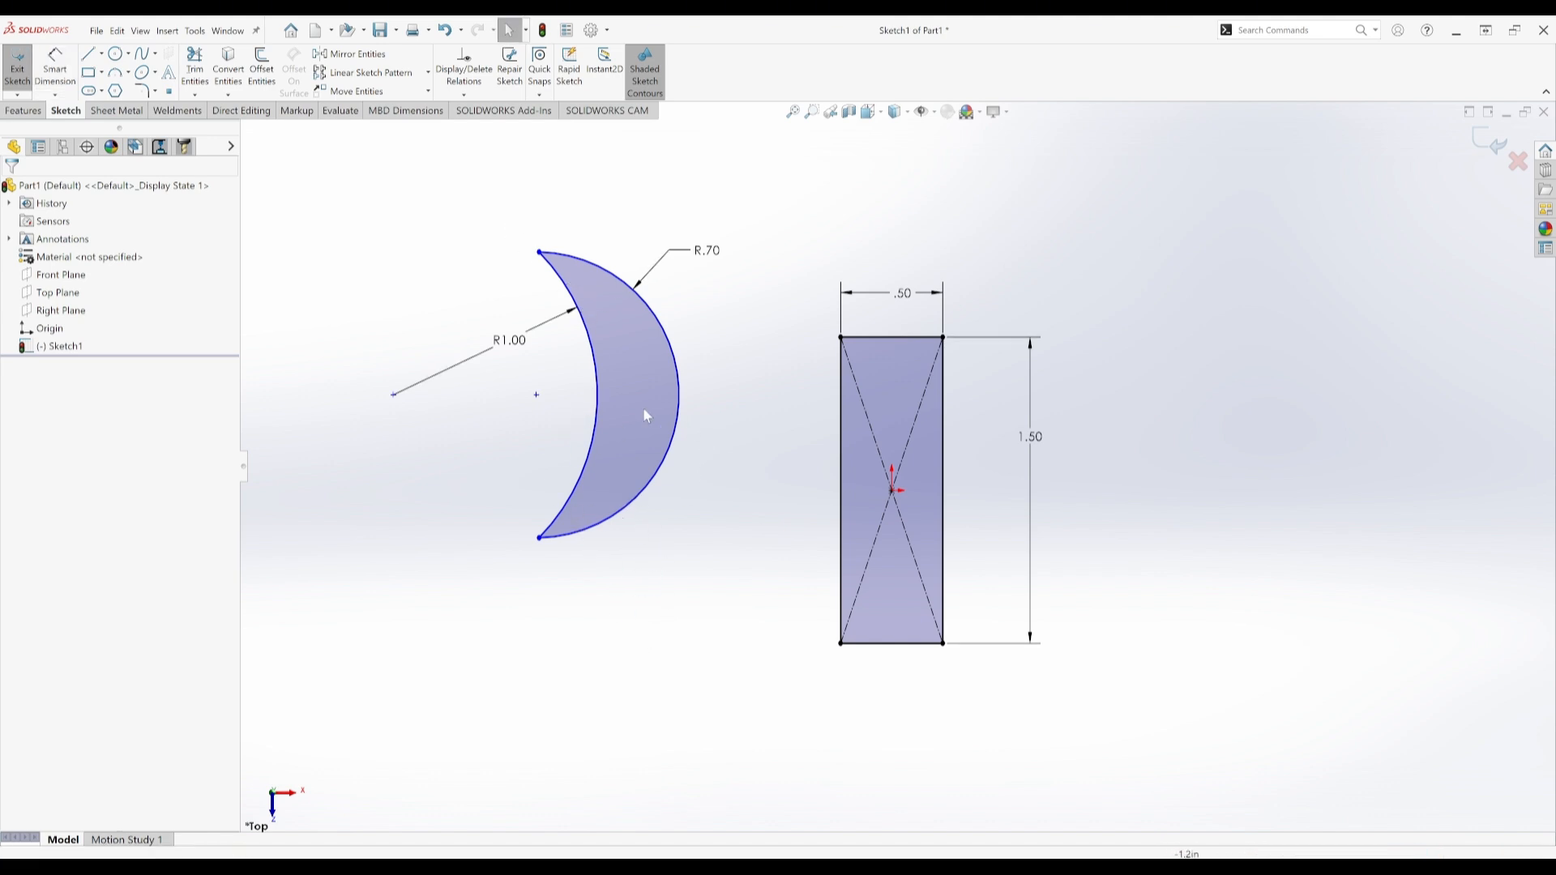
- Move the crescent down and slightly right by its outer arc's centre point, to just below the origin's level
right_click_drag(666, 703, 667, 603)
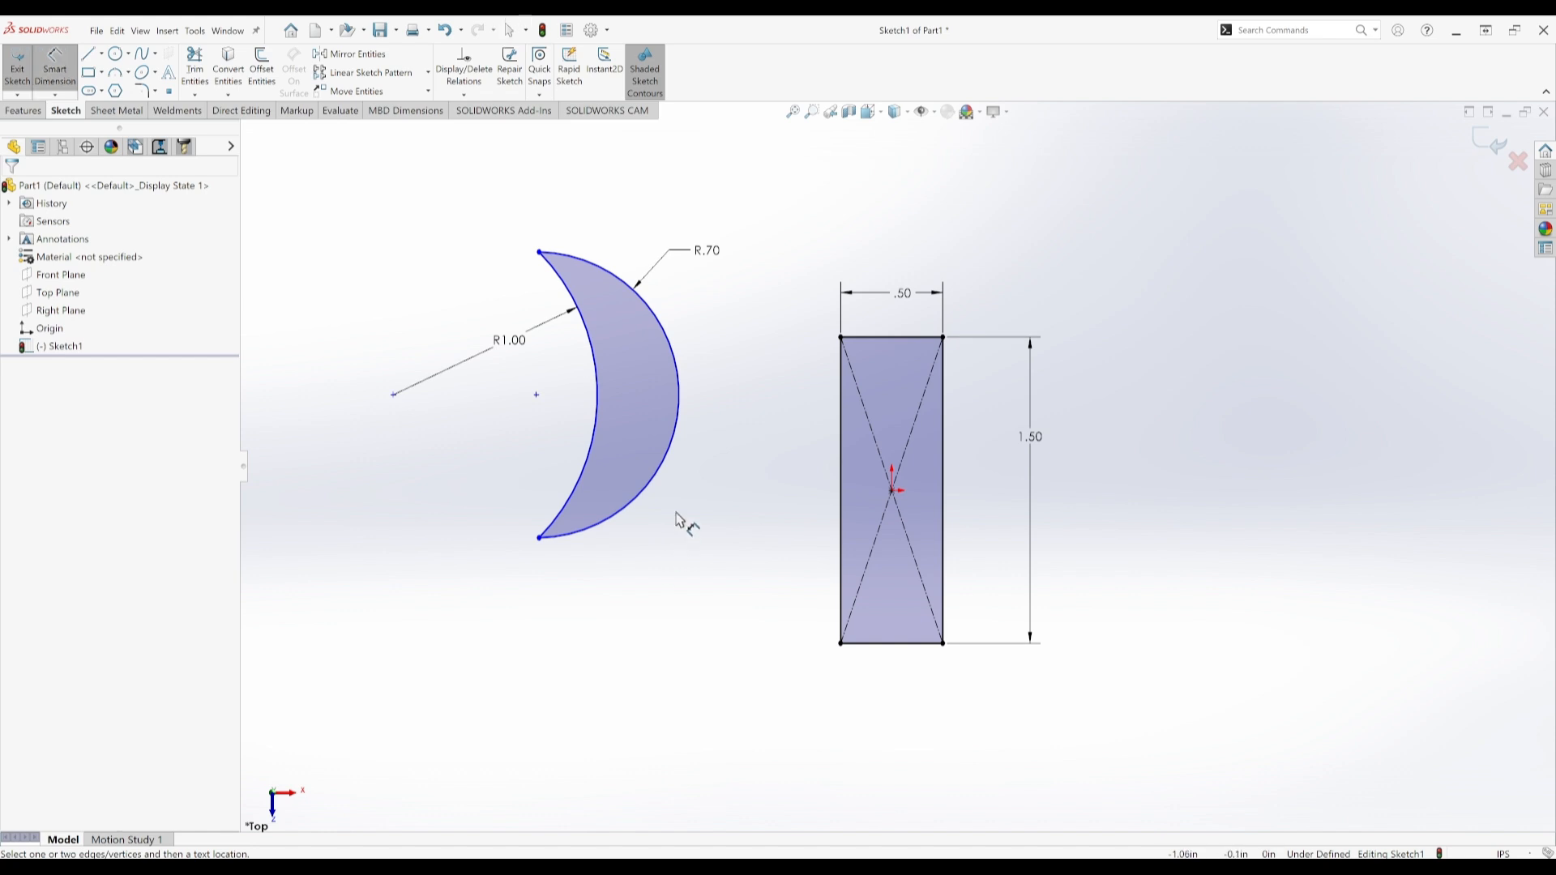
key("Escape")
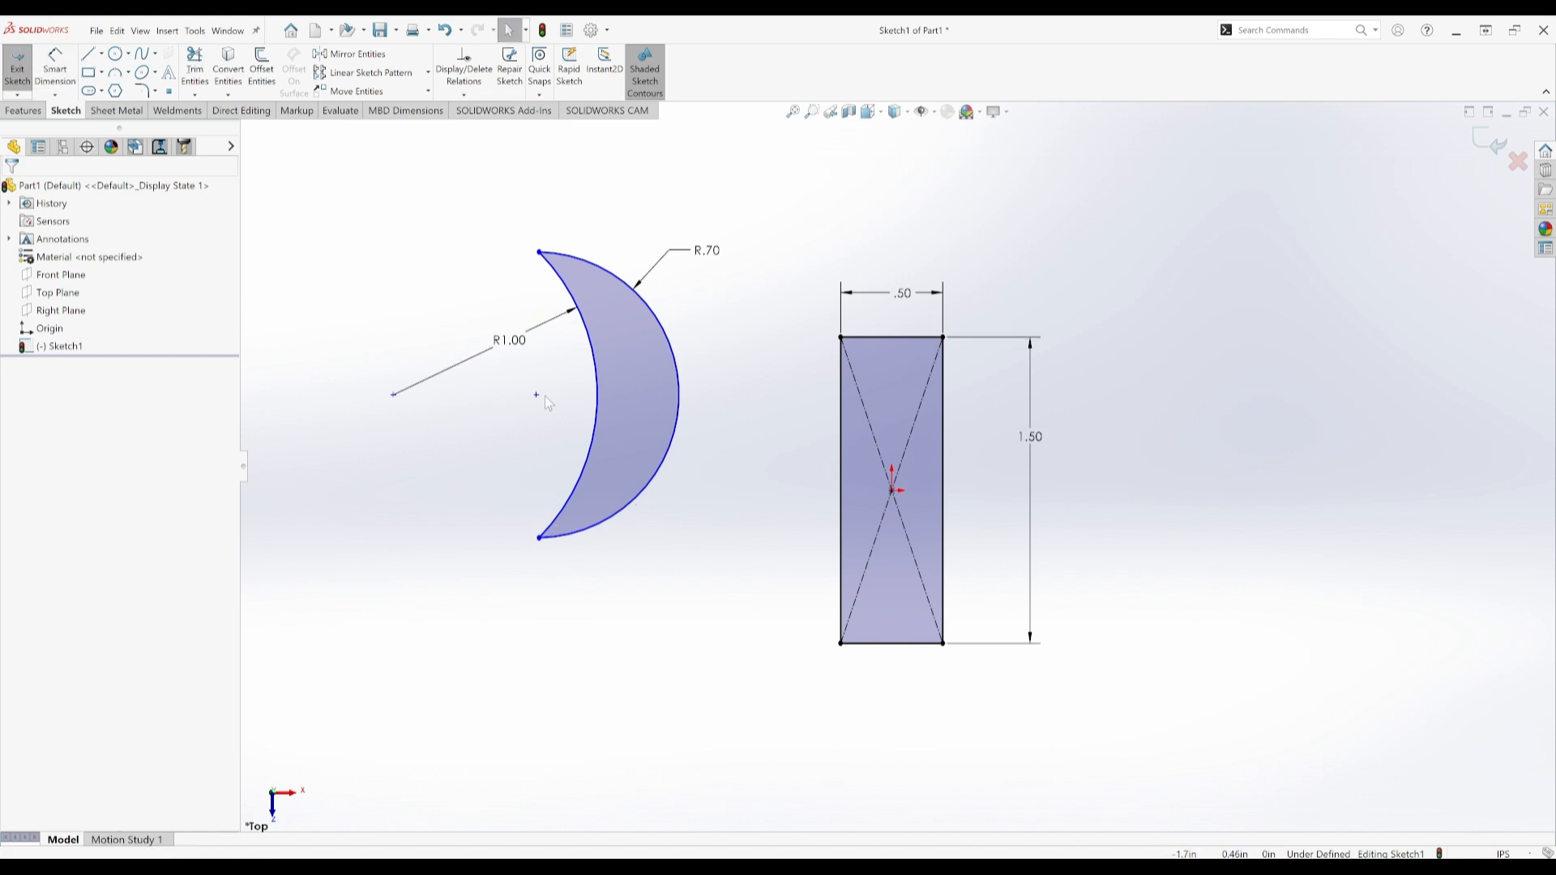
left_click_drag(537, 395, 567, 529)
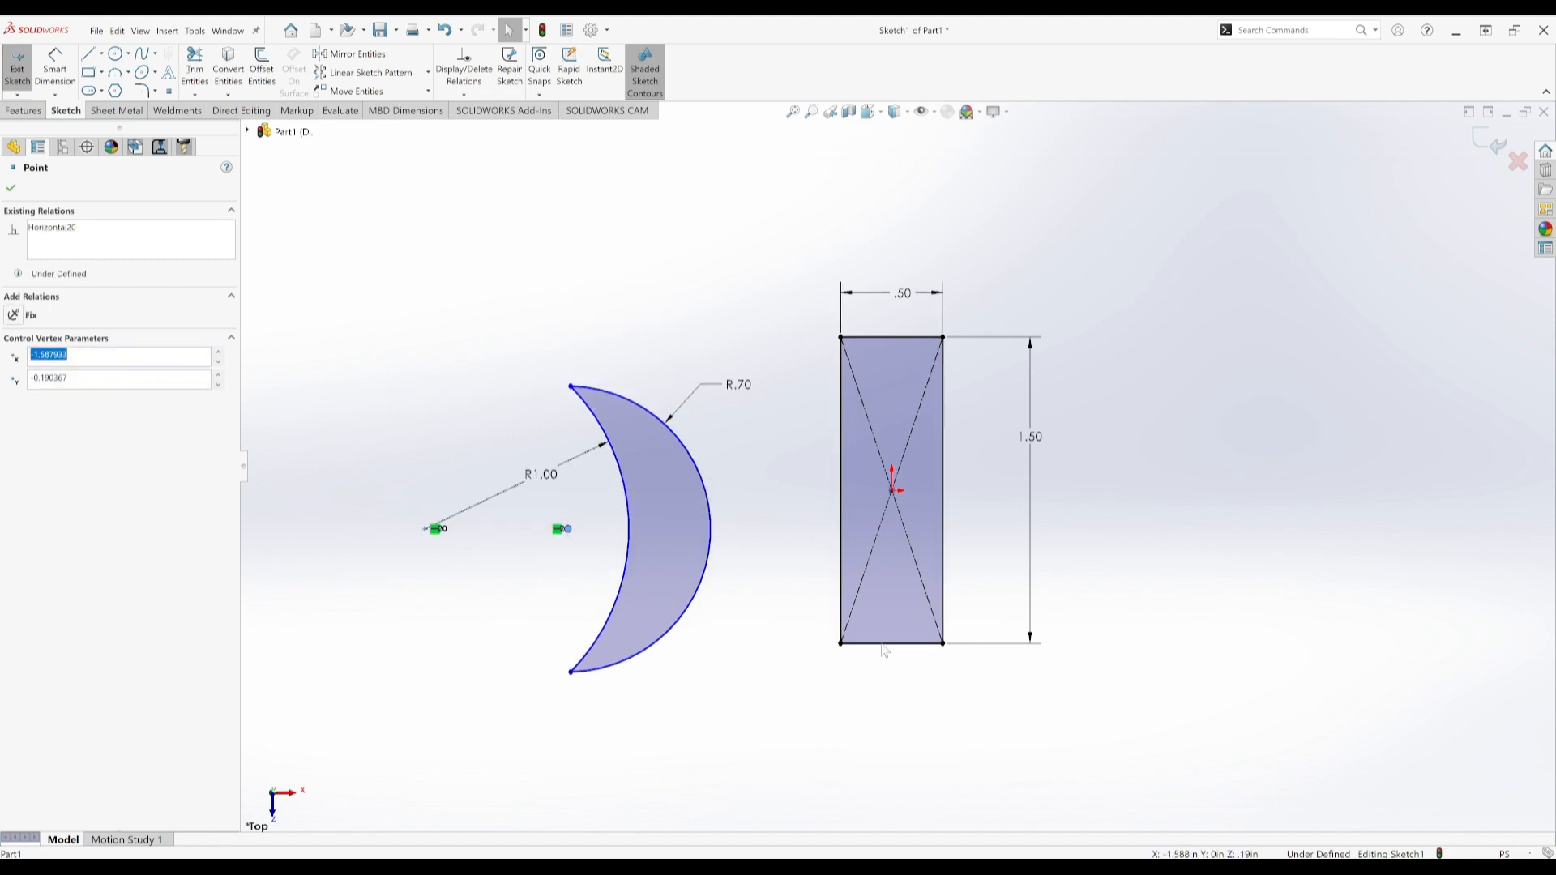
- Dimension the horizontal distance from the outer arc's centre point to the origin as 1.5 in
right_click_drag(475, 640, 510, 367)
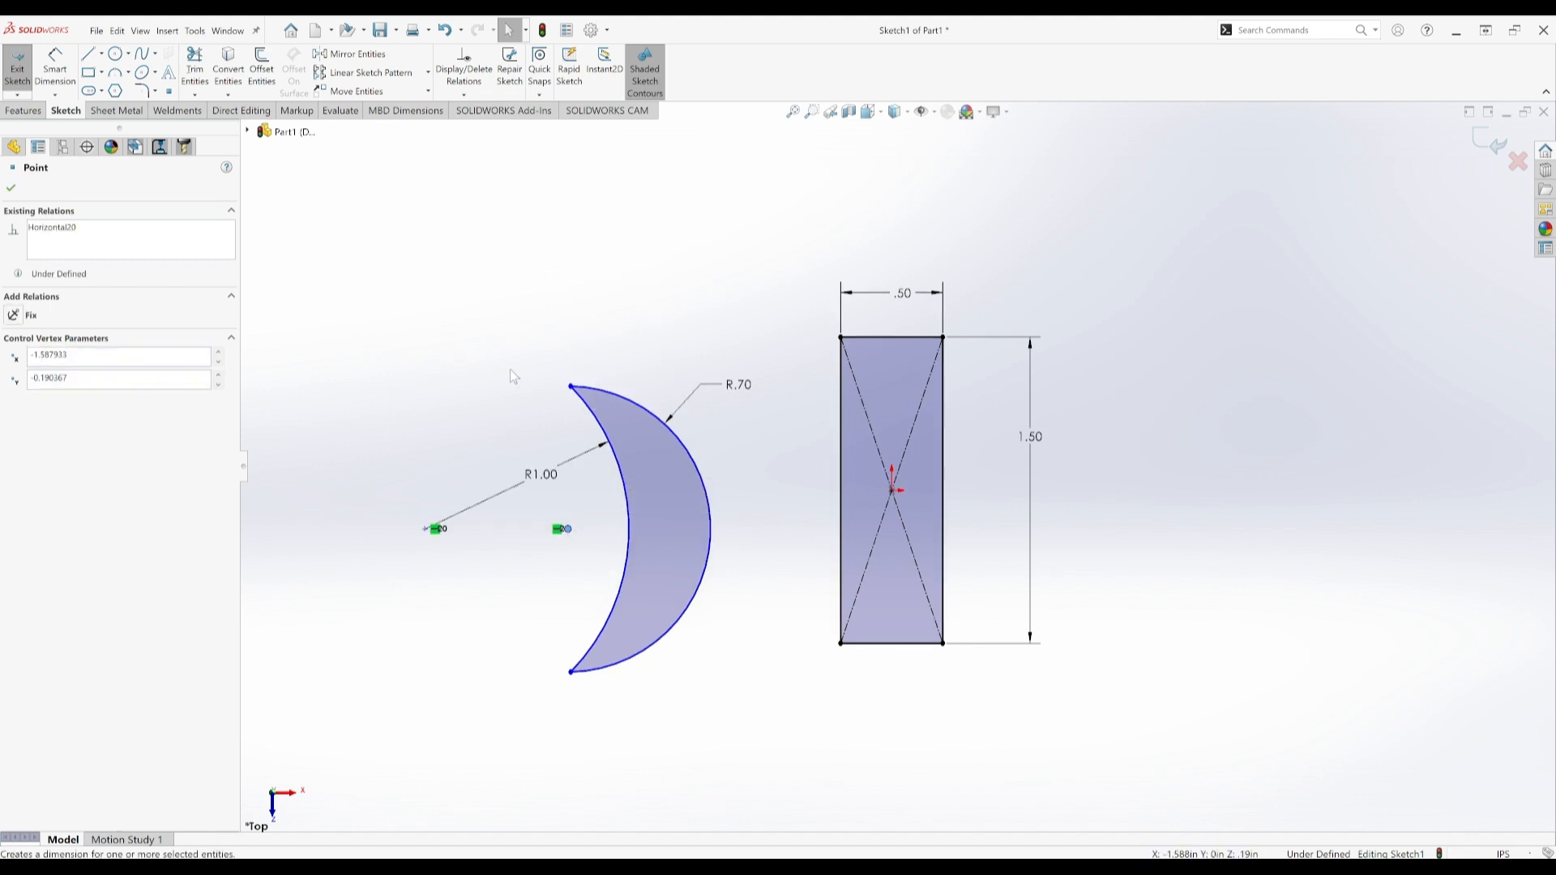
left_click(568, 530)
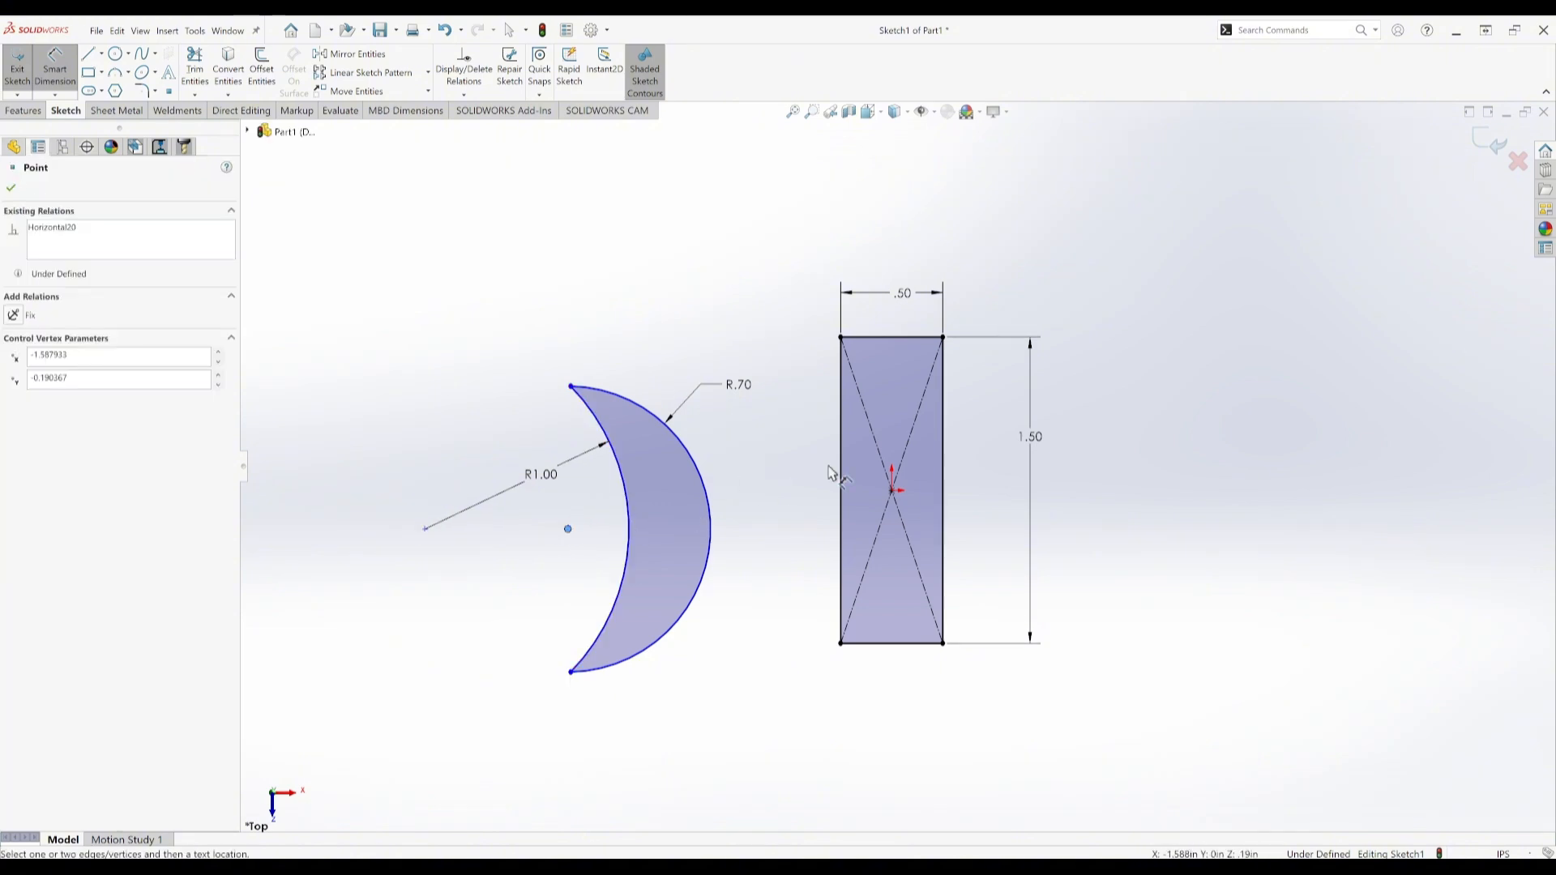
left_click(893, 493)
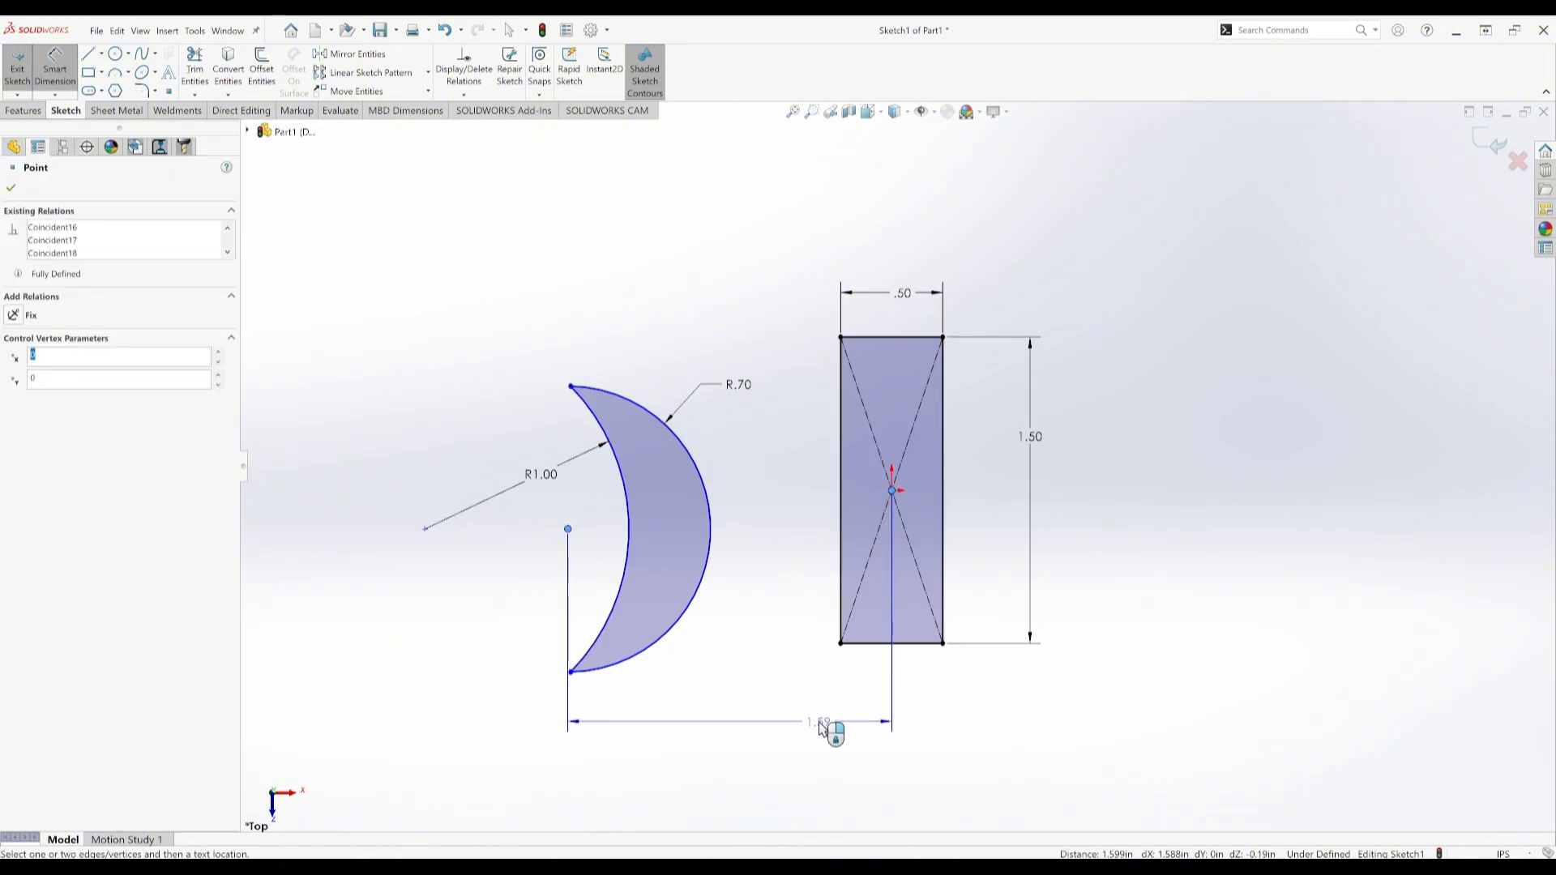
left_click(825, 727)
type("1.5")
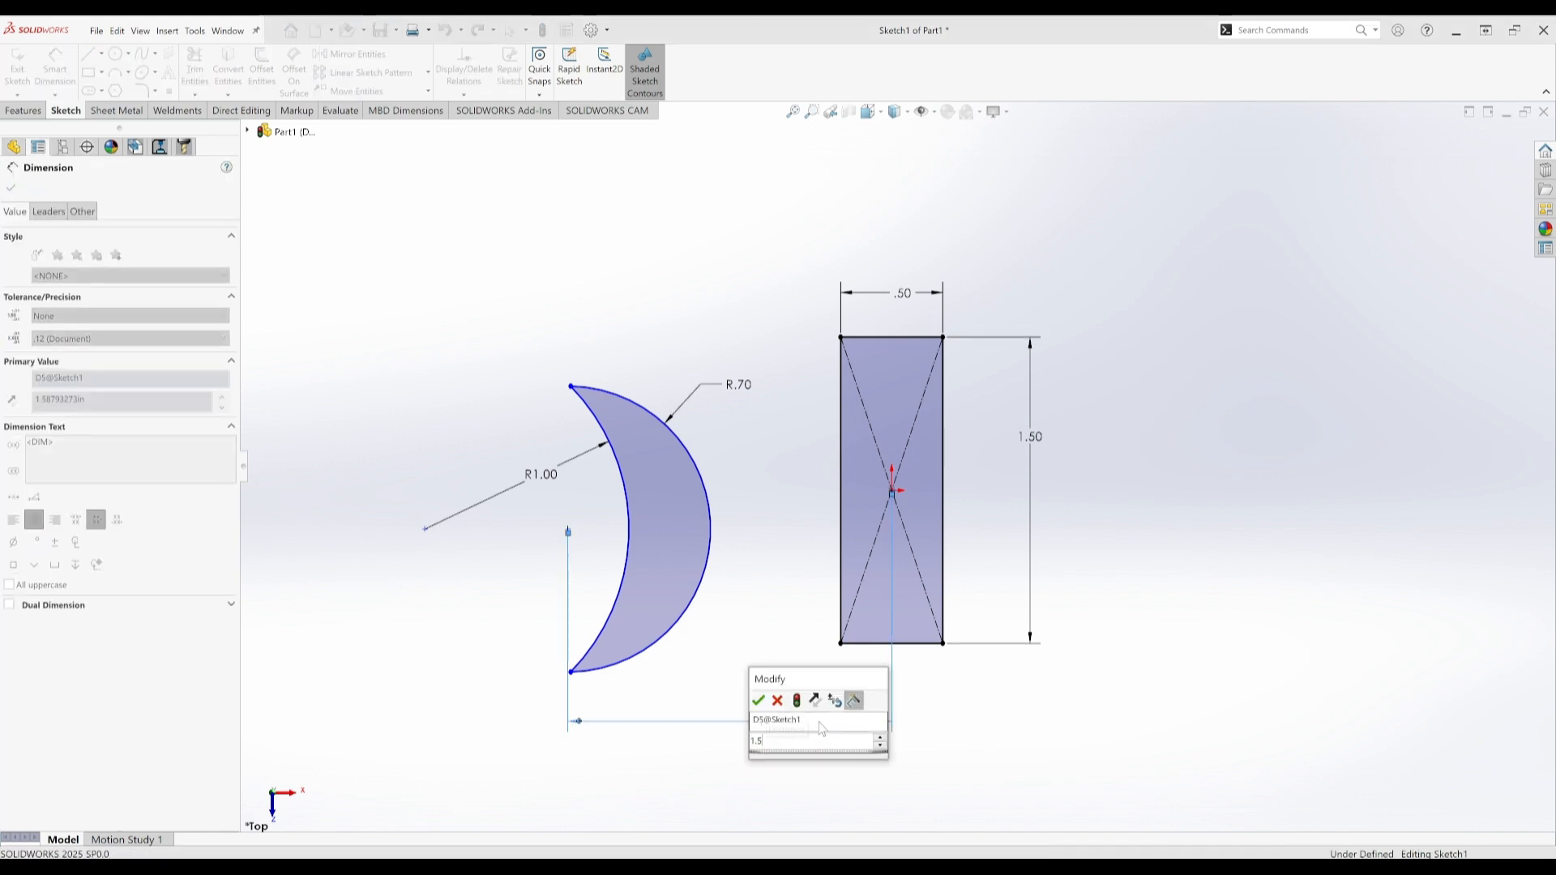
key("Return")
key("Escape")
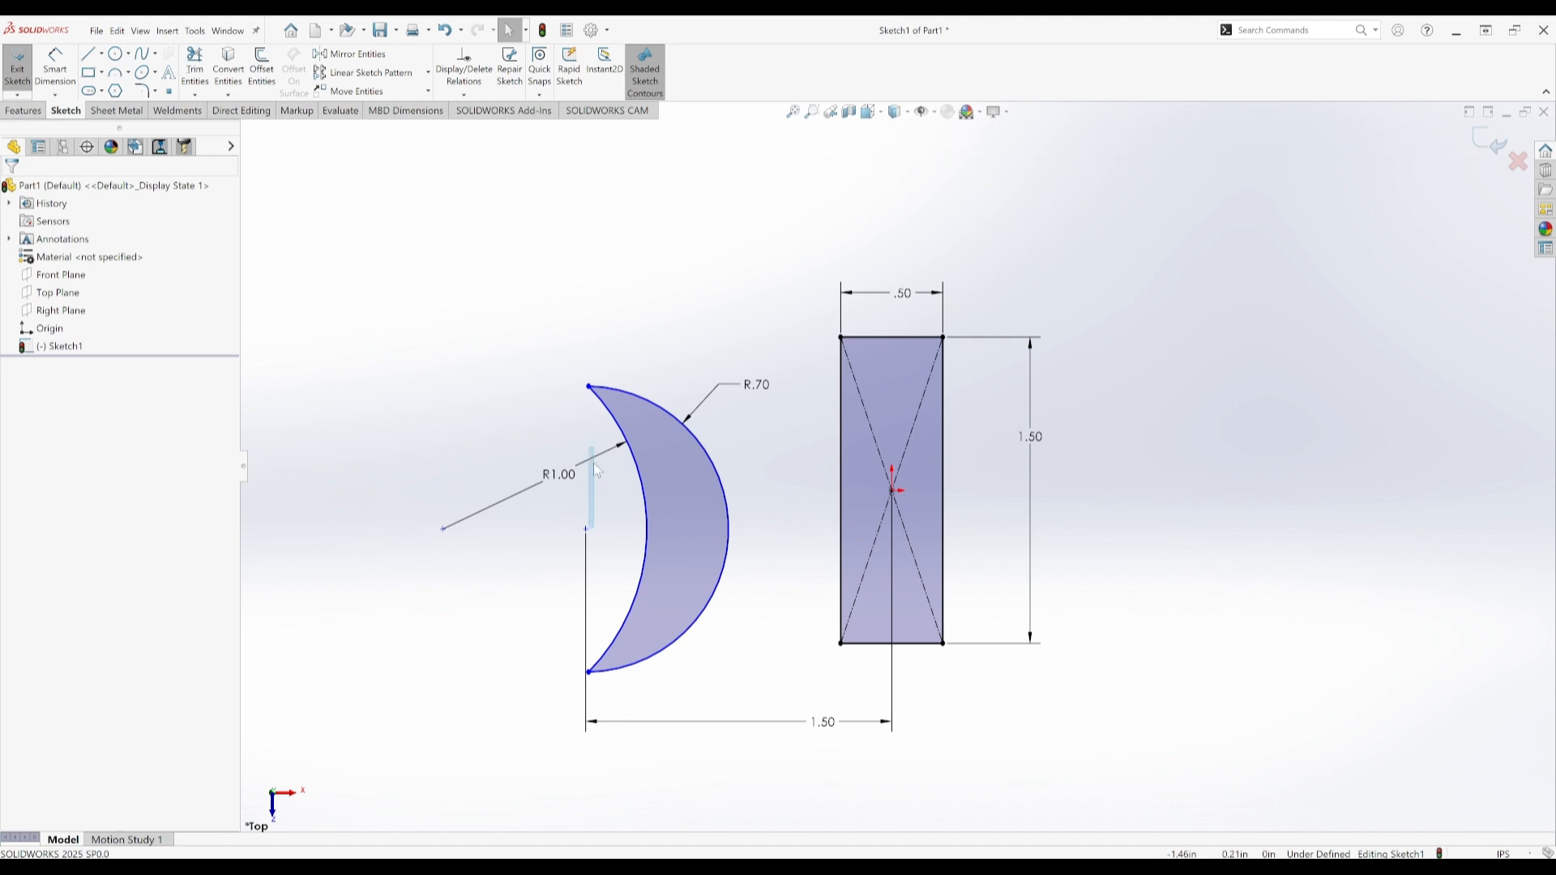
- Move the crescent up by its outer arc's centre point to just below the origin's level and try to dimension the point's vertical distance to the origin
left_click_drag(590, 536, 586, 503)
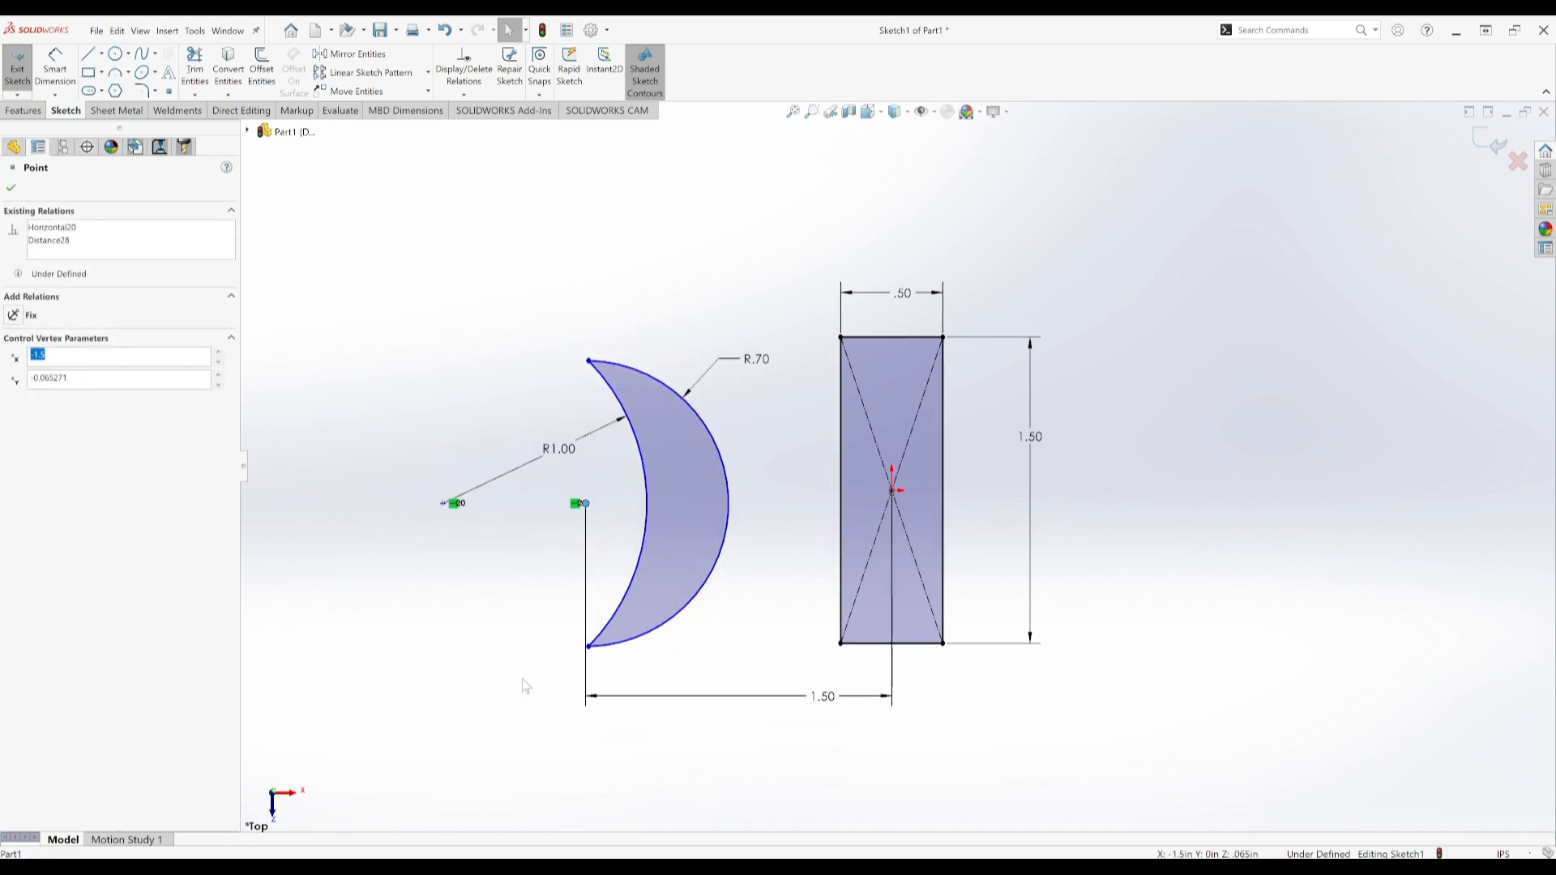
right_click_drag(524, 683, 535, 596)
left_click(587, 504)
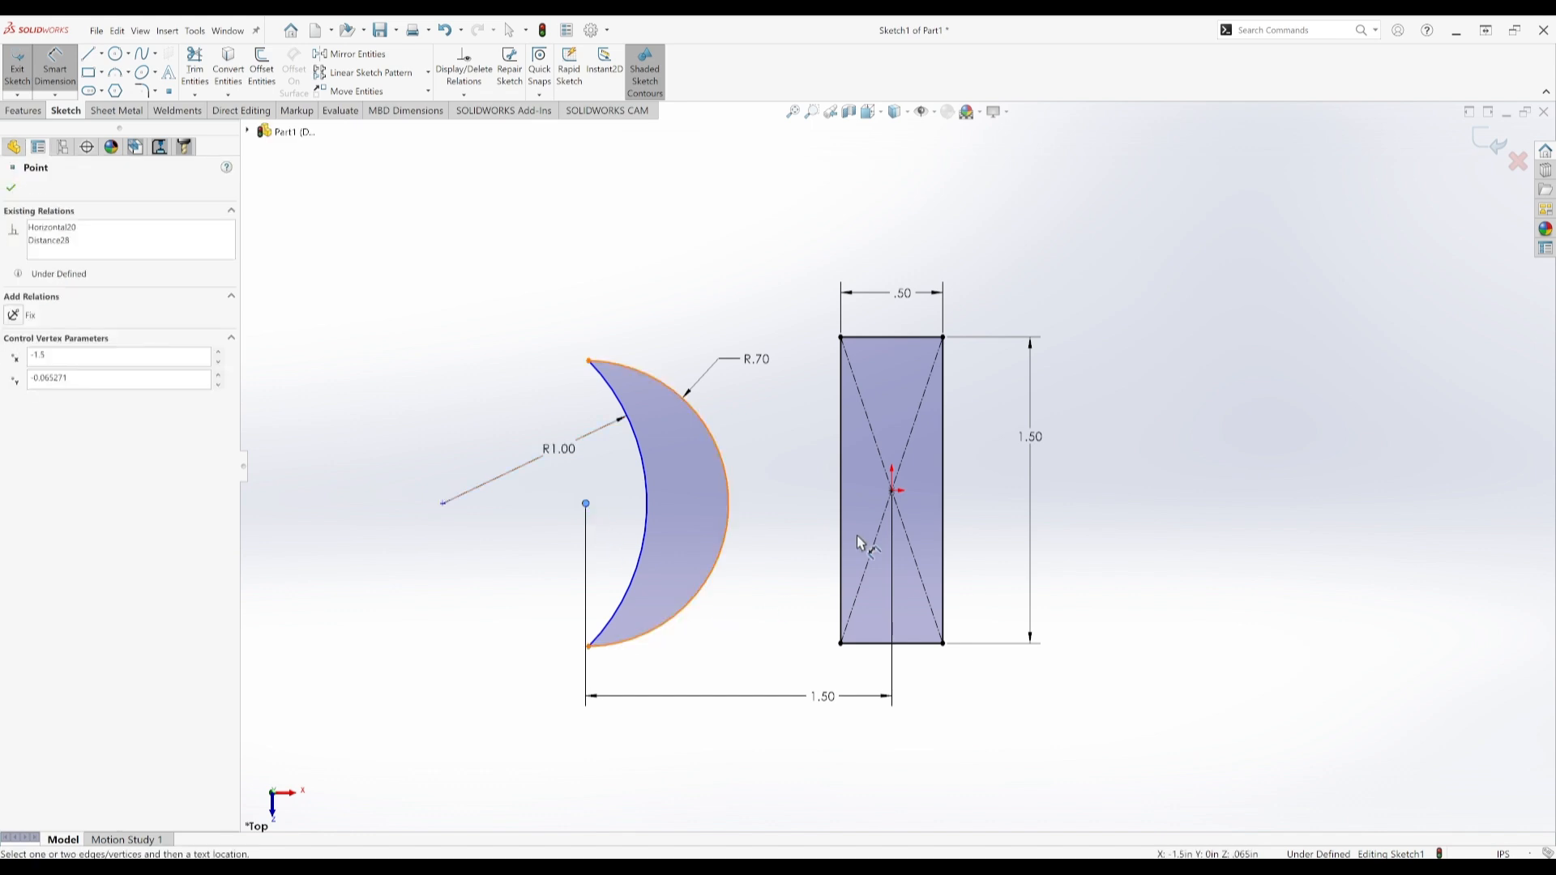
left_click(892, 492)
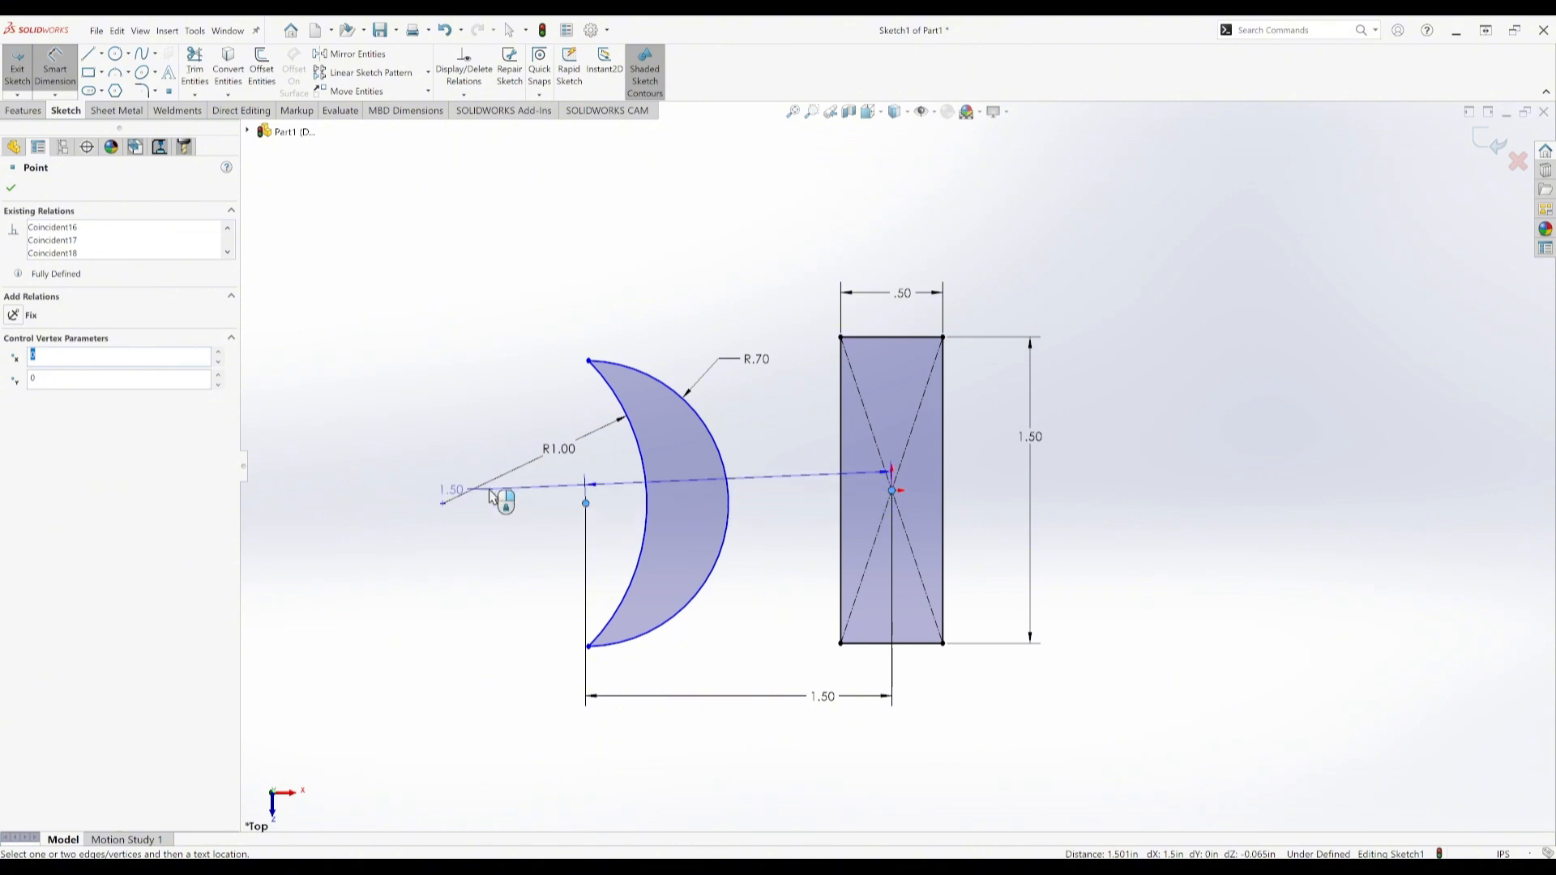
key("Escape")
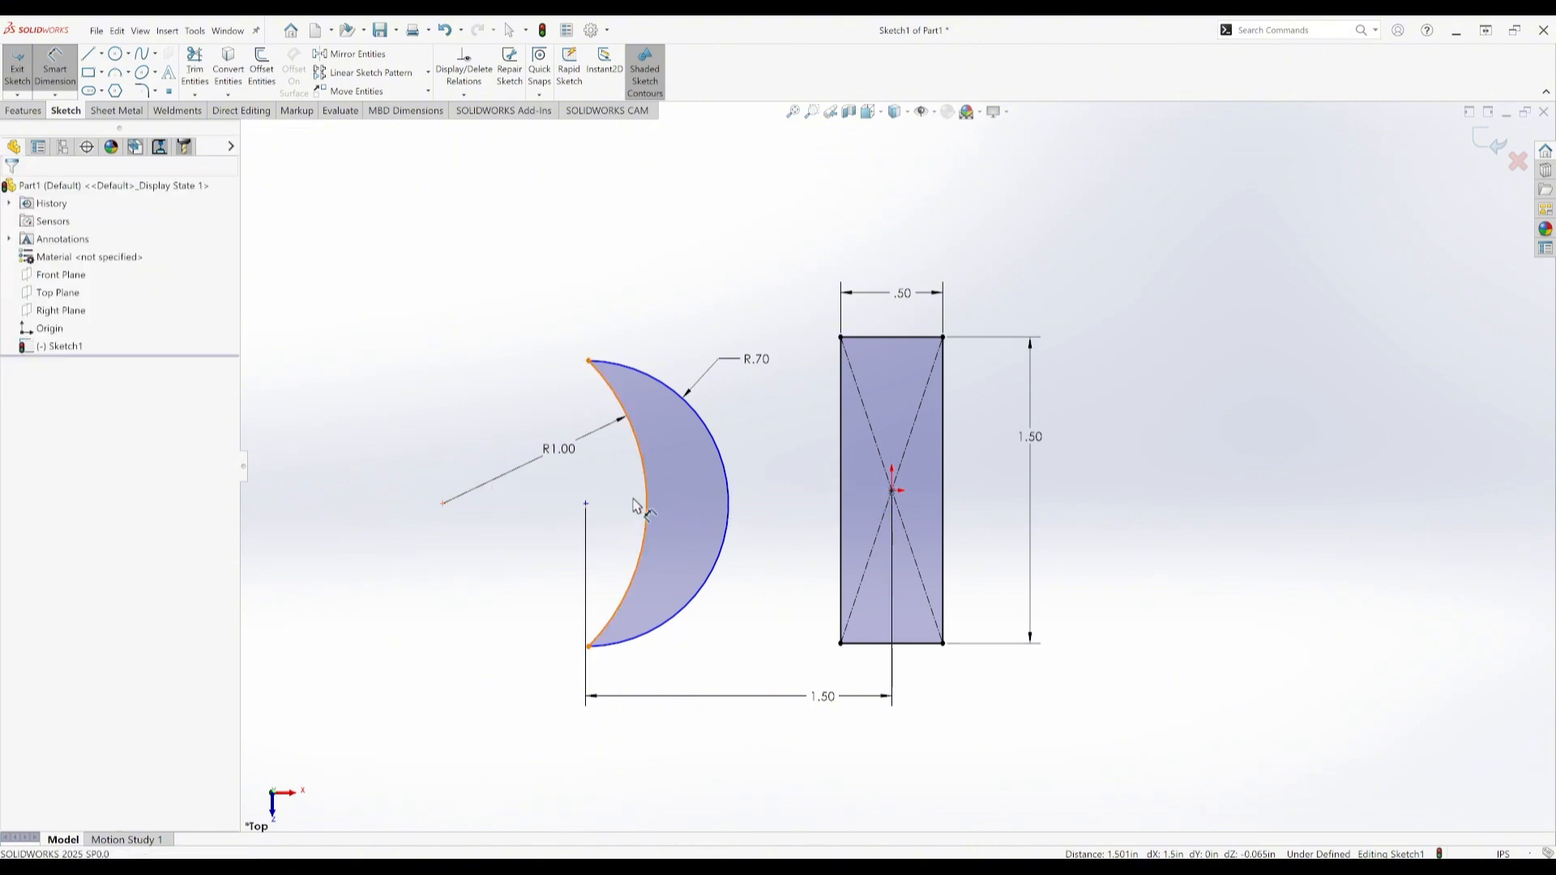
- Sketch a construction line from the outer arc's centre point and attach its other end to the origin
key("l")
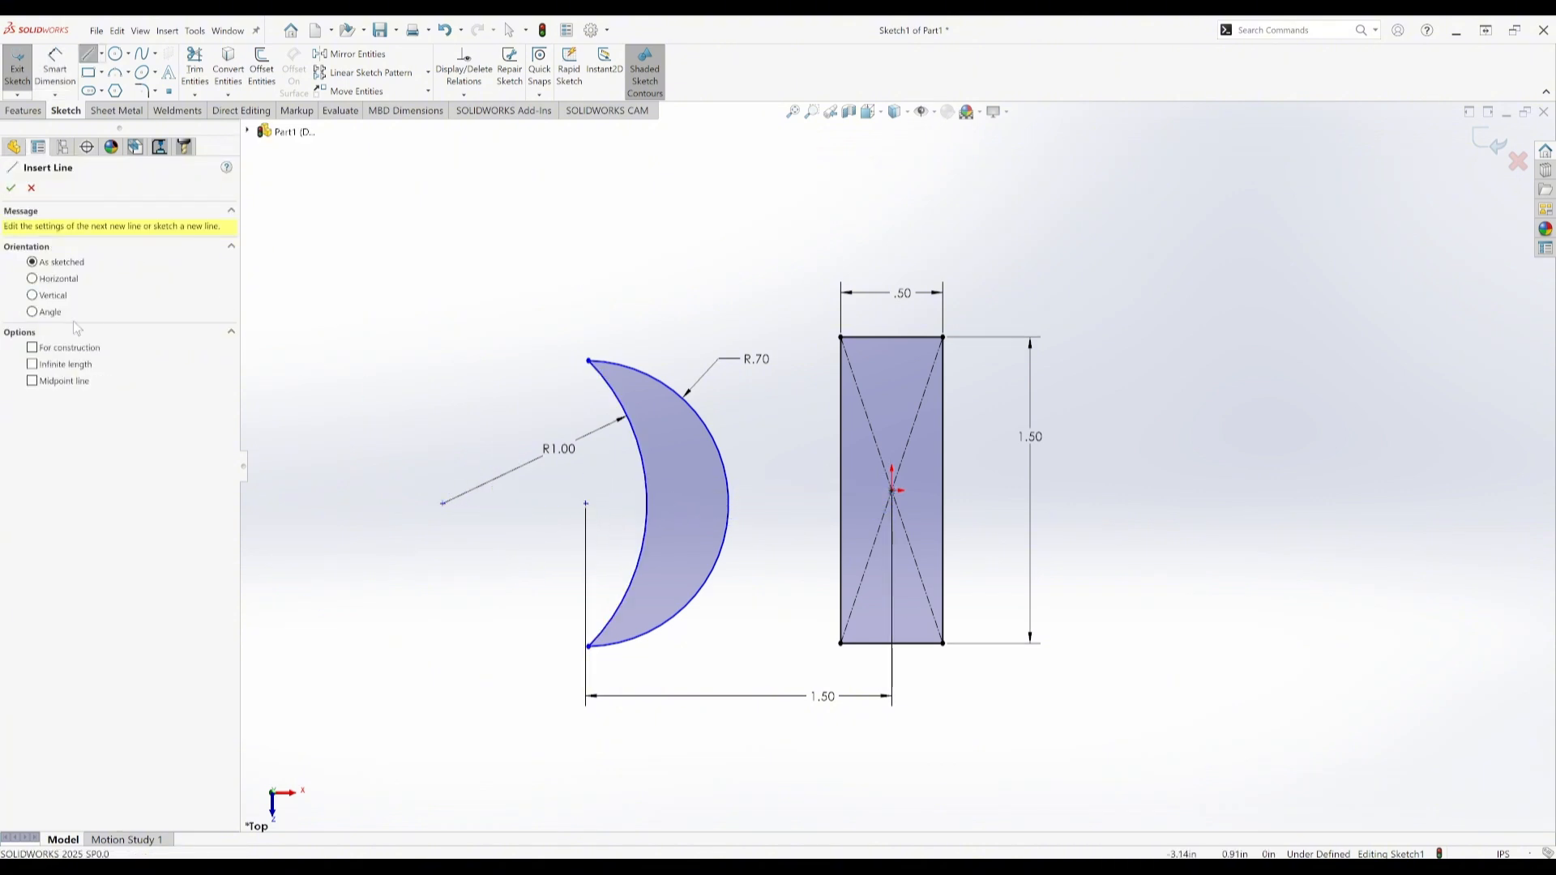
left_click(585, 503)
left_click(891, 490)
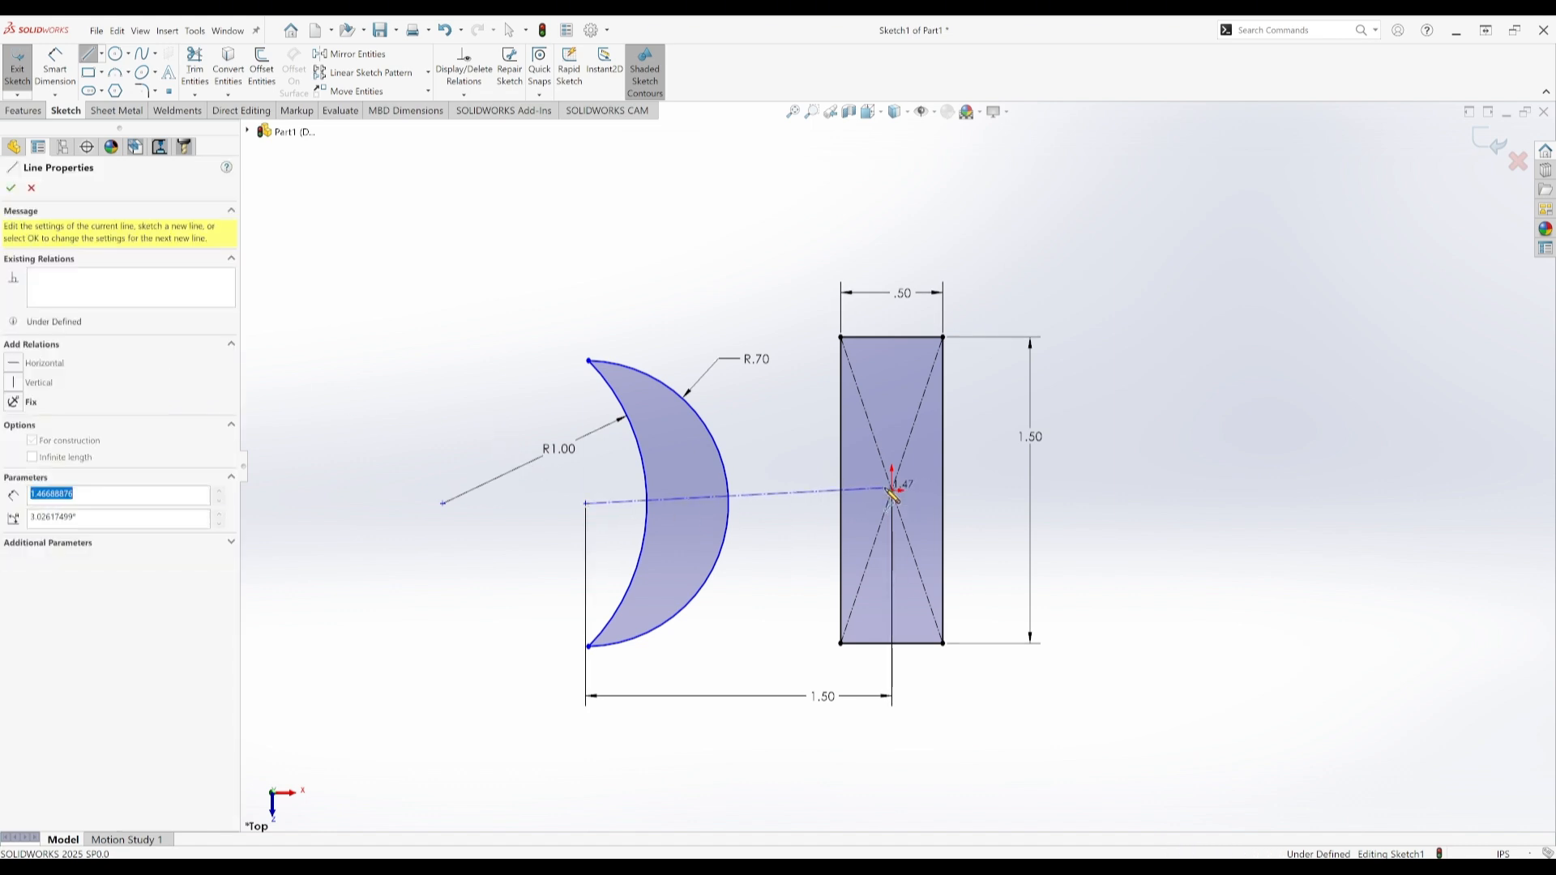
key("Escape")
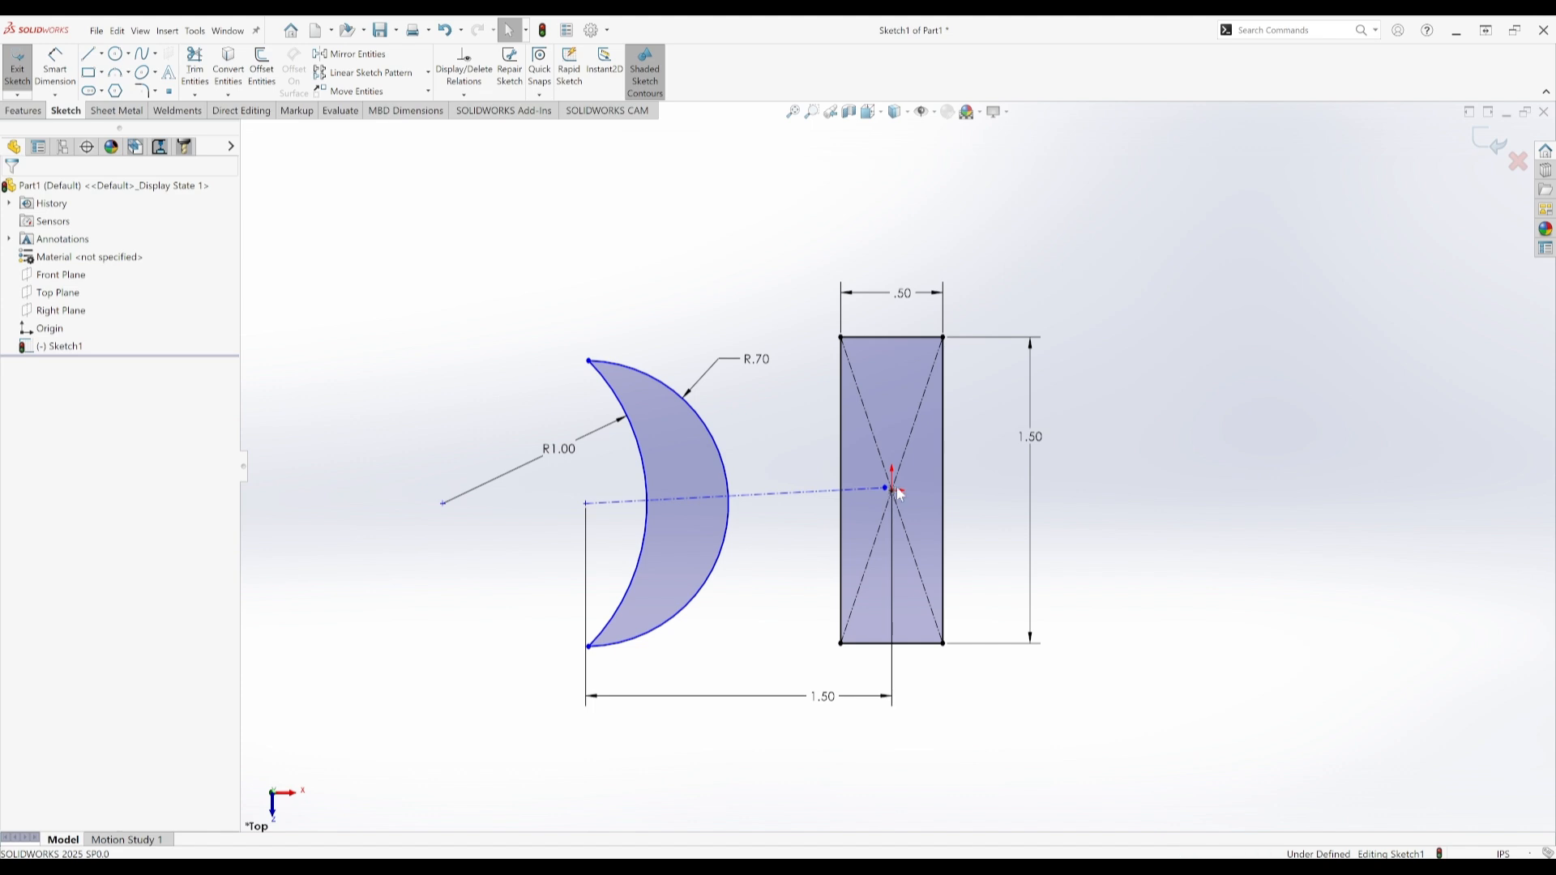
left_click(892, 490)
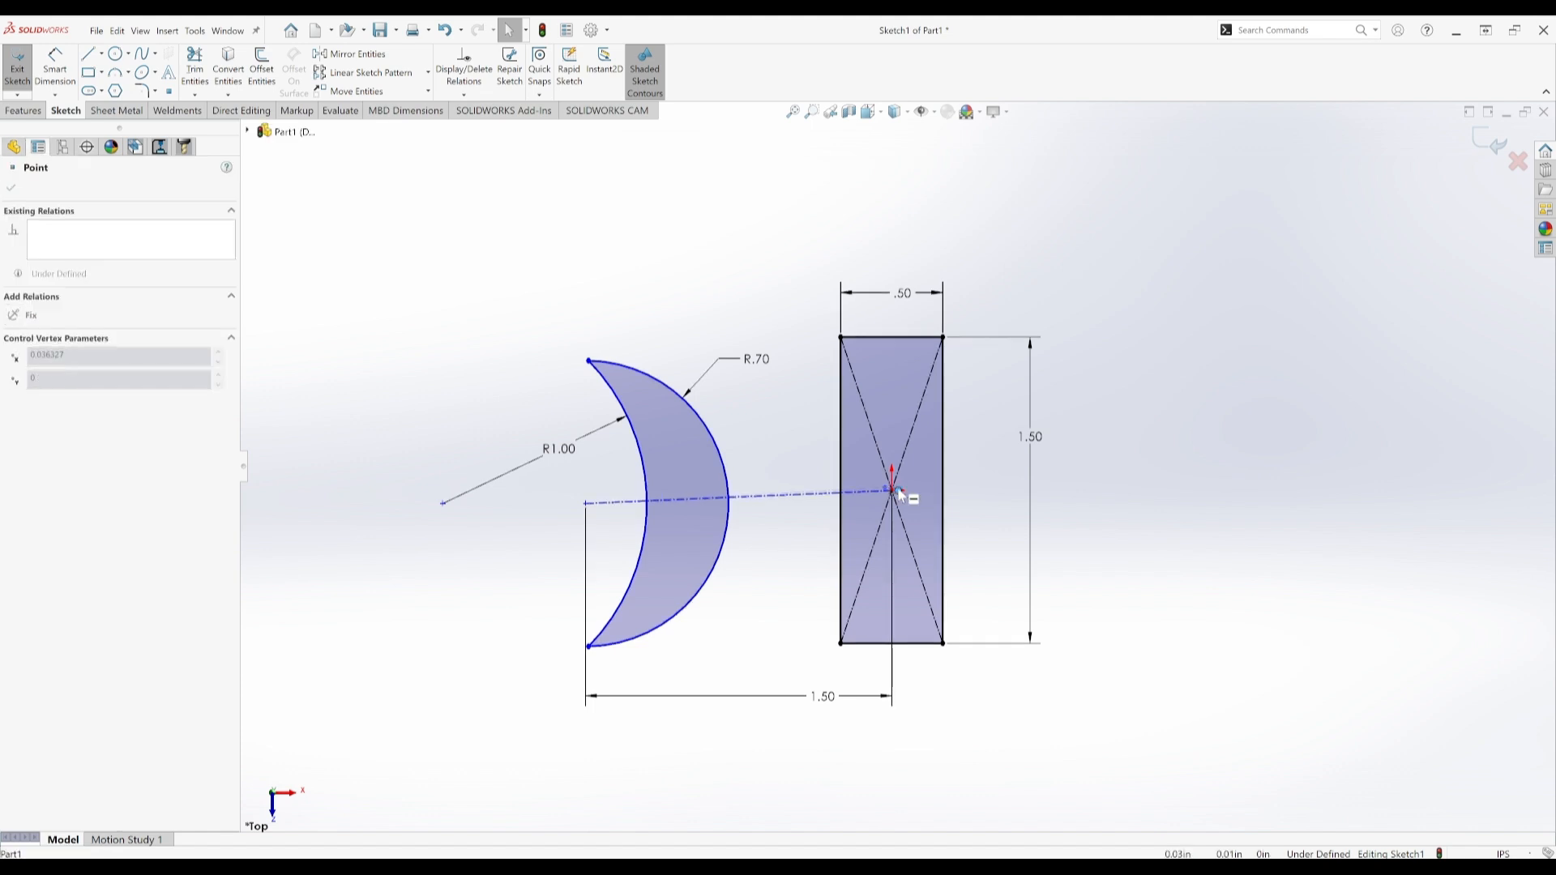
- Add a Horizontal relation to the construction line between the outer arc's centre point and the origin
left_click(785, 498)
left_click(820, 456)
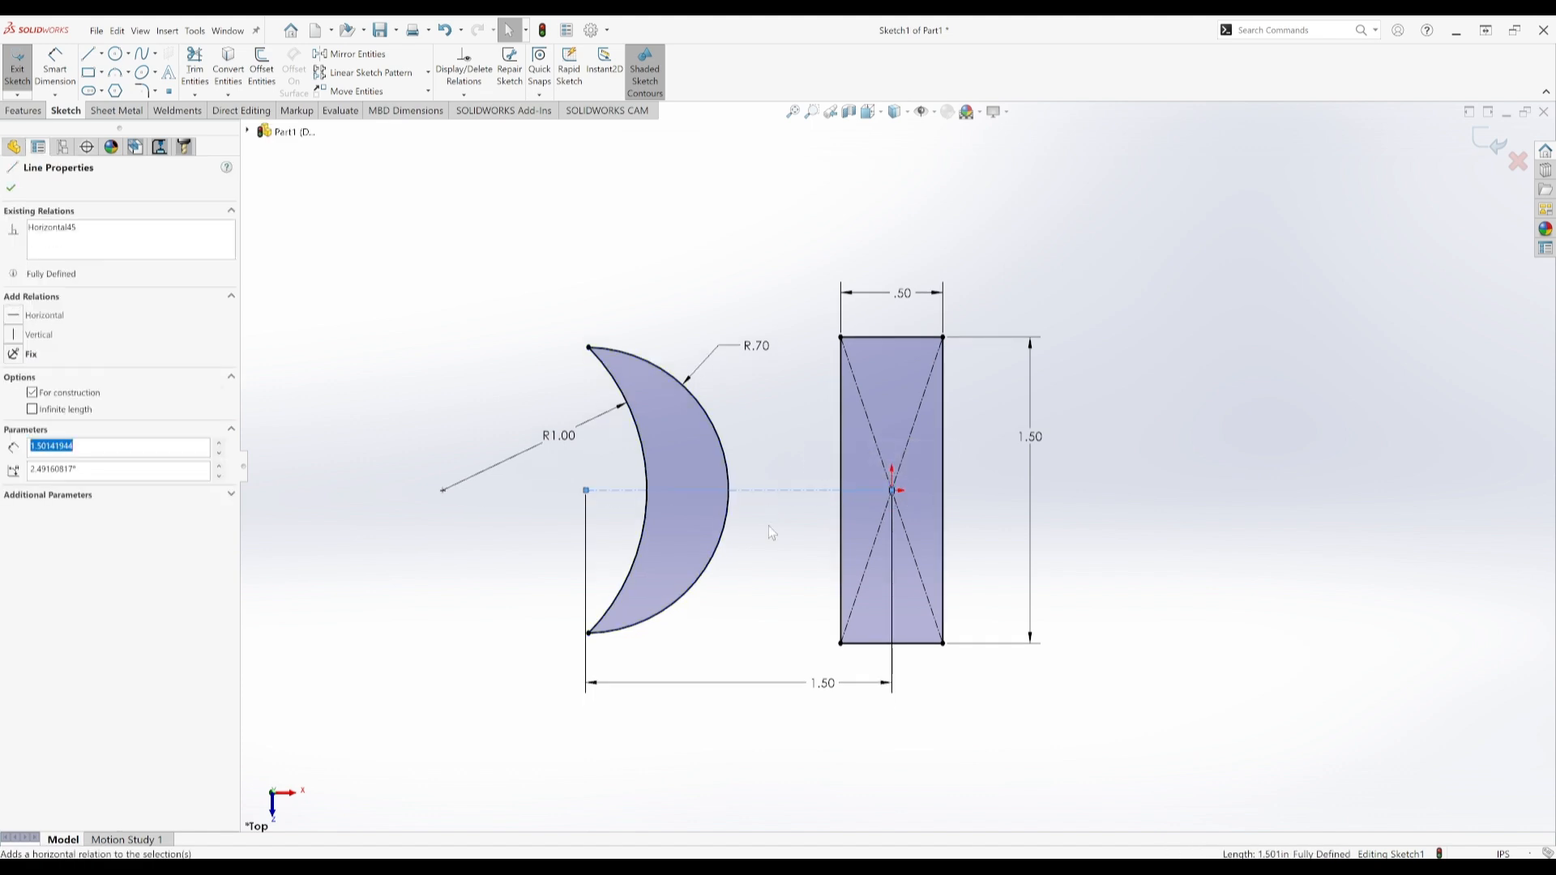
left_click(756, 537)
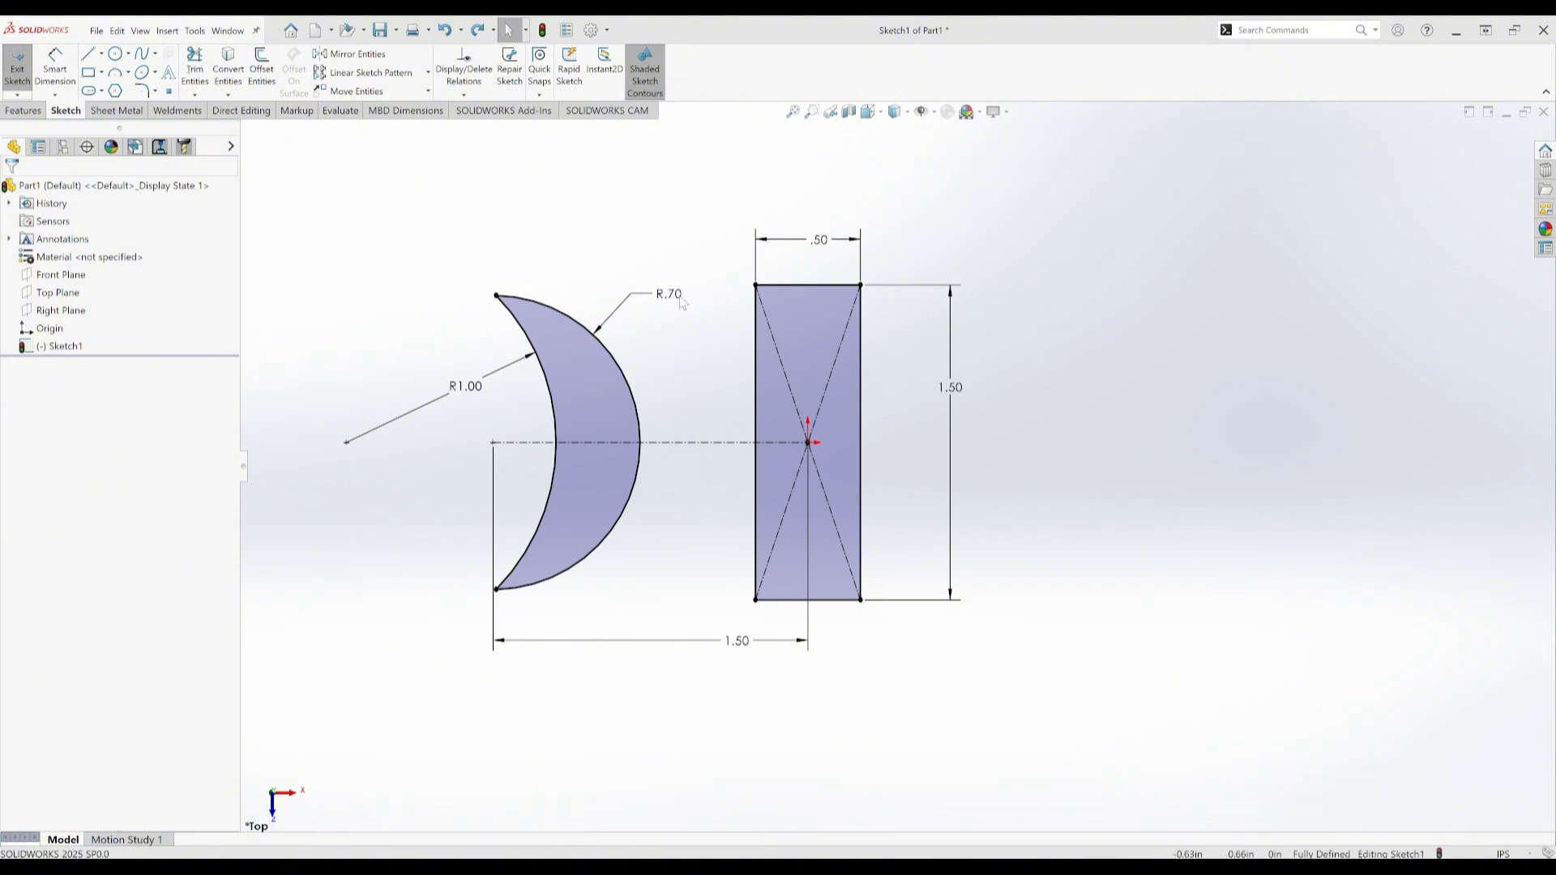
- Delete all geometry in the sketch and sketch a corner rectangle about 0.93 in wide and 0.99 in high, starting at the origin
left_click_drag(351, 193, 1060, 727)
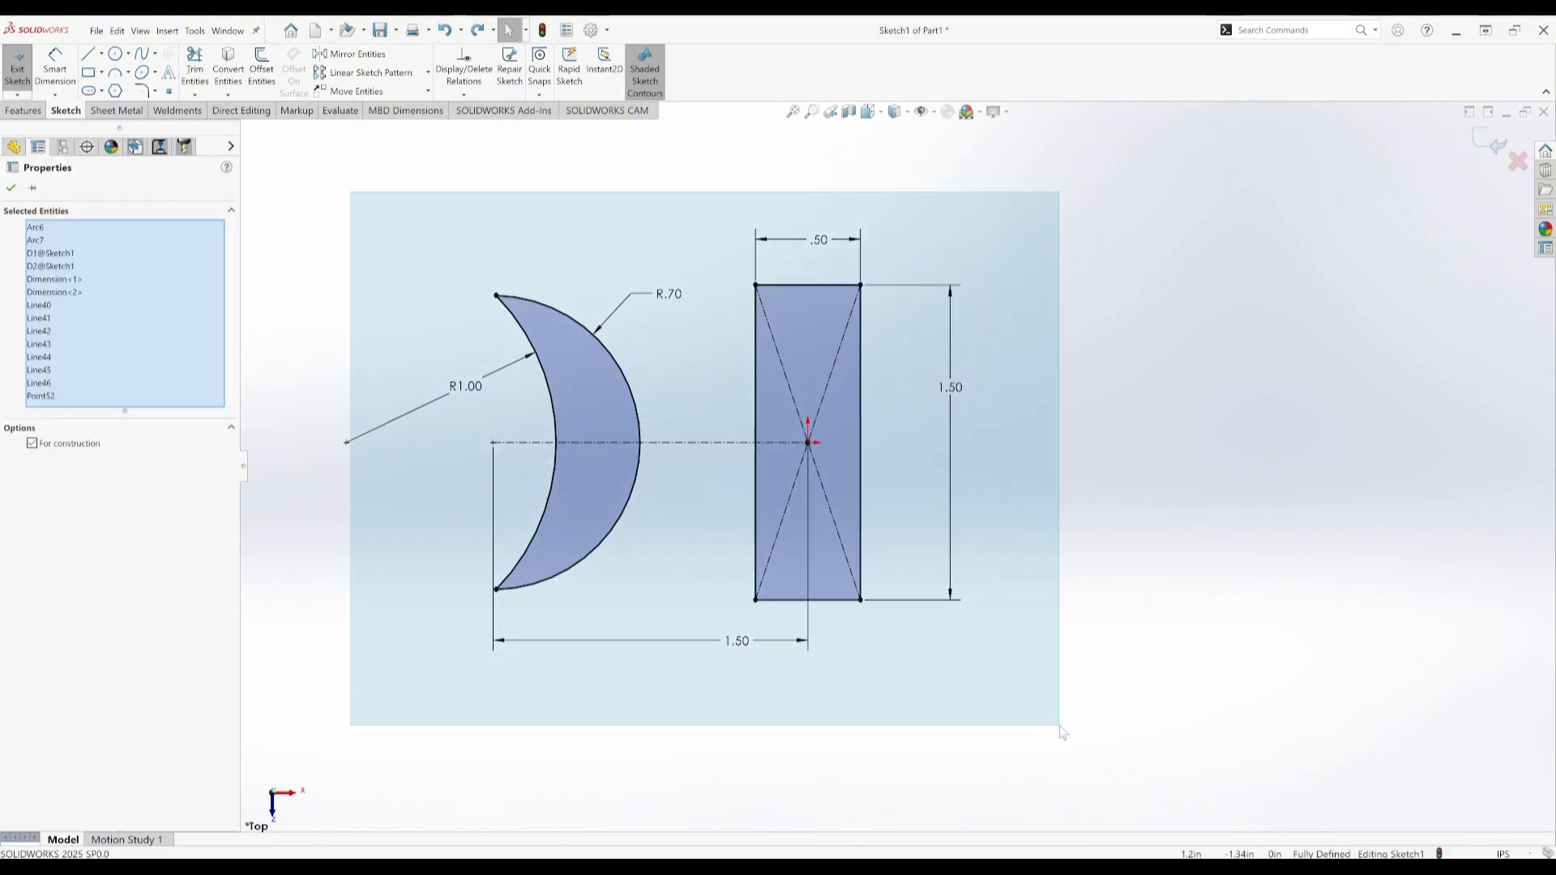
key("Delete")
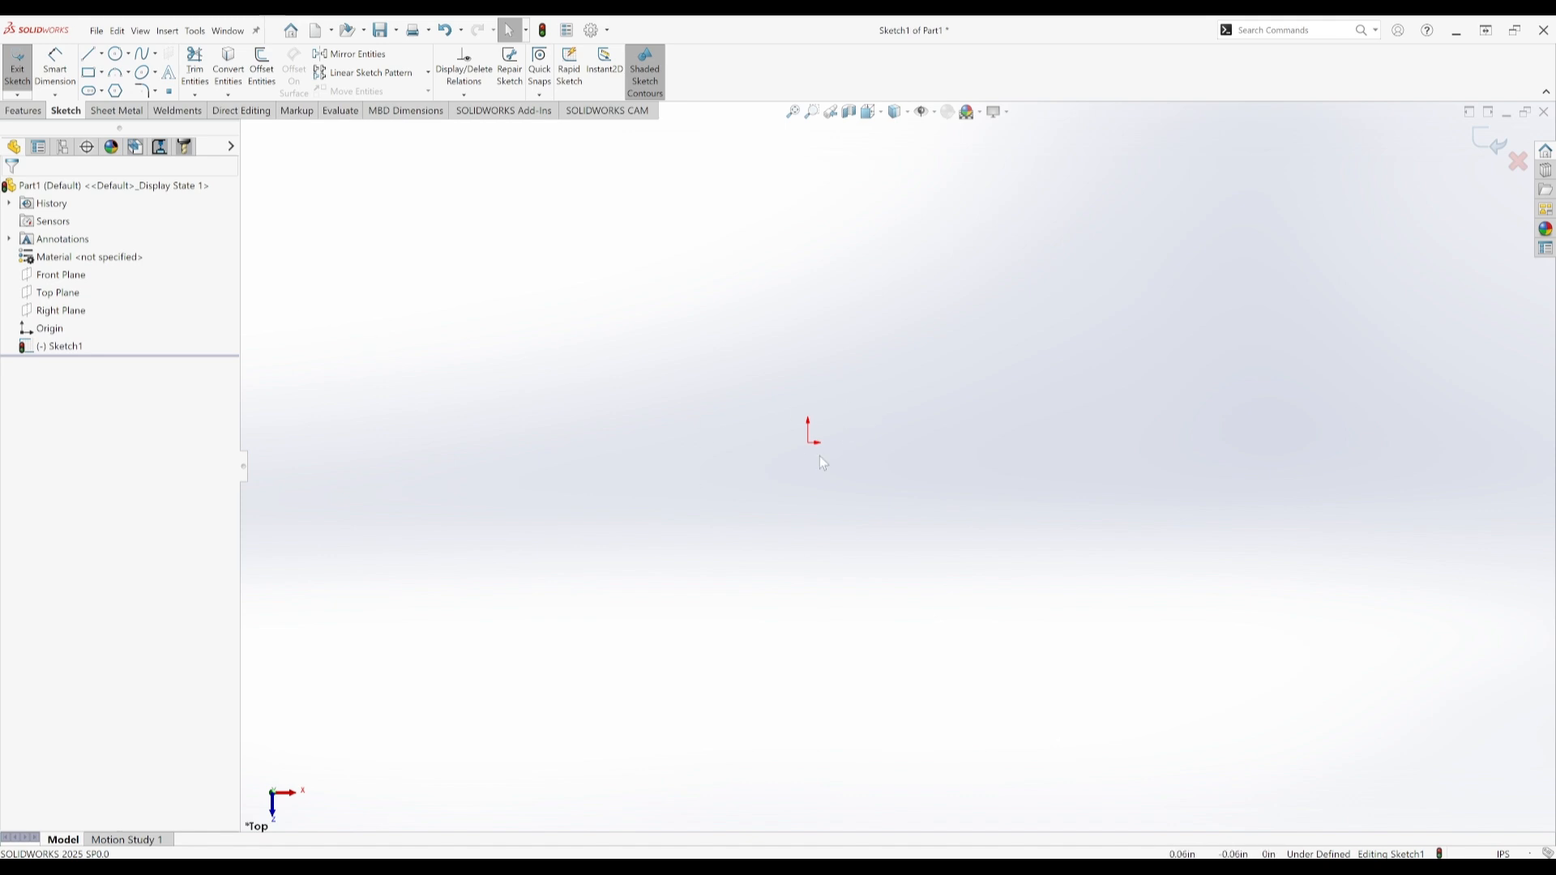
key("r")
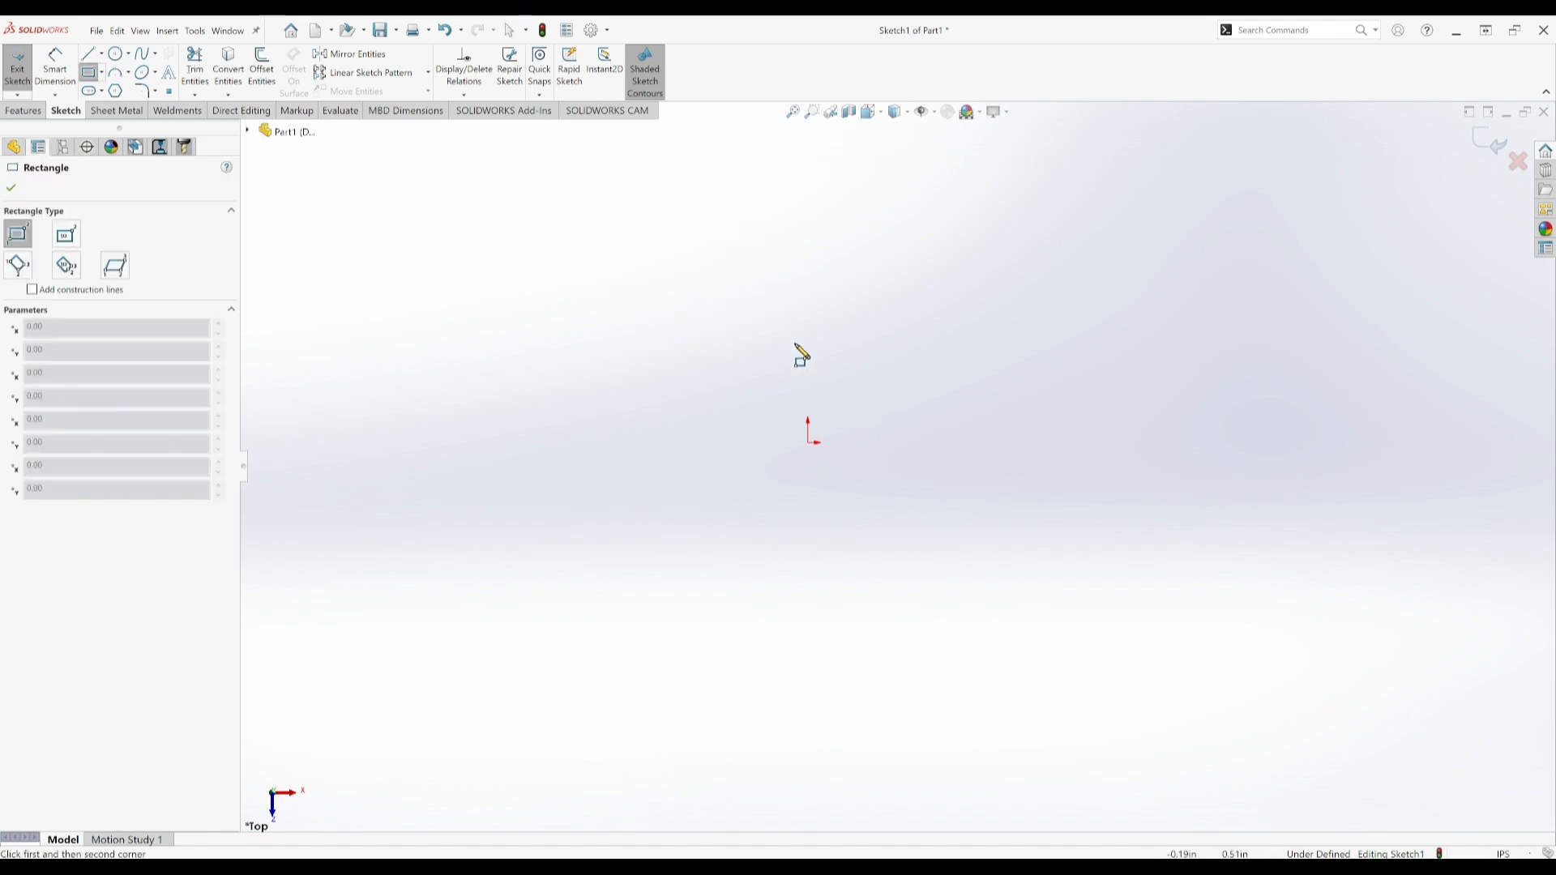
left_click(808, 442)
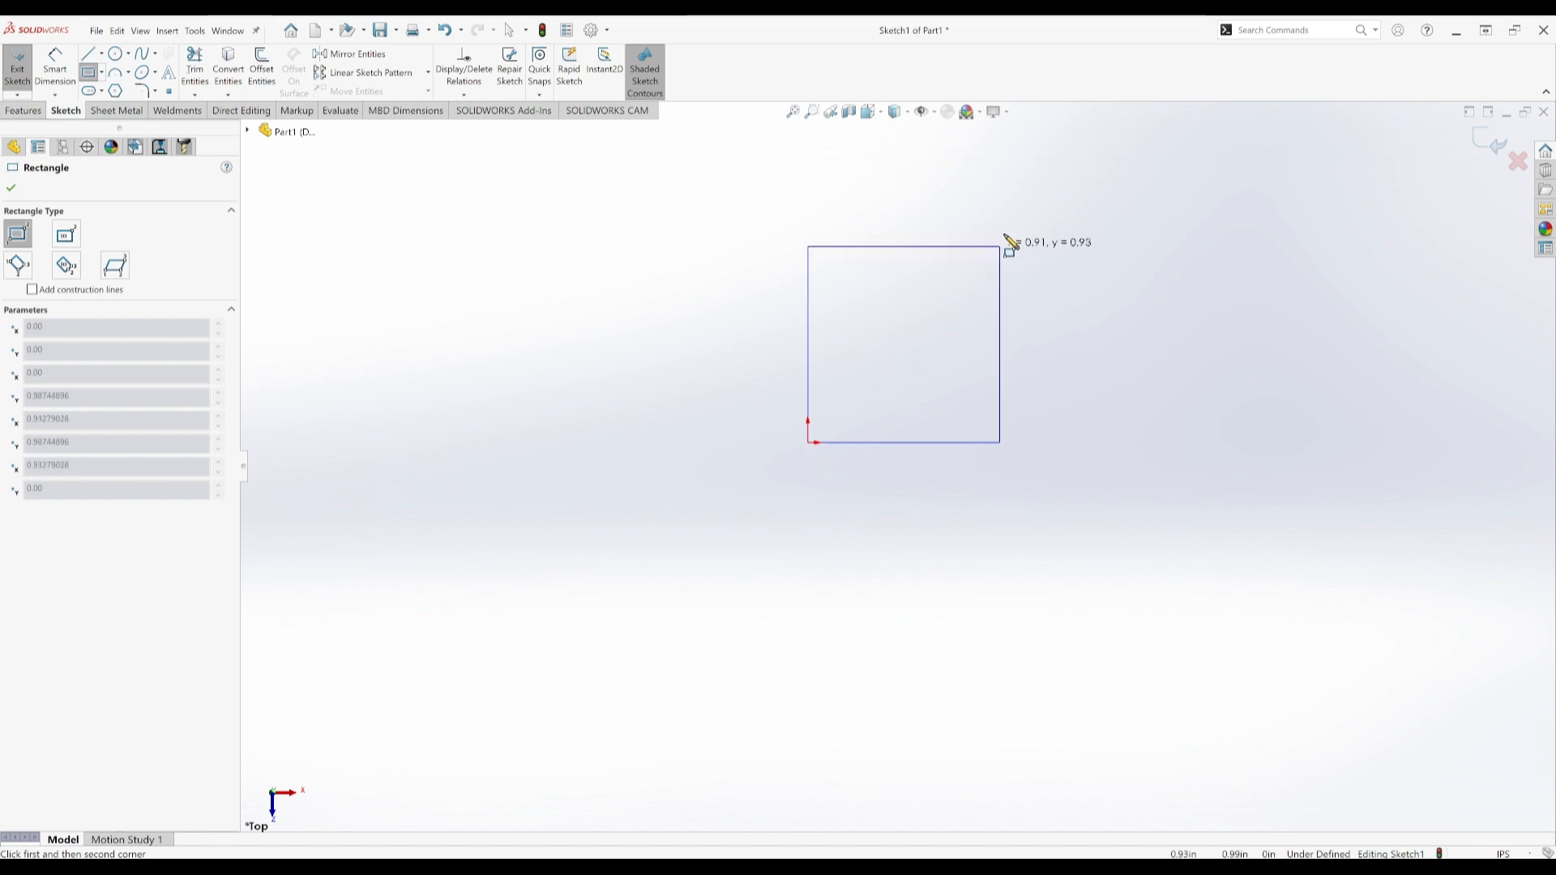
left_click(1004, 233)
key("Escape")
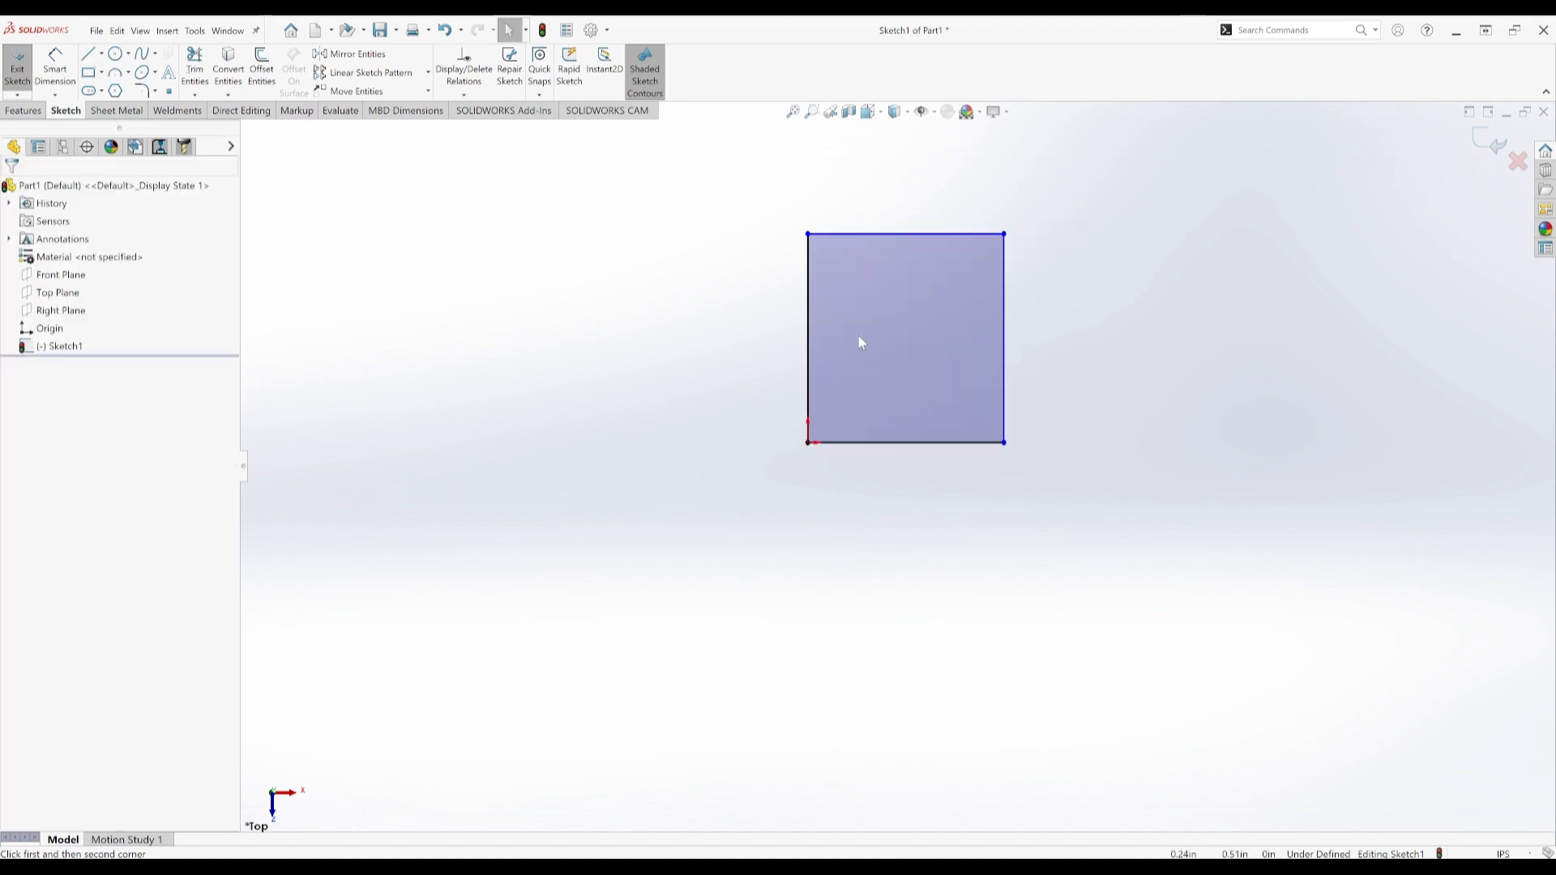
- Apply Fully Define Sketch to all entities of the rectangle sketch, with relations and dimensions enabled
left_click(464, 95)
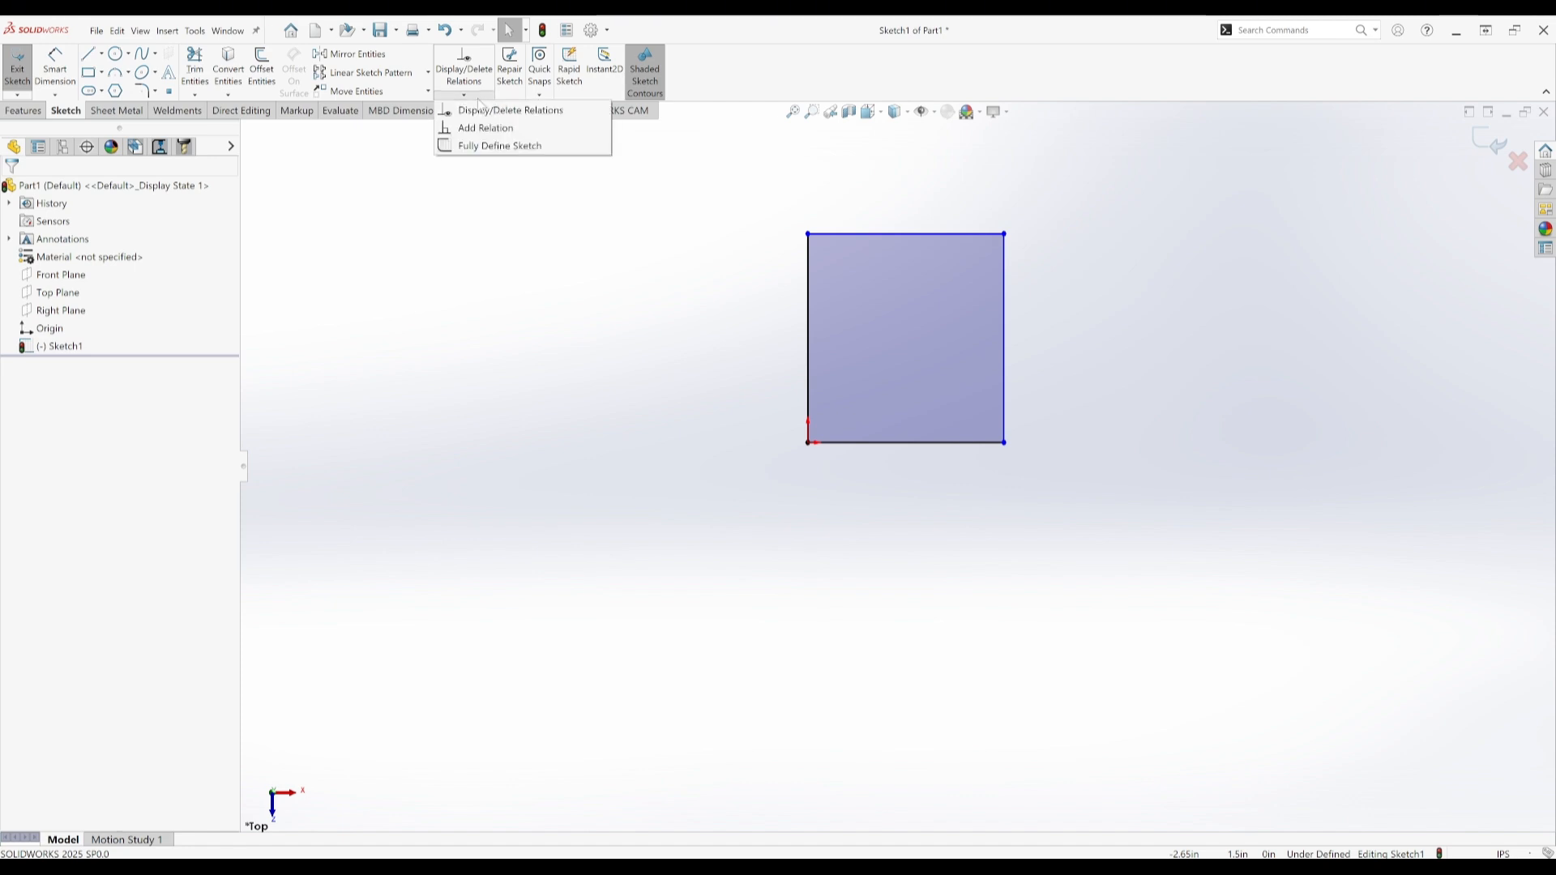
left_click(504, 147)
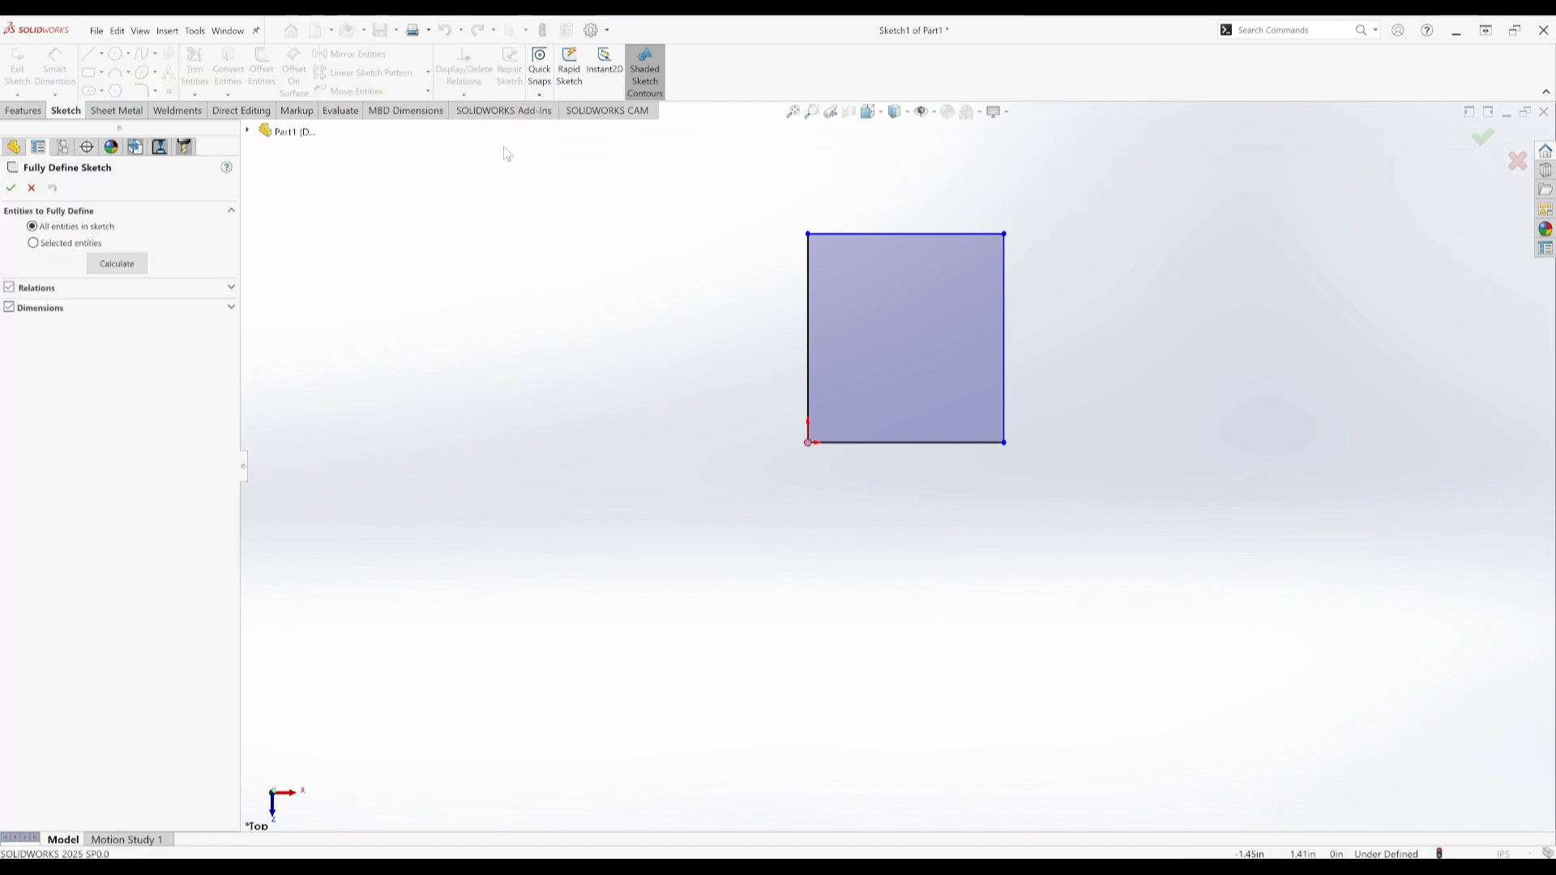
left_click(10, 188)
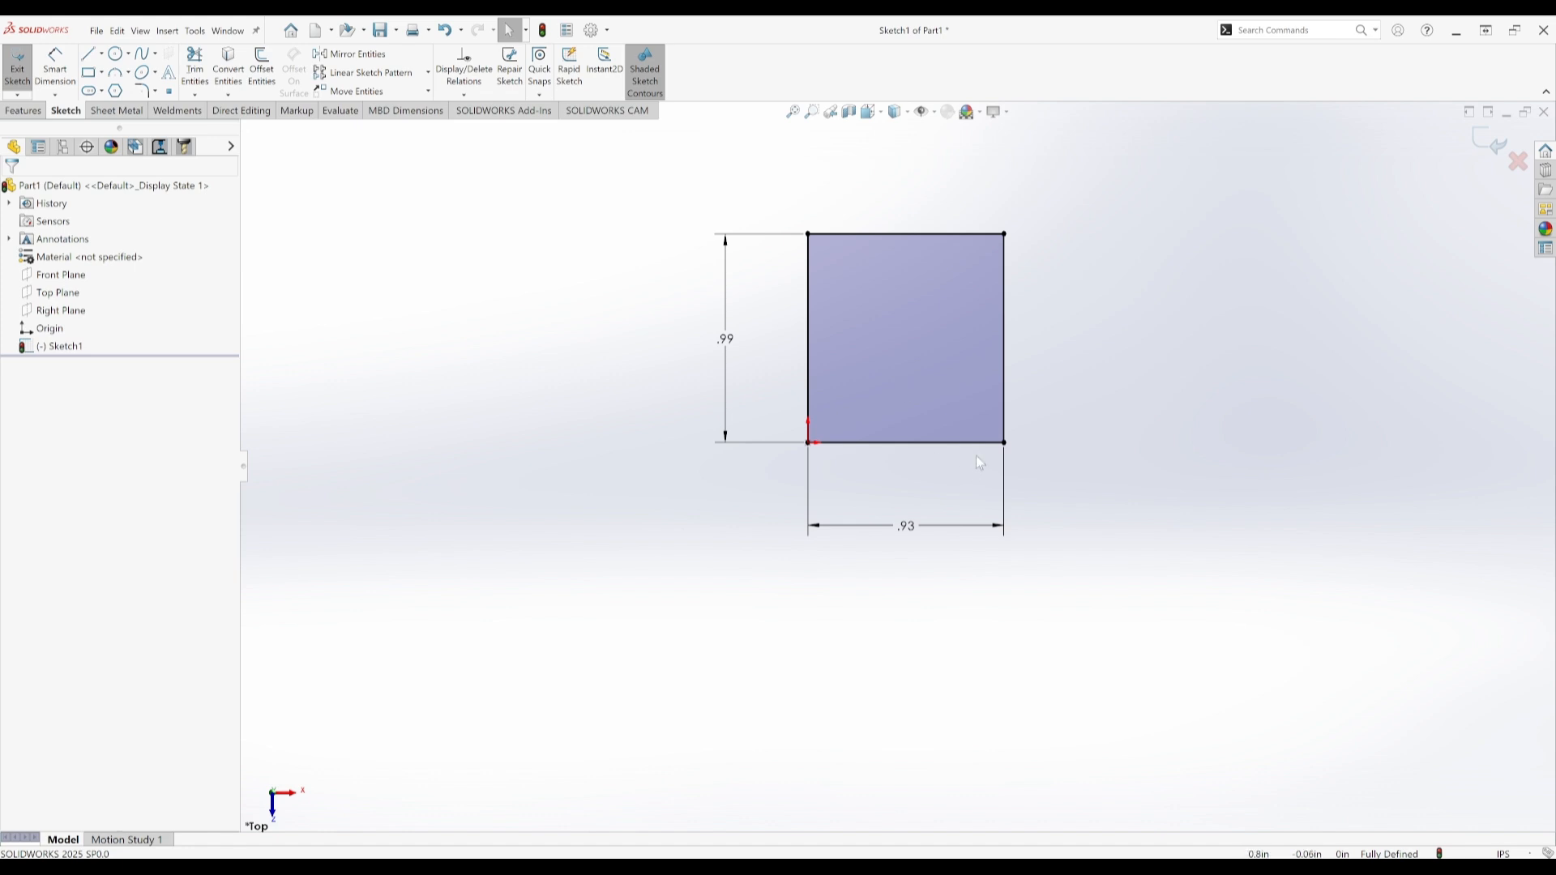
scroll(984, 457, "up", 1)
mouse_move(990, 455)
middle_mouse_down("ctrl")
mouse_move(981, 513)
mouse_move(957, 517)
middle_mouse_up("ctrl")
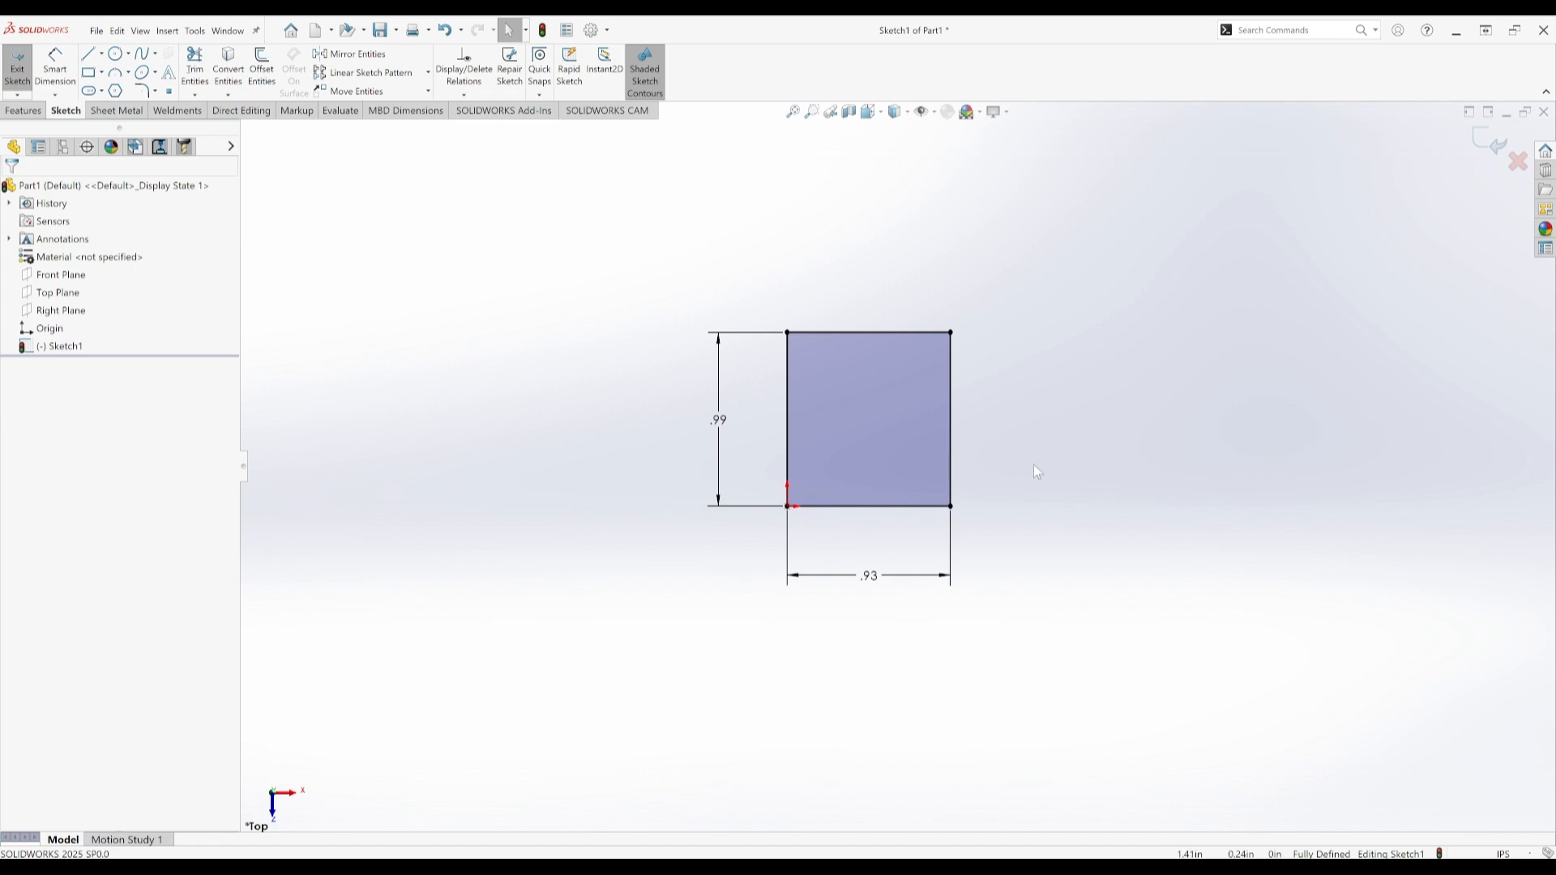
scroll(1041, 456, "down", 1)
scroll(1023, 373, "up", 1)
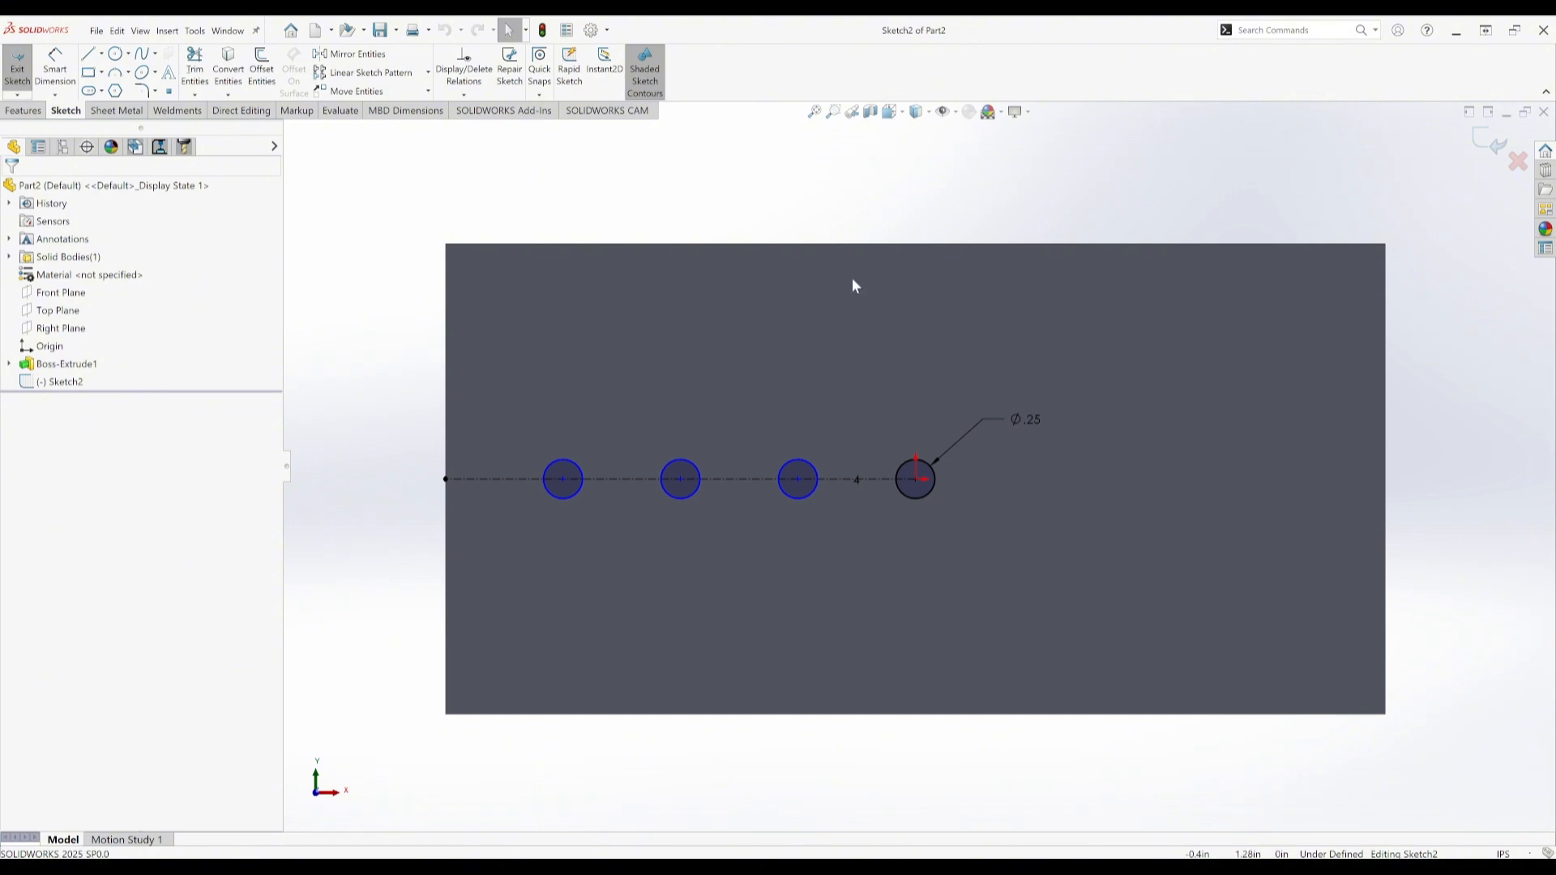
- In Part2, apply Fully Define Sketch to all entities of the patterned circle sketch on the plate, with relations and dimensions enabled
mouse_move(956, 598)
middle_mouse_down()
mouse_move(911, 350)
mouse_move(932, 436)
middle_mouse_up()
key("space")
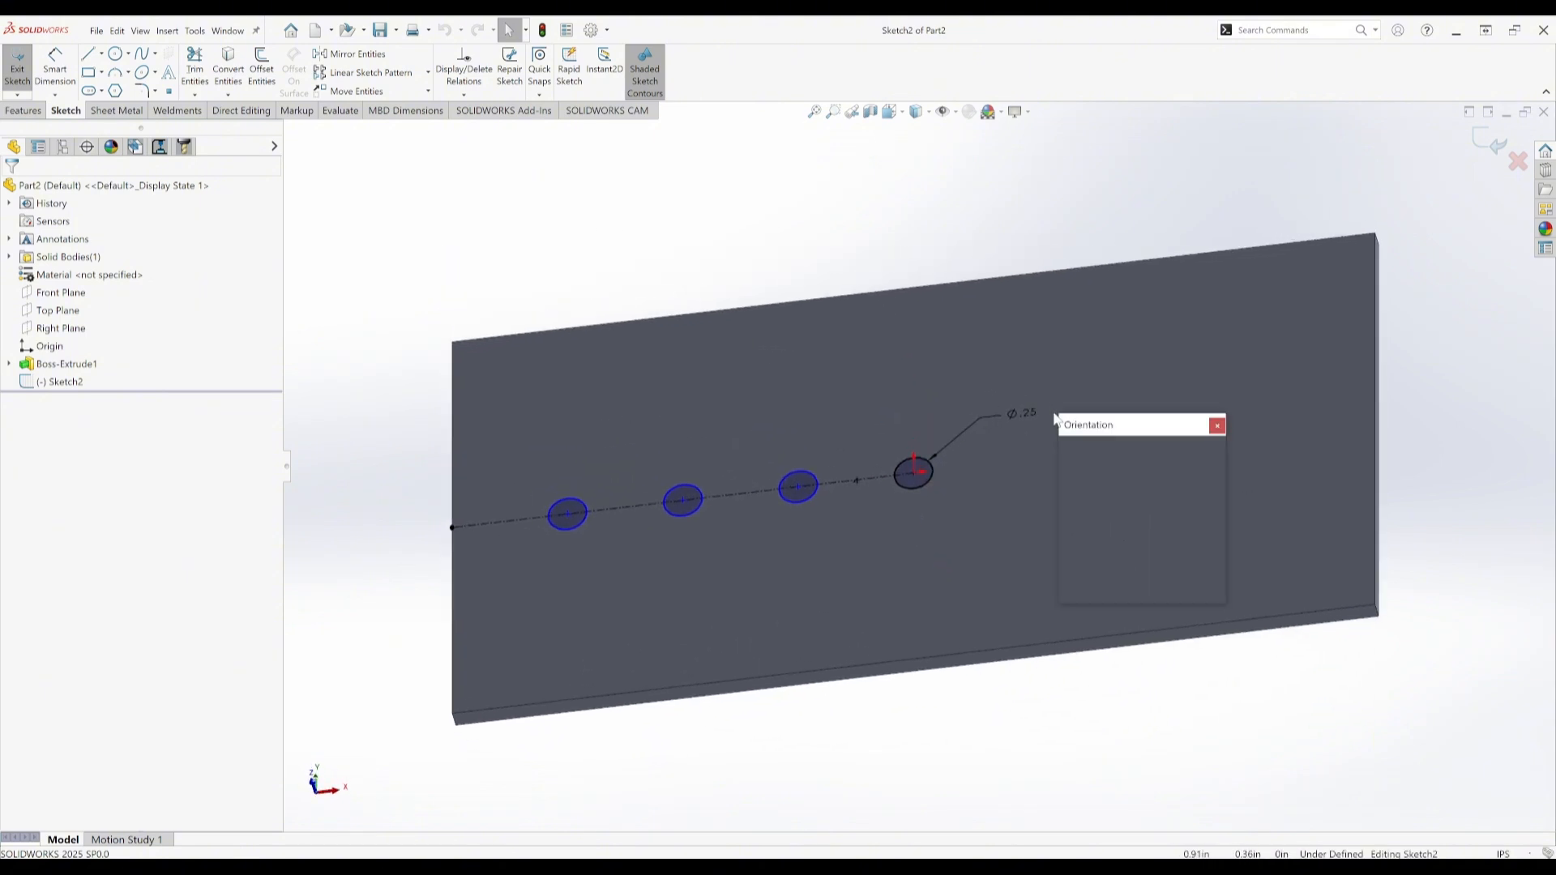
left_click(1215, 507)
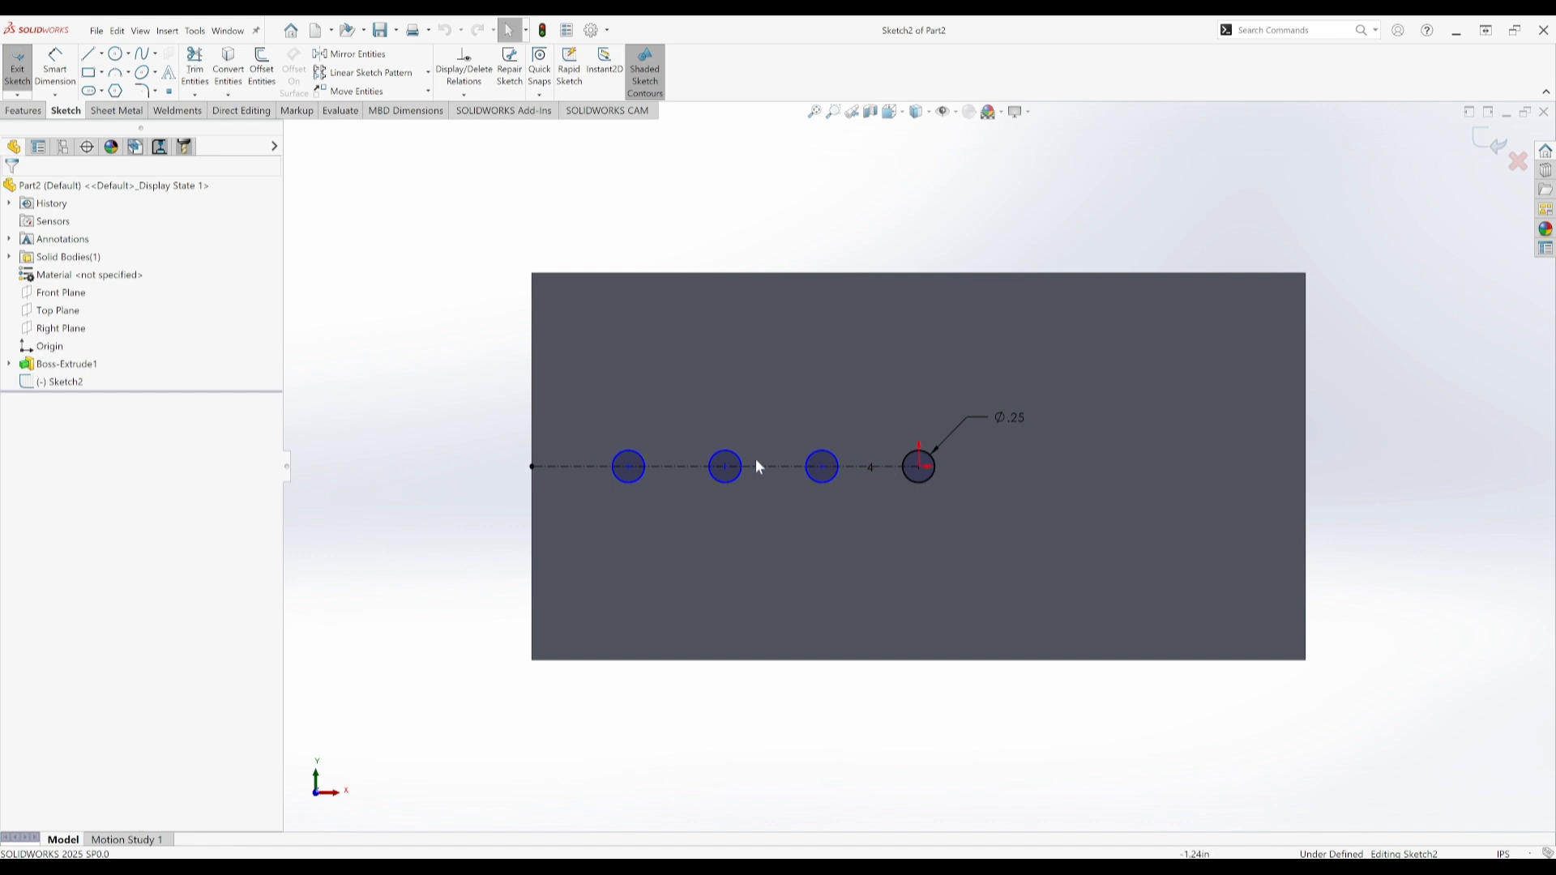
scroll(845, 482, "down", 1)
scroll(845, 482, "down", 1)
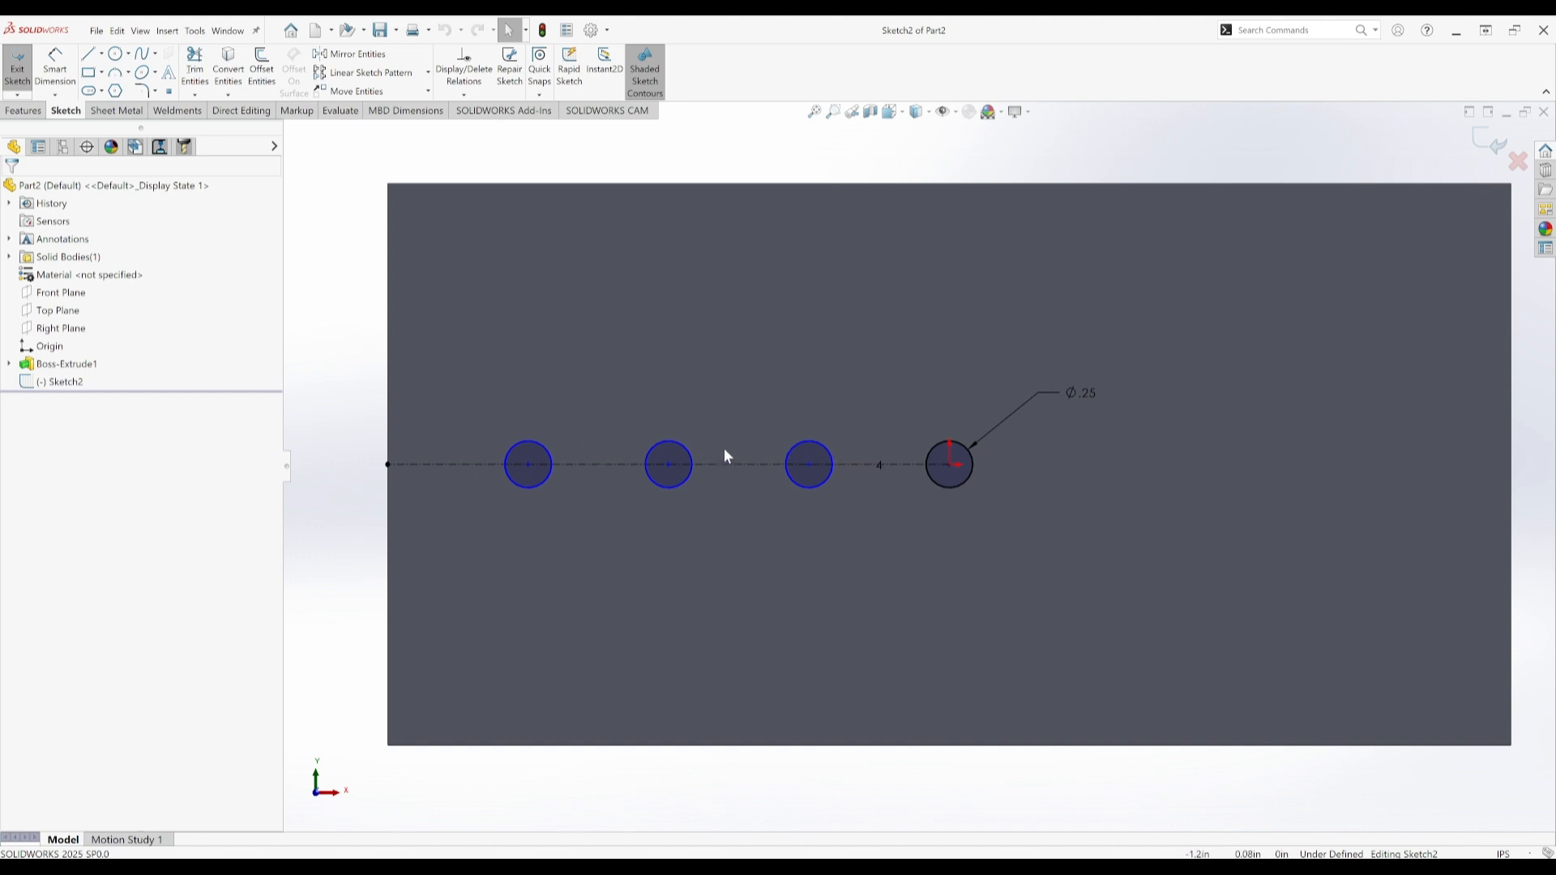
key("z")
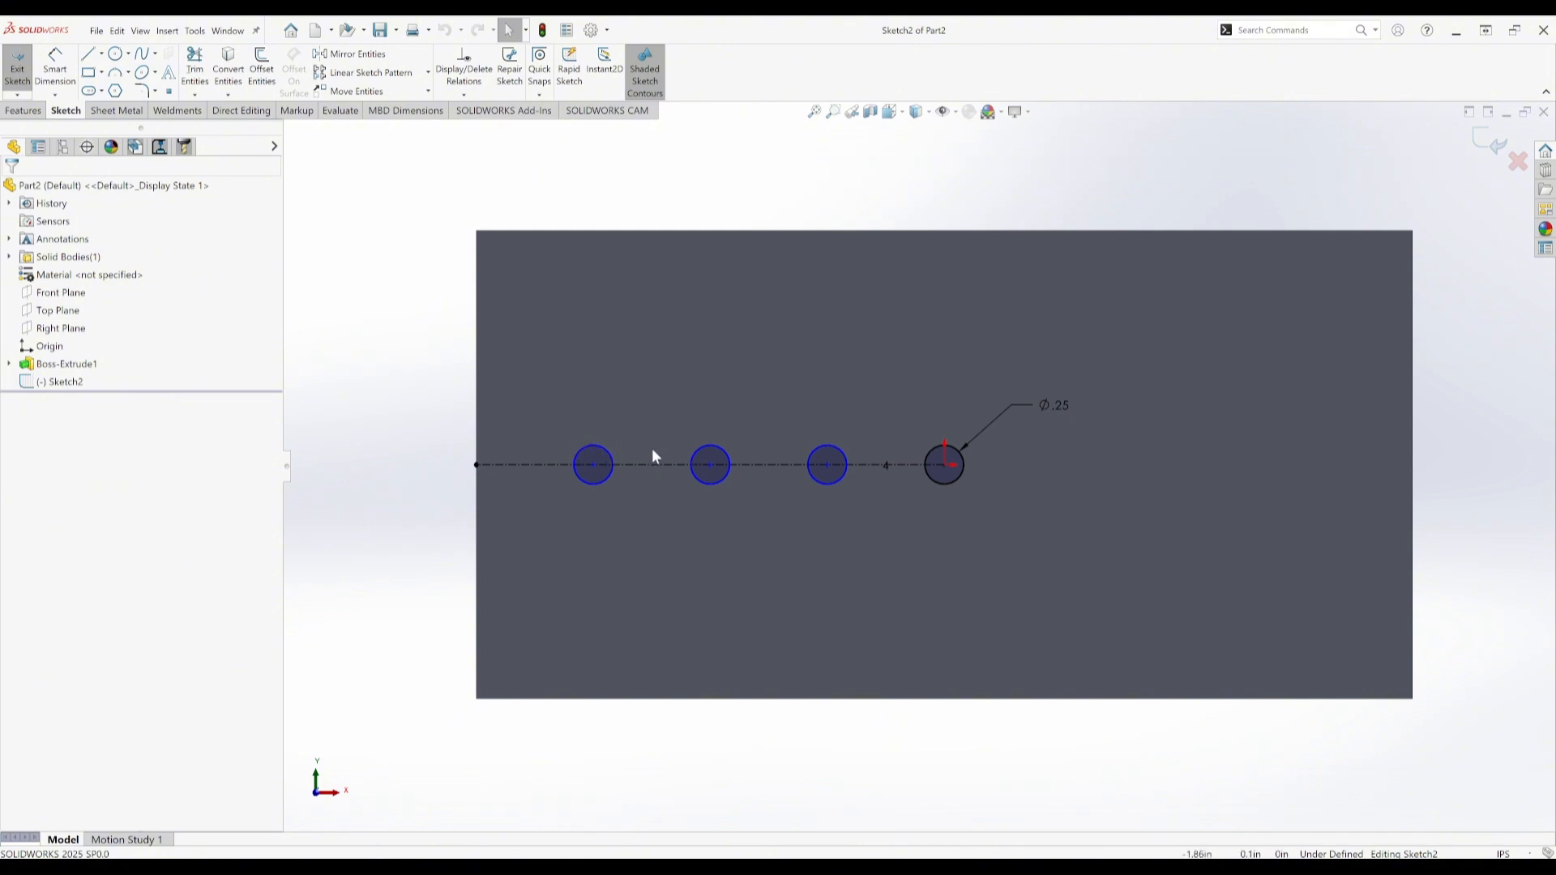
left_click(590, 458)
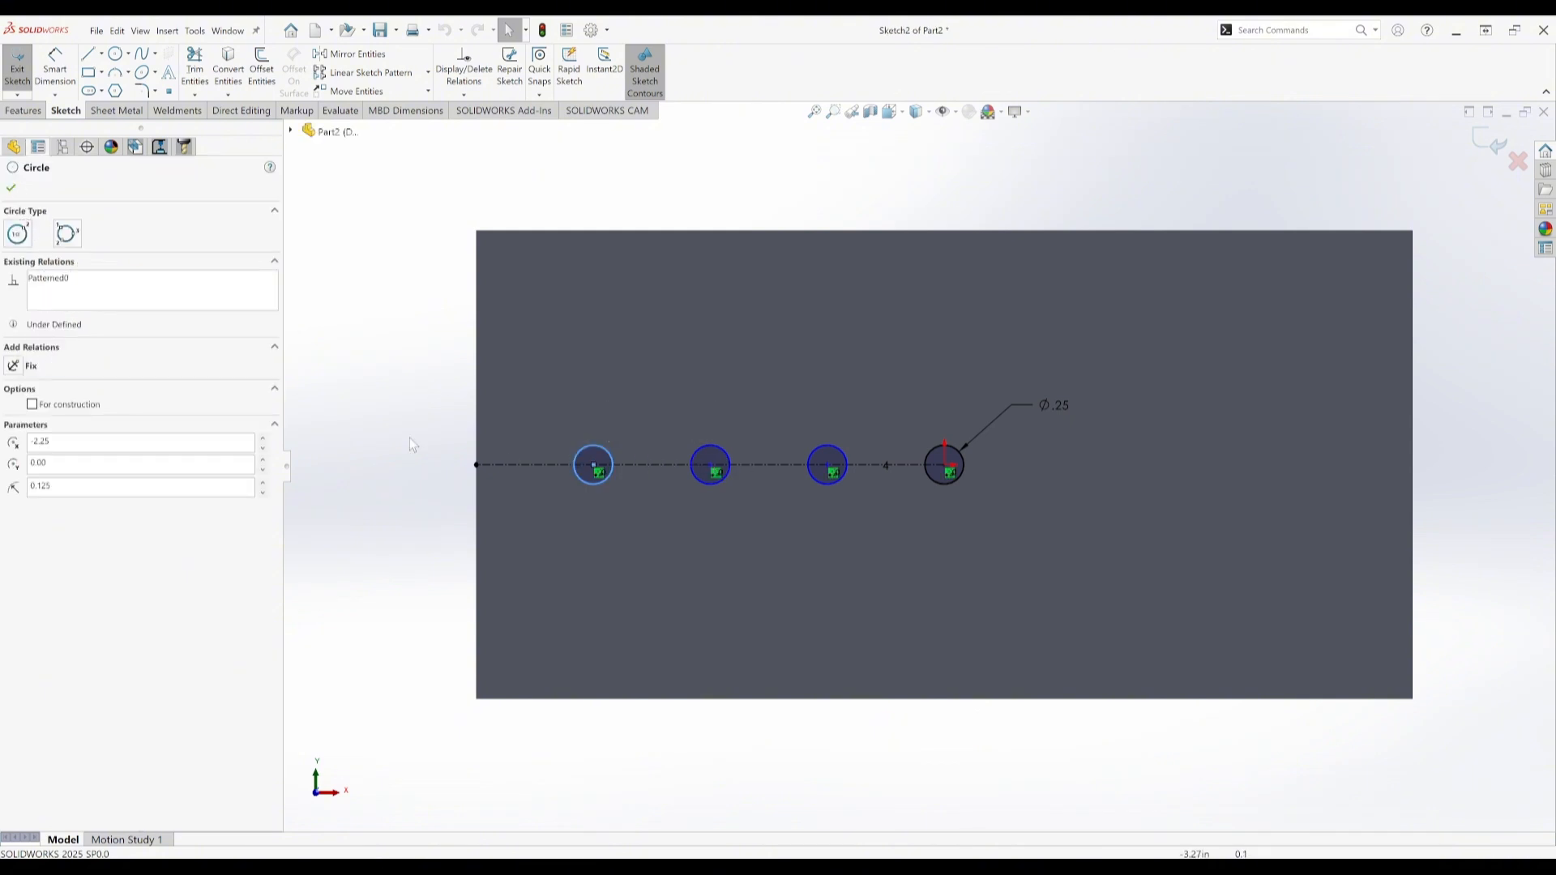
left_click(461, 94)
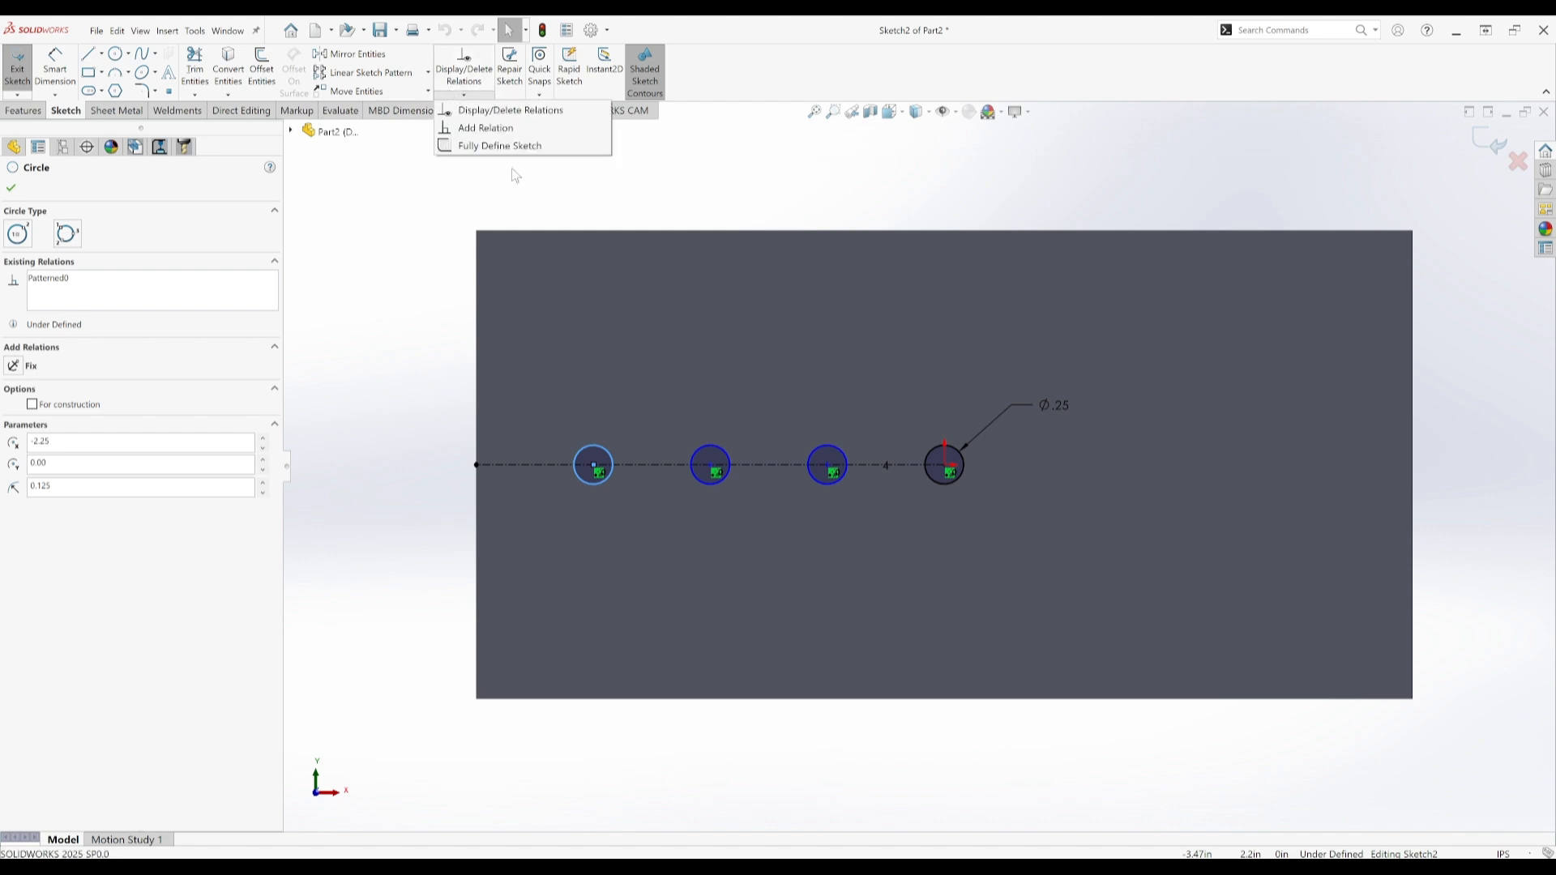
left_click(500, 146)
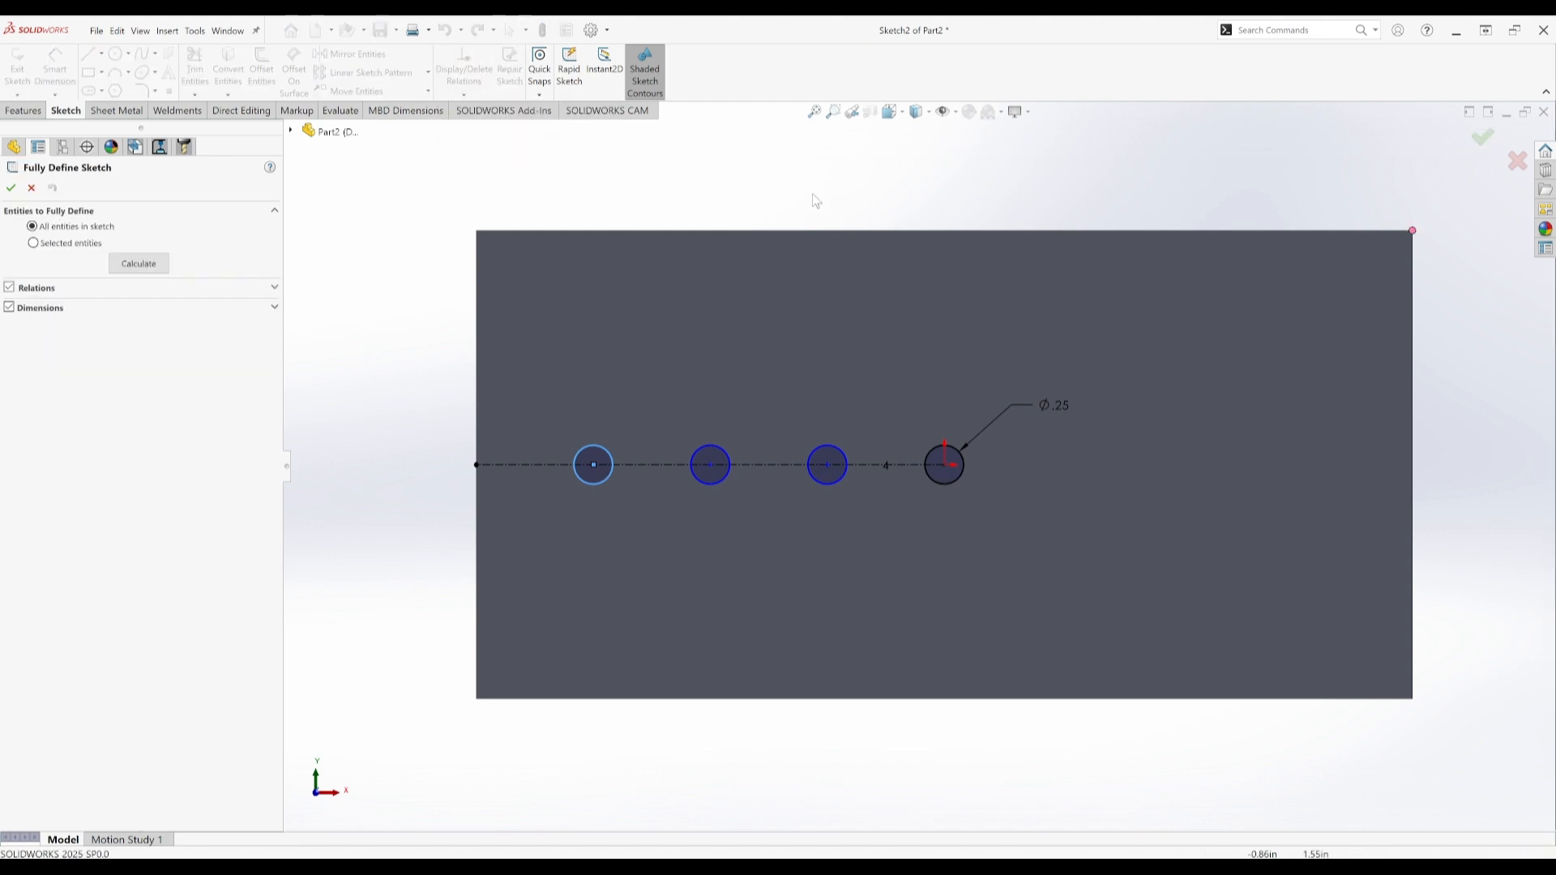
left_click(11, 187)
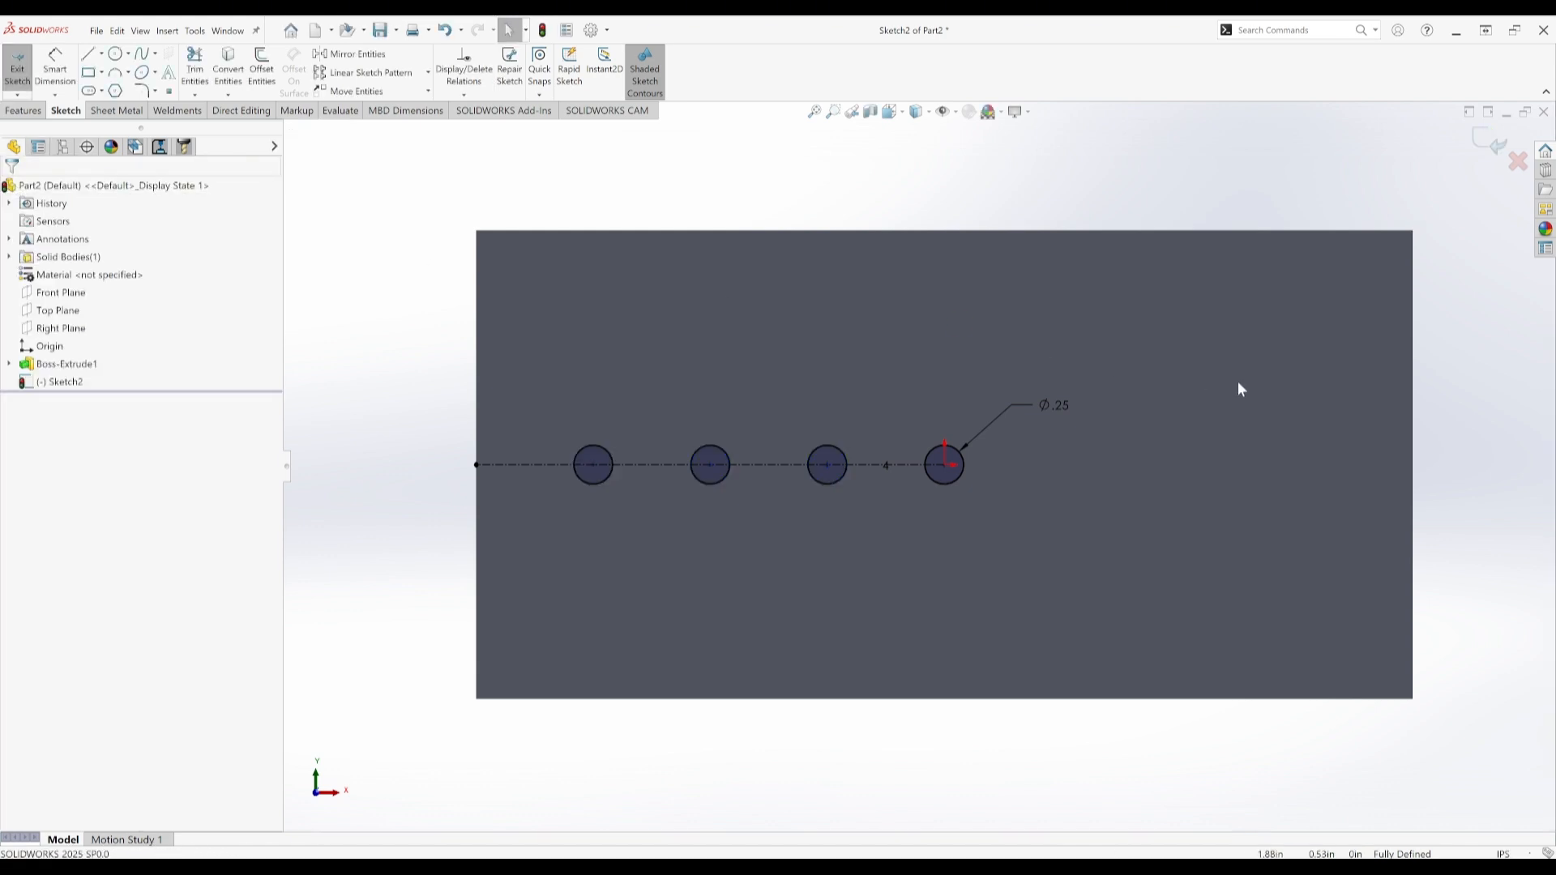